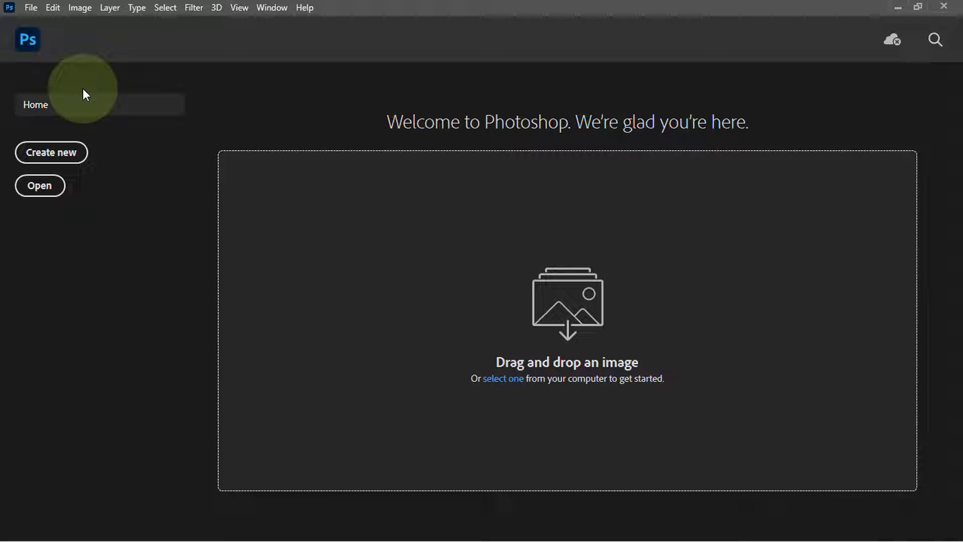
Reset all warning dialogs and set the preferences to be reset on quit in the General preferences.
{"action": "key", "text": "ctrl+k"}
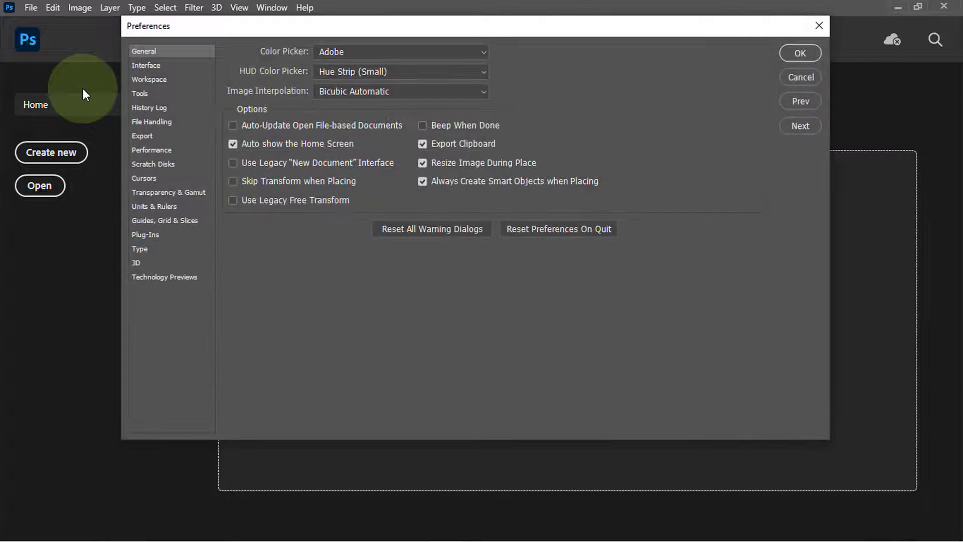
{"action": "left_click_drag", "start_coordinate": [320, 23], "coordinate": [372, 29]}
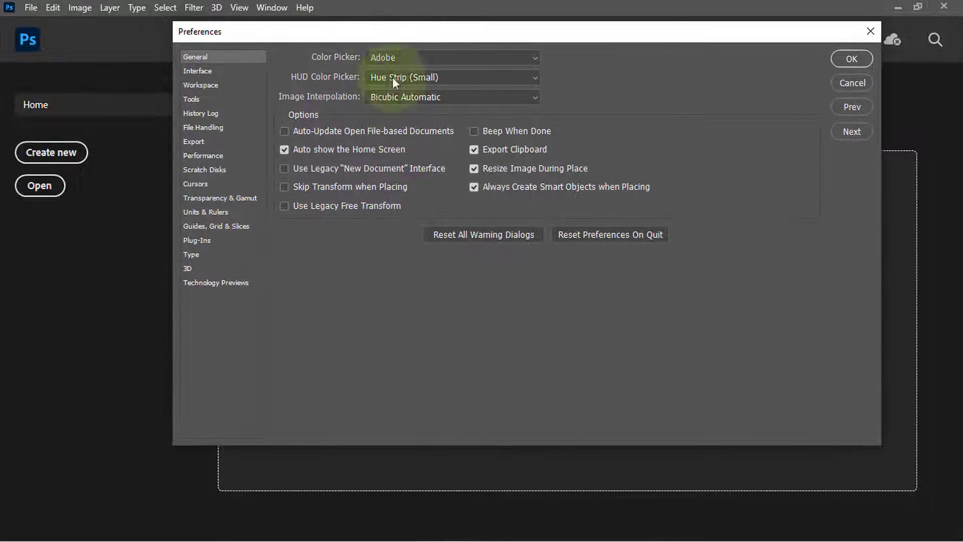
{"action": "left_click", "coordinate": [466, 236]}
{"action": "left_click", "coordinate": [456, 223]}
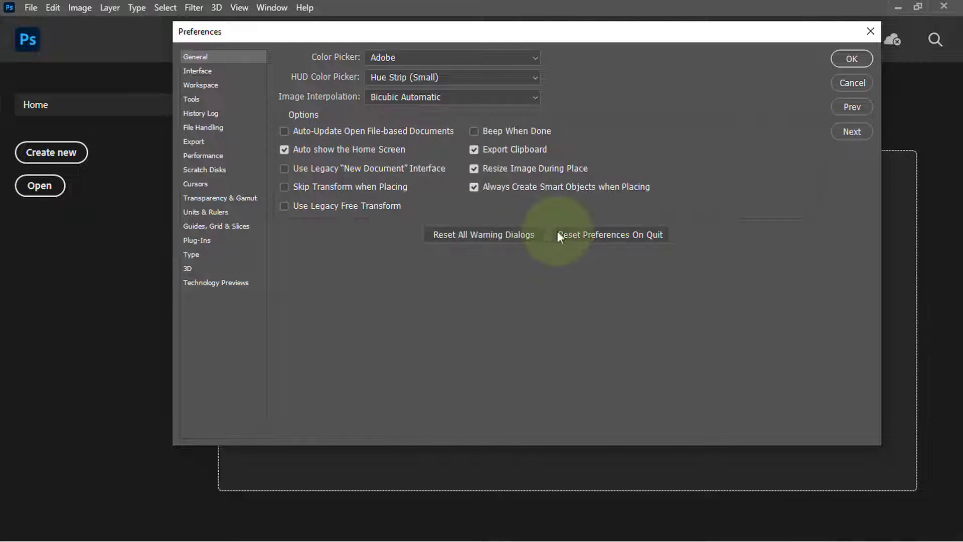
{"action": "left_click", "coordinate": [605, 234]}
{"action": "left_click", "coordinate": [450, 215]}
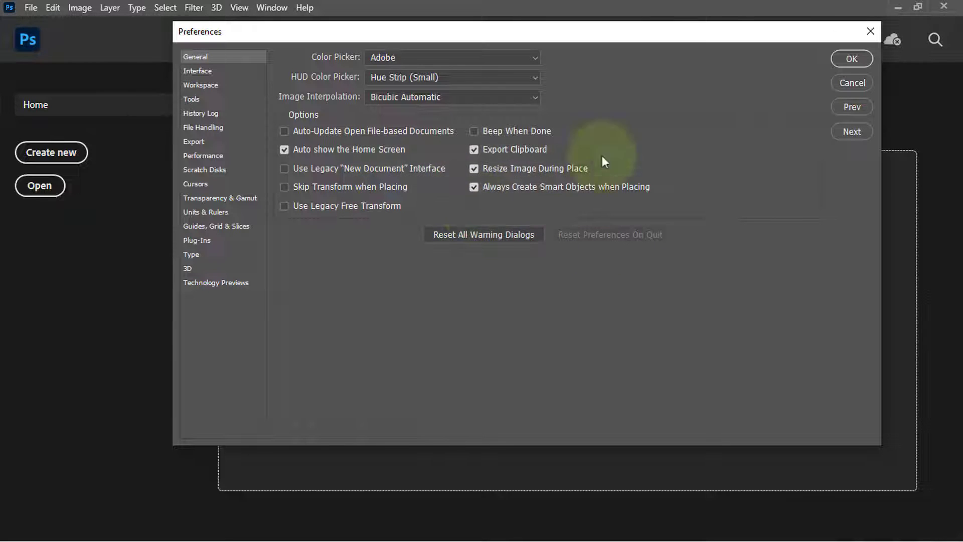
{"action": "left_click", "coordinate": [852, 58]}
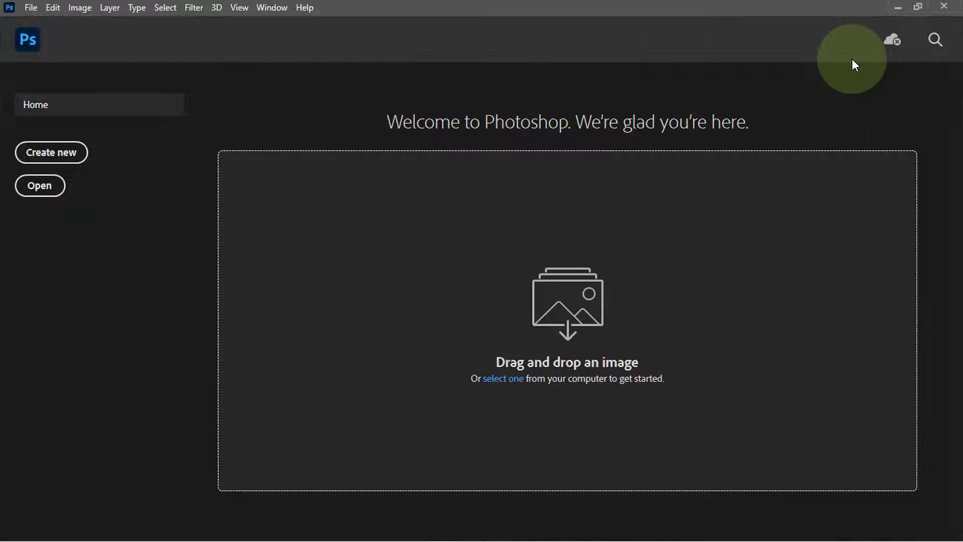
Quit Photoshop and launch it again, refreshing the desktop while it loads.
{"action": "left_click", "coordinate": [945, 7]}
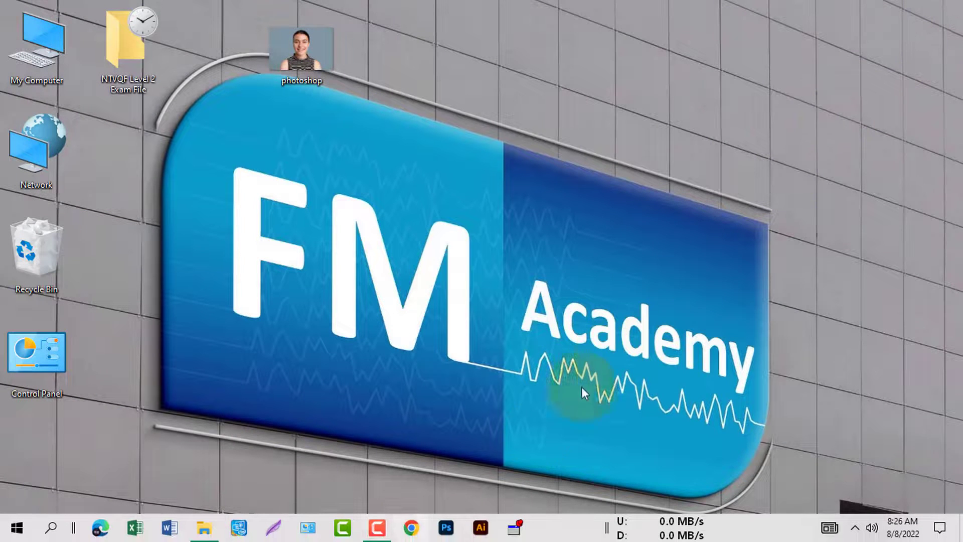
{"action": "left_click", "coordinate": [447, 527]}
{"action": "right_click", "coordinate": [468, 173]}
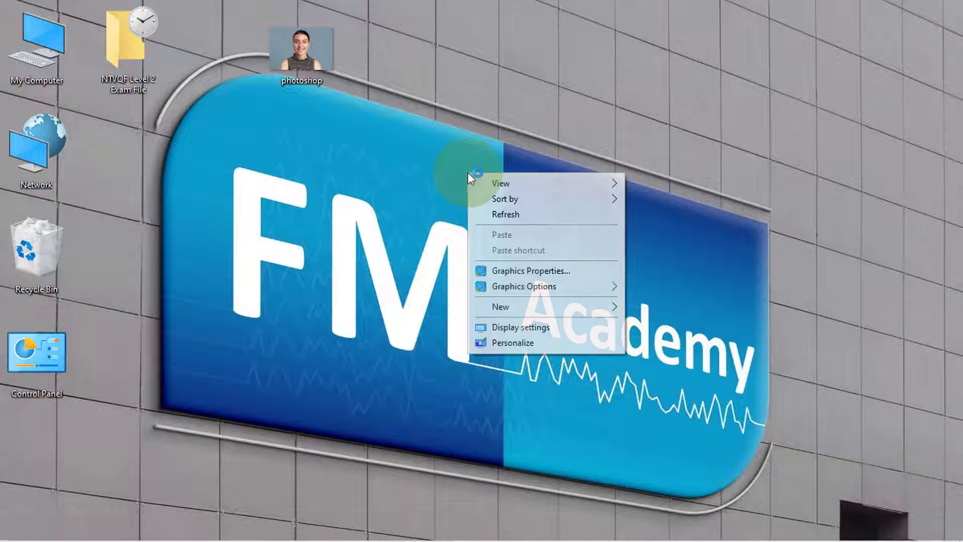
{"action": "left_click", "coordinate": [507, 214]}
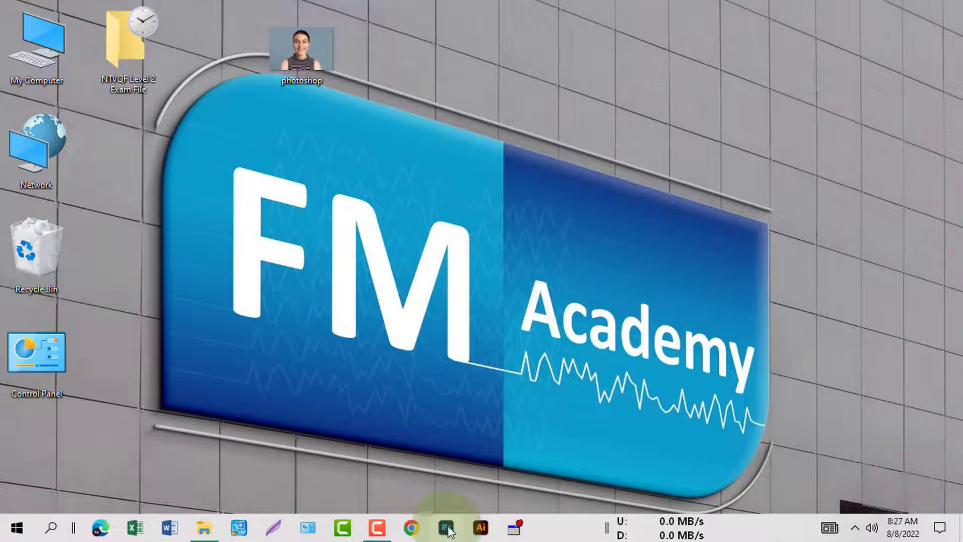
{"action": "left_click", "coordinate": [448, 527]}
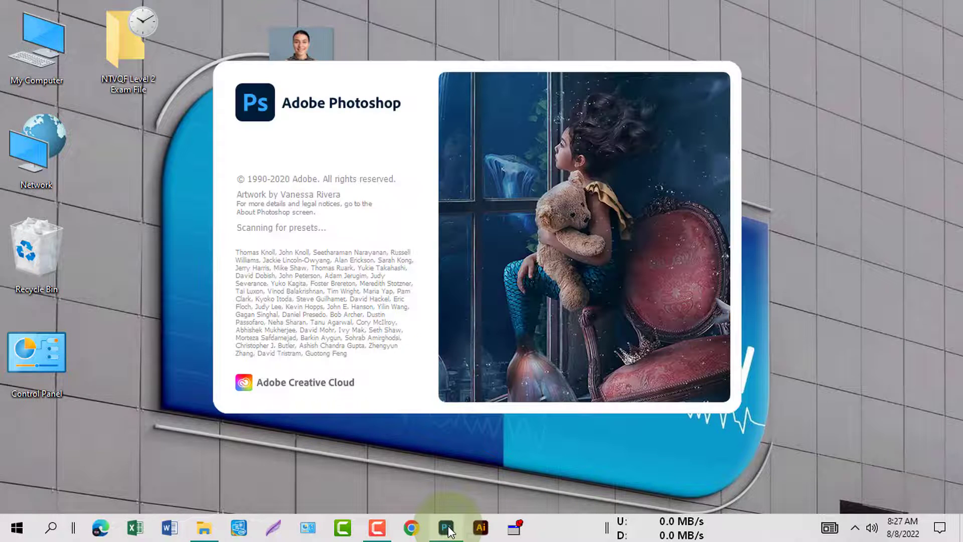
{"action": "right_click", "coordinate": [757, 116]}
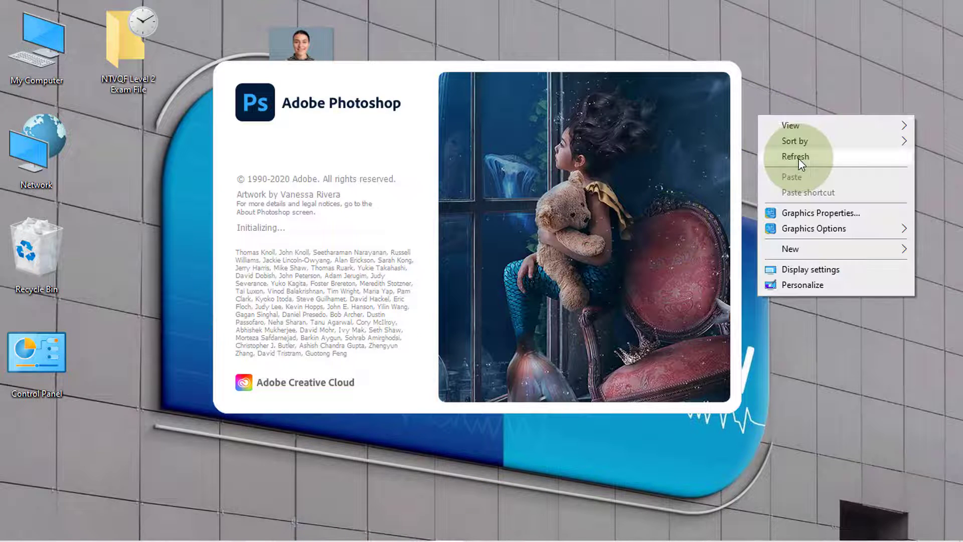
{"action": "left_click", "coordinate": [777, 158]}
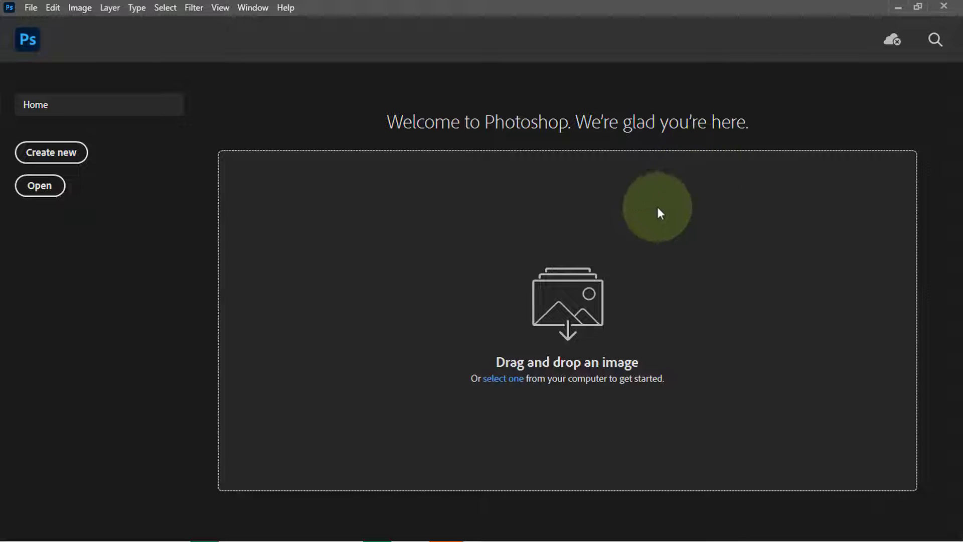
Open the image file "photoshop" from the computer's Desktop folder.
{"action": "left_click", "coordinate": [499, 385]}
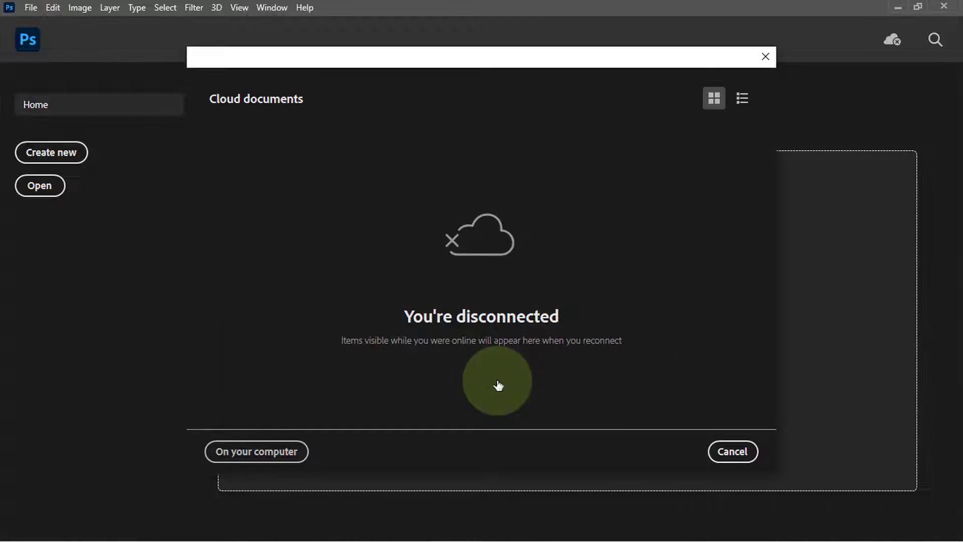
{"action": "left_click", "coordinate": [259, 454]}
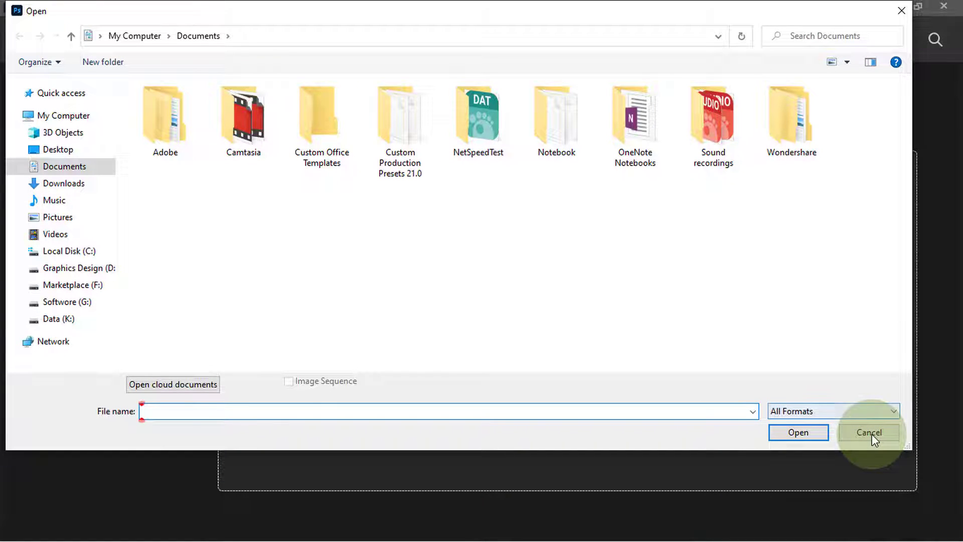
{"action": "left_click", "coordinate": [40, 150]}
{"action": "left_click", "coordinate": [149, 130]}
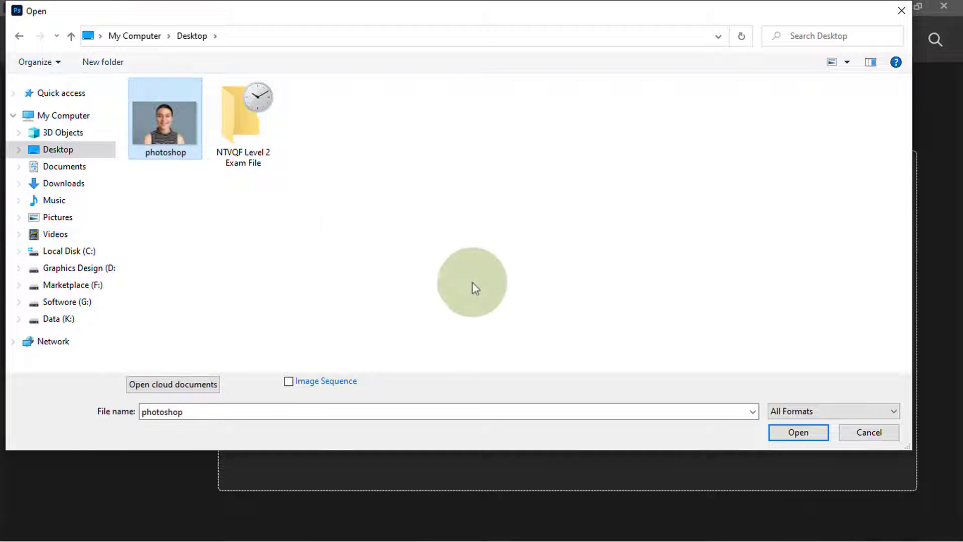
{"action": "left_click", "coordinate": [796, 434]}
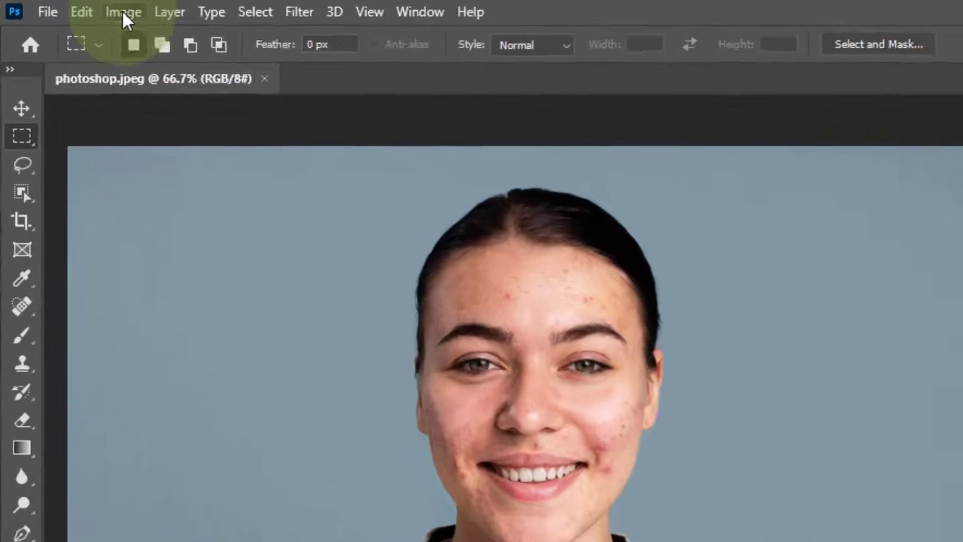
Duplicate the open image as a new document named "Duplicate image".
{"action": "left_click", "coordinate": [123, 13]}
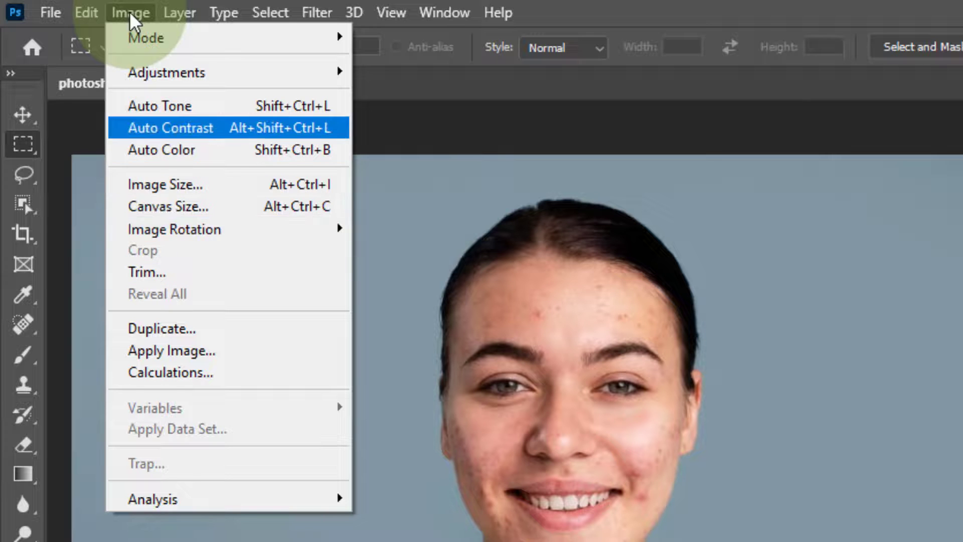
{"action": "left_click", "coordinate": [171, 329]}
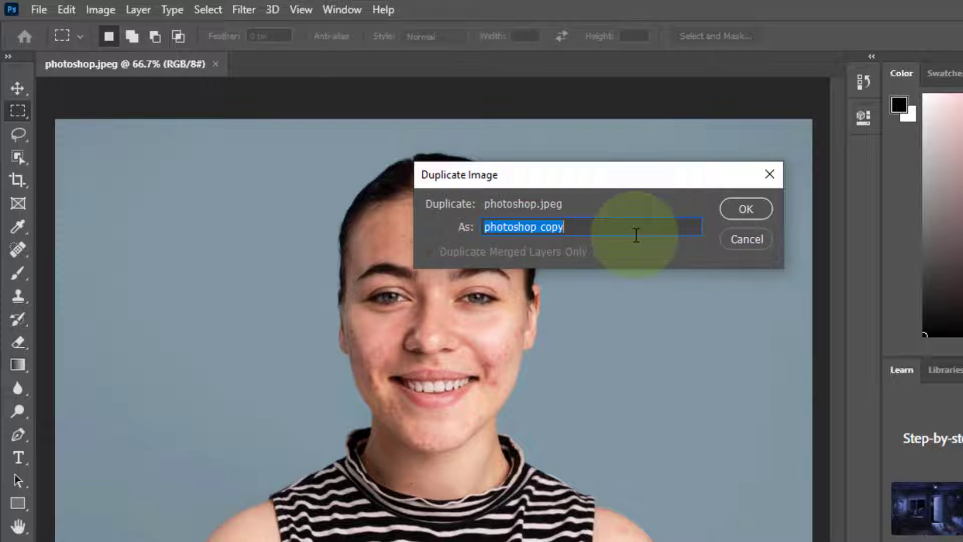
{"action": "type", "text": "Dup"}
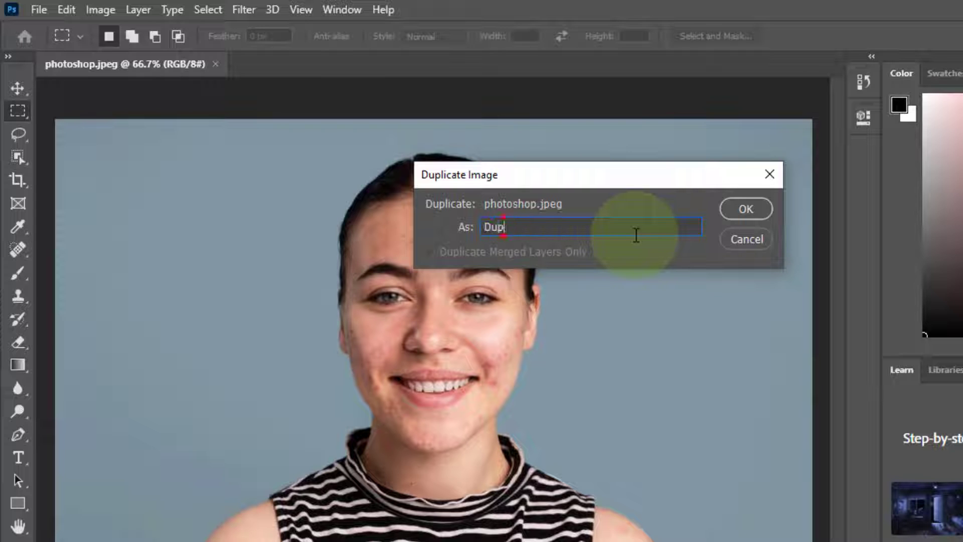
{"action": "type", "text": "licate "}
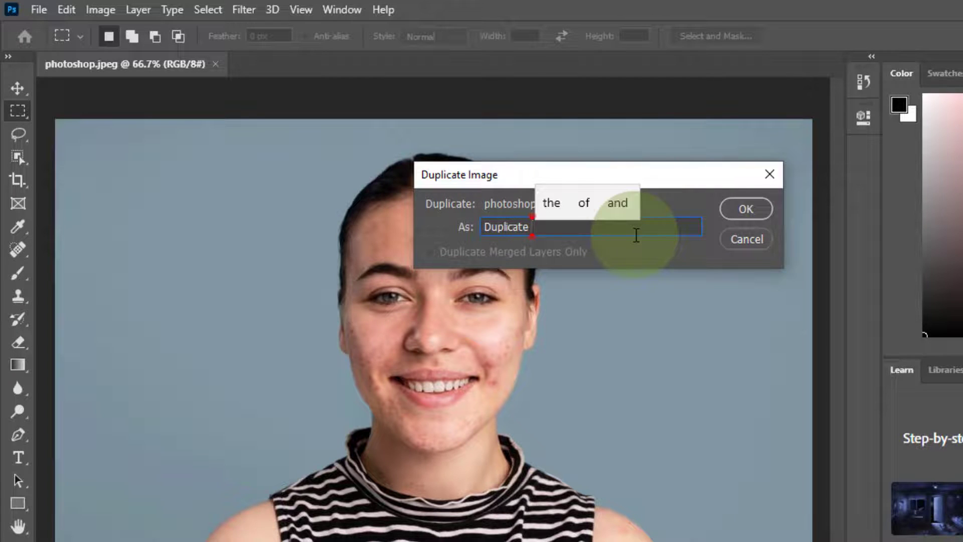
{"action": "type", "text": "image"}
{"action": "key", "text": "Return"}
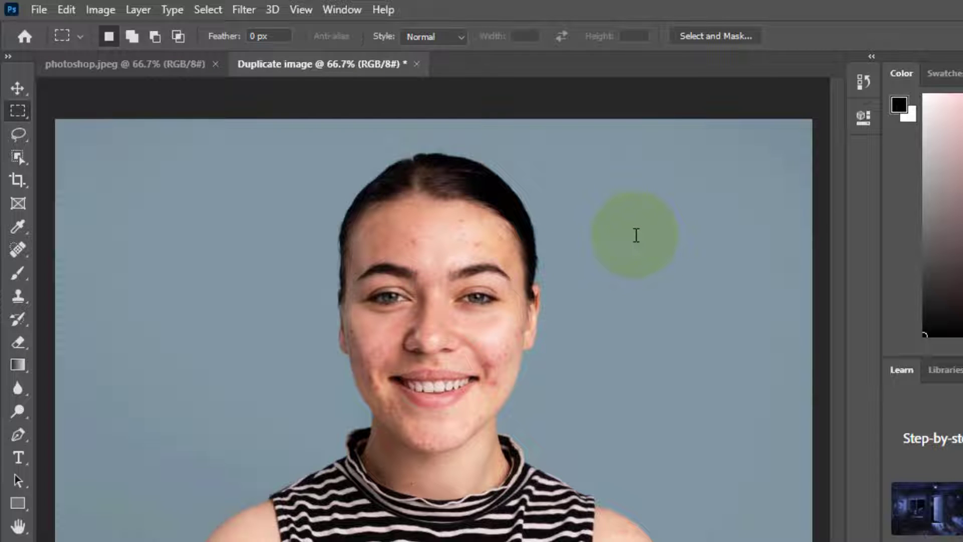
Save the duplicate on the computer as the JPEG "Duplicate image.jpg" with quality 12 (Maximum) and Baseline ("Standard") format.
{"action": "key", "text": "ctrl+s"}
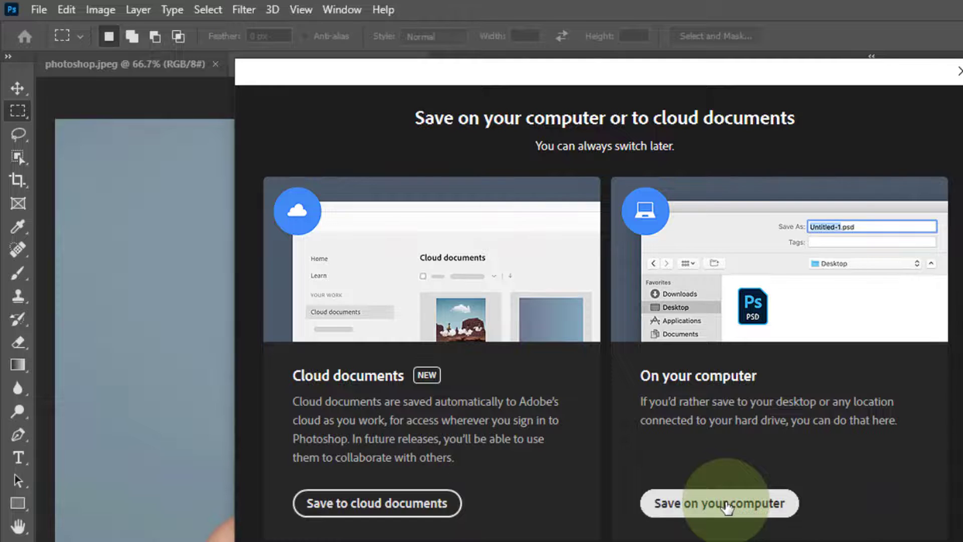
{"action": "left_click", "coordinate": [727, 506]}
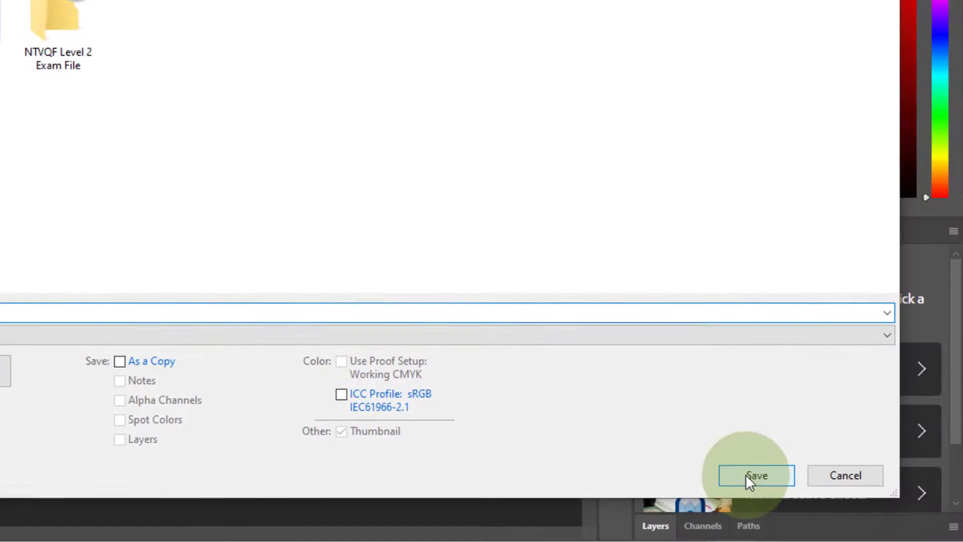
{"action": "left_click", "coordinate": [750, 474]}
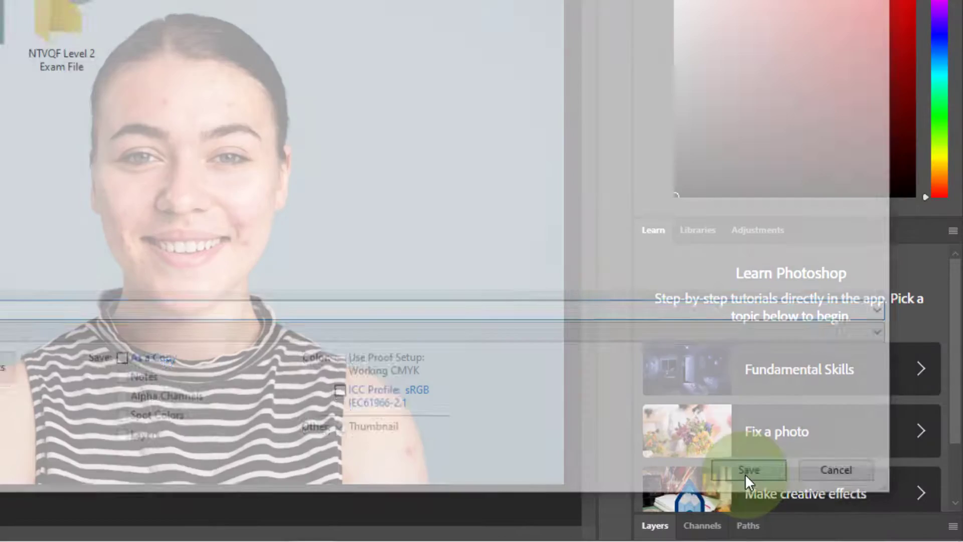
{"action": "left_click_drag", "start_coordinate": [334, 93], "coordinate": [413, 90]}
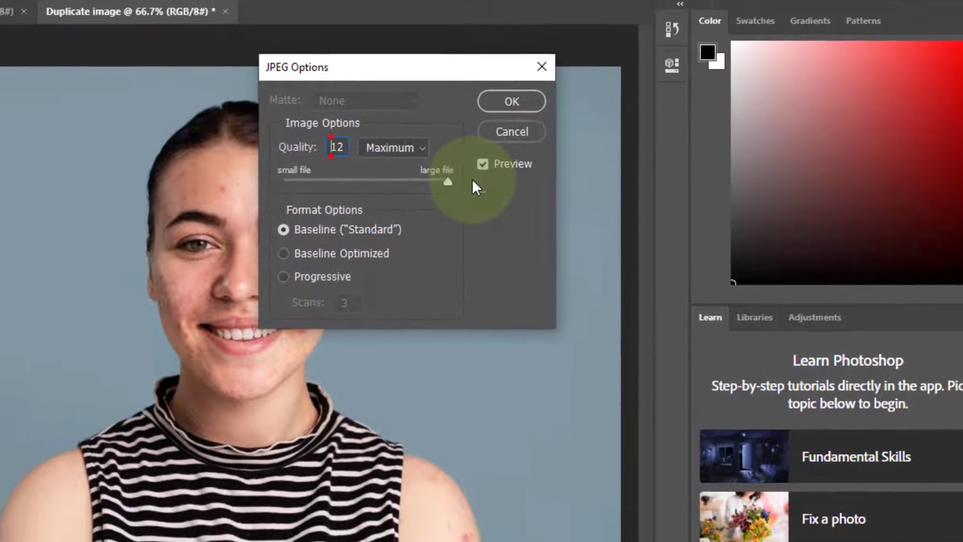
{"action": "left_click", "coordinate": [511, 102]}
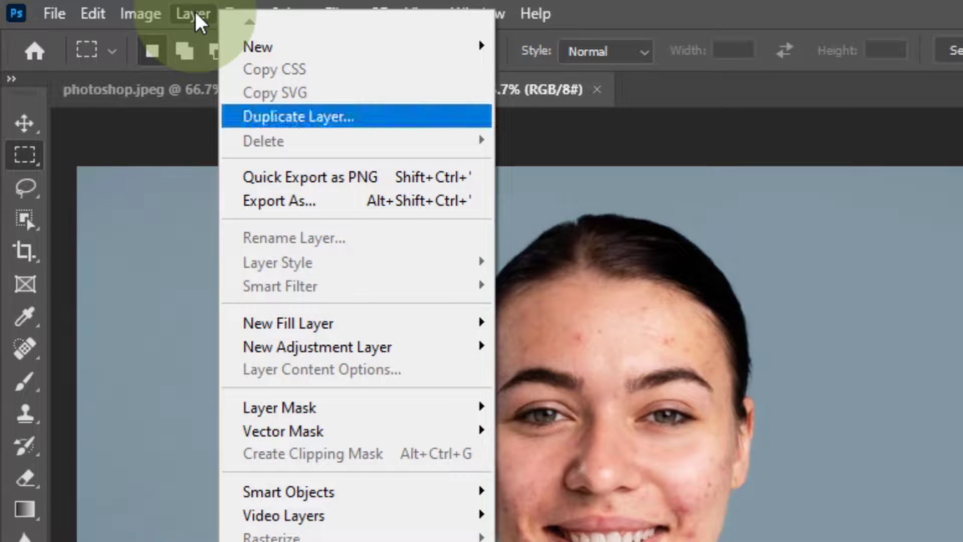
Duplicate the Background layer within Duplicate image.jpg under the name "luplicate layer".
{"action": "left_click", "coordinate": [309, 118]}
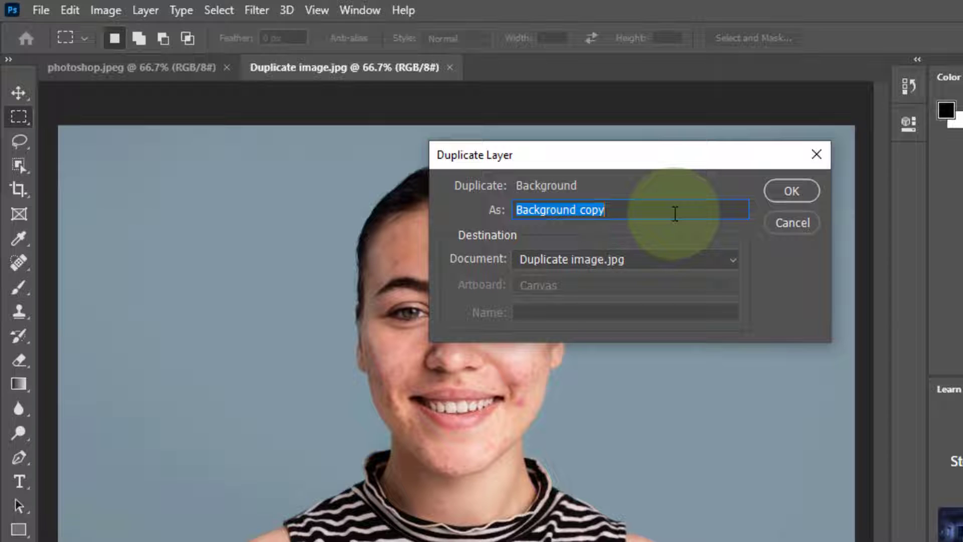
{"action": "type", "text": "luplicate"}
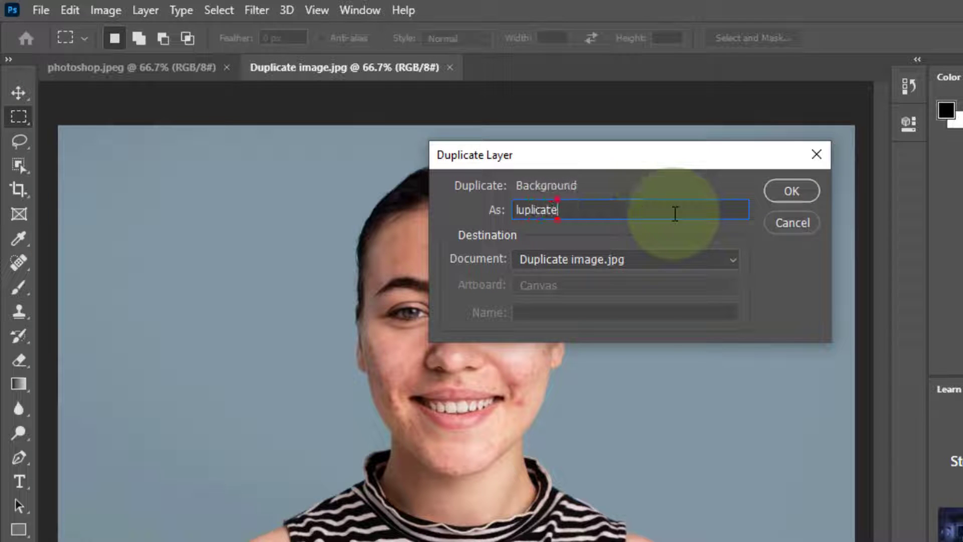
{"action": "type", "text": " layer"}
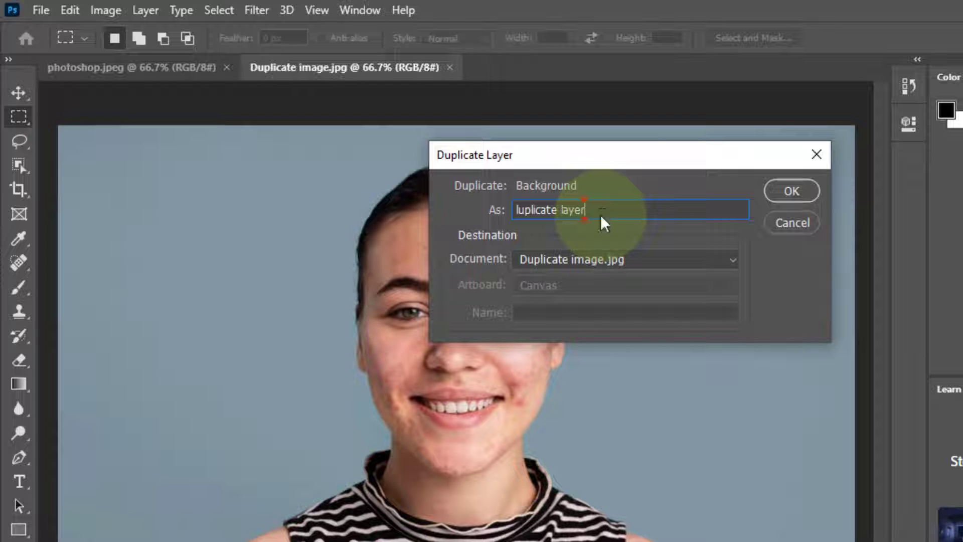
{"action": "left_click", "coordinate": [791, 191]}
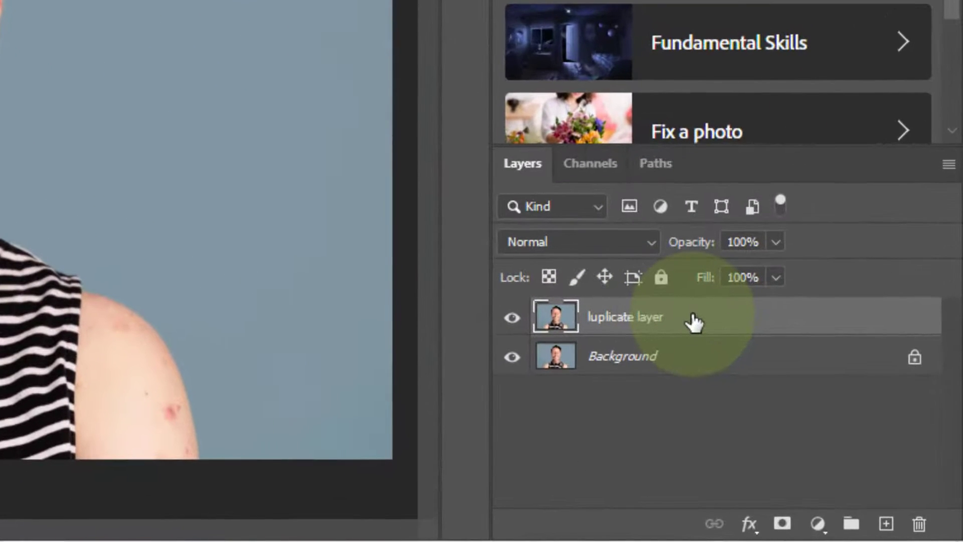
Make another copy of the Background layer and undo it.
{"action": "left_click", "coordinate": [682, 357]}
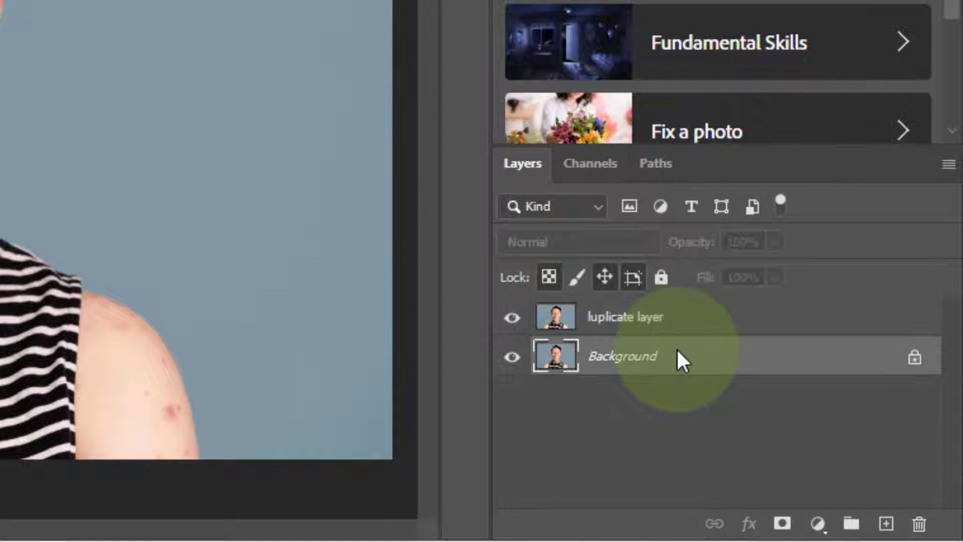
{"action": "key", "text": "ctrl+j"}
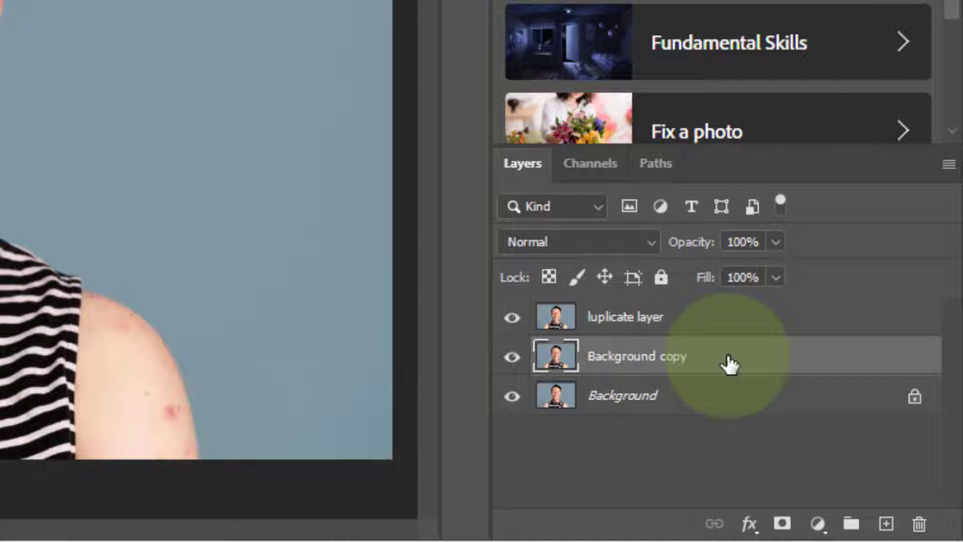
{"action": "key", "text": "ctrl+z"}
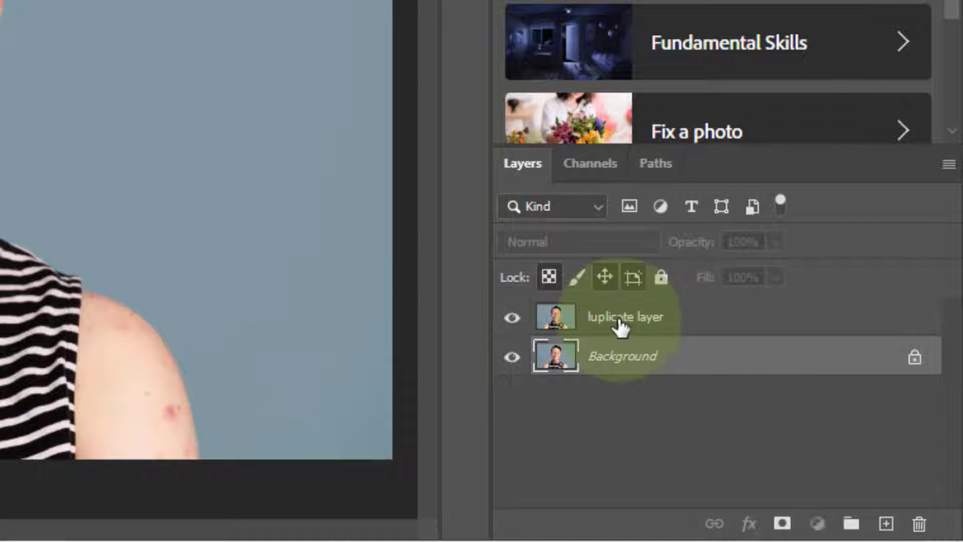
With luplicate layer selected, crop away the empty background on both sides of the portrait, close to the woman's shoulders, keeping the full height.
{"action": "left_click", "coordinate": [620, 324]}
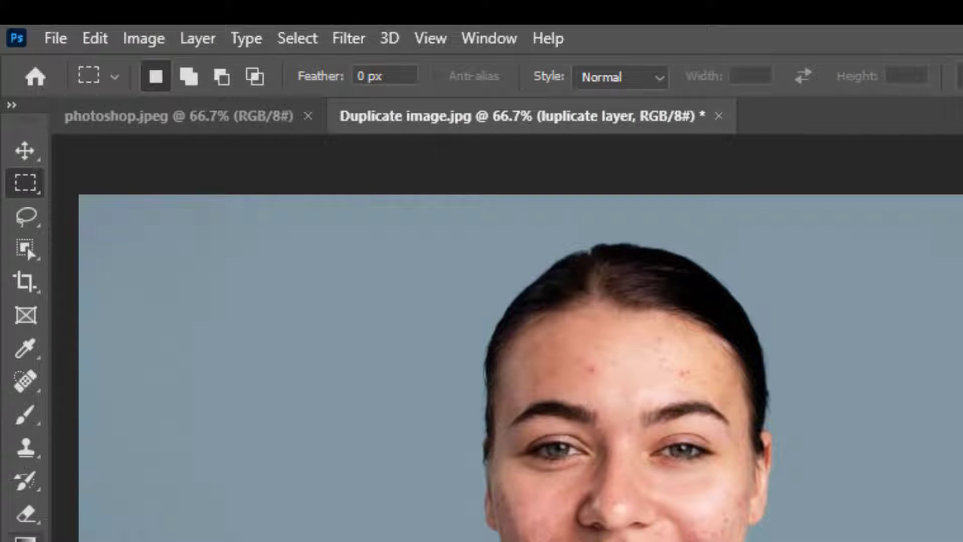
{"action": "left_click", "coordinate": [21, 276]}
{"action": "right_click", "coordinate": [20, 273]}
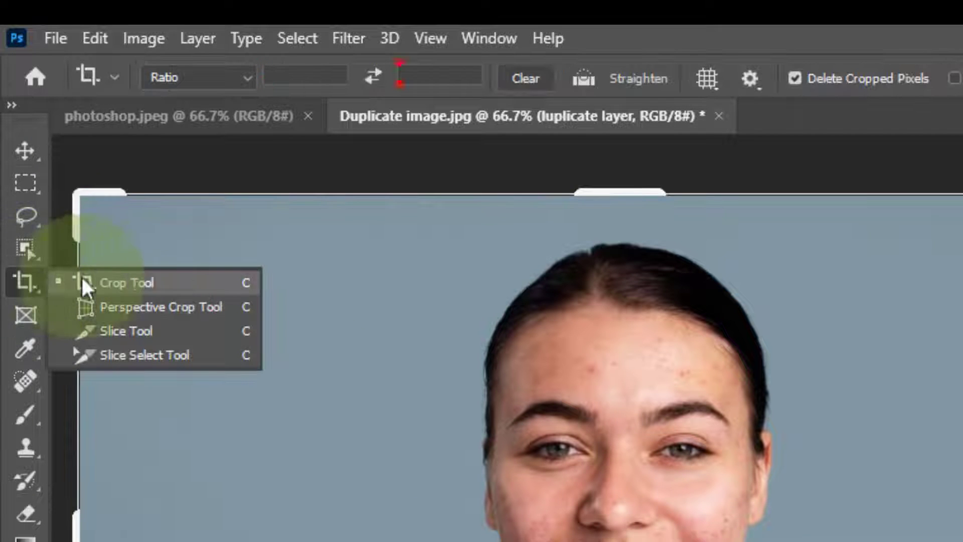
{"action": "left_click", "coordinate": [146, 290]}
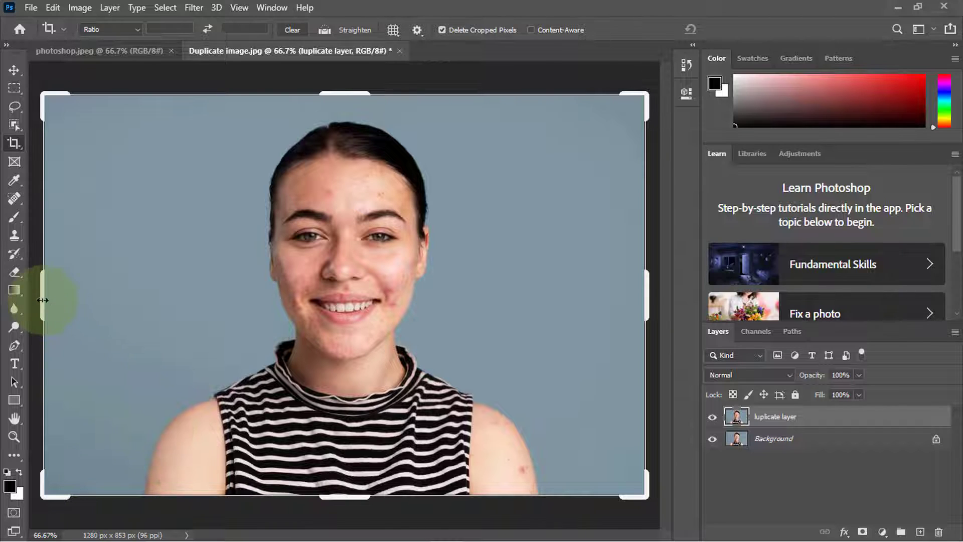
{"action": "left_click_drag", "start_coordinate": [43, 300], "coordinate": [91, 307]}
{"action": "left_click_drag", "start_coordinate": [597, 294], "coordinate": [546, 312]}
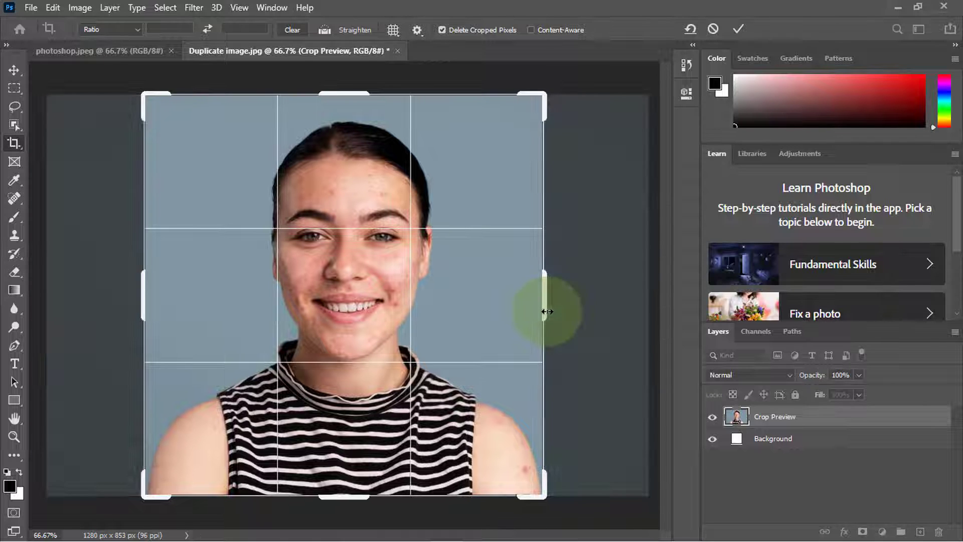
{"action": "left_click", "coordinate": [739, 28]}
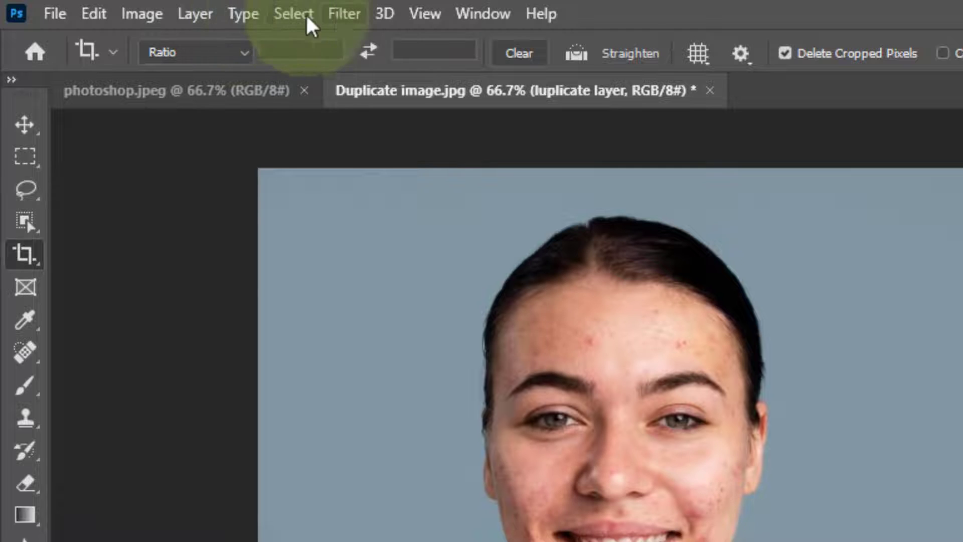
Apply the Dust & Scratches noise filter to luplicate layer with a radius of 2 pixels and a threshold of 1 level.
{"action": "left_click", "coordinate": [342, 14]}
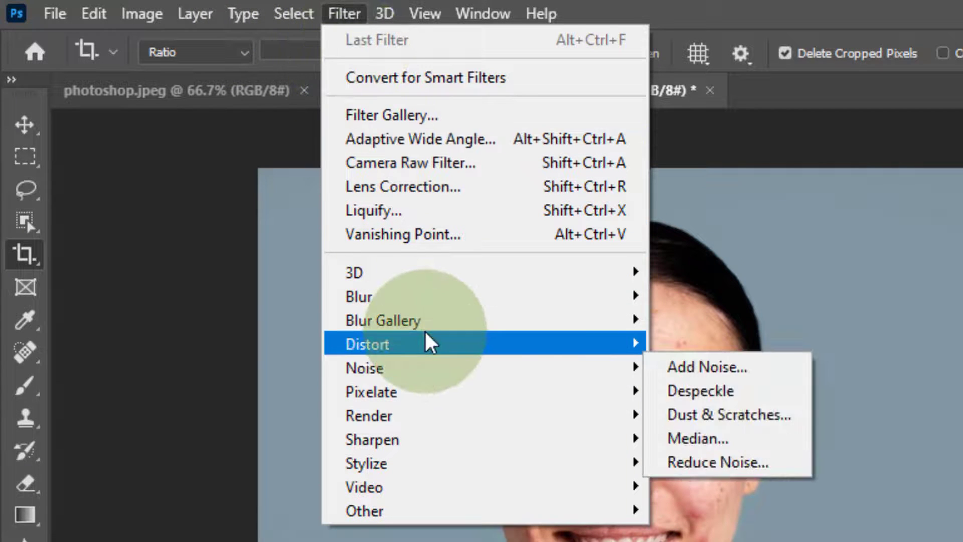
{"action": "mouse_move", "coordinate": [425, 333]}
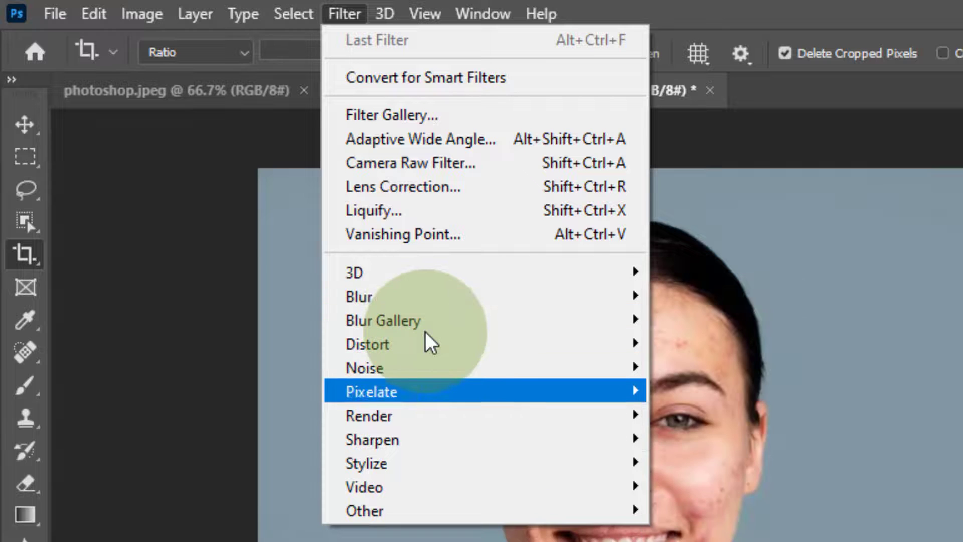
{"action": "mouse_move", "coordinate": [475, 366]}
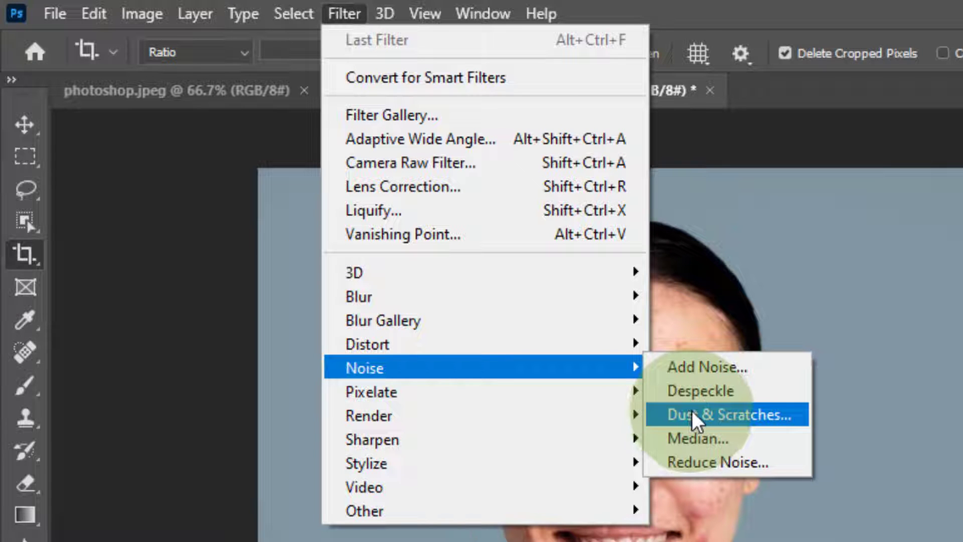
{"action": "left_click", "coordinate": [760, 417]}
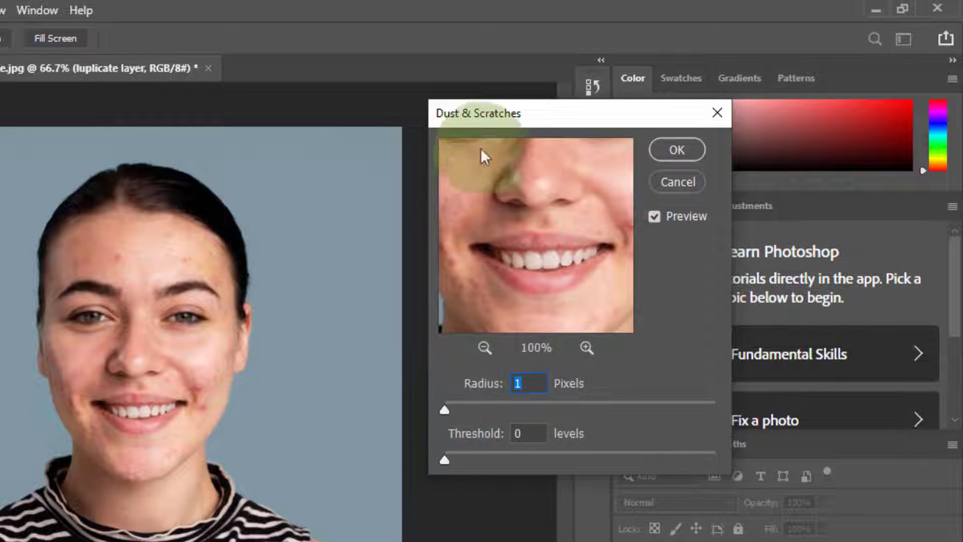
{"action": "left_click_drag", "start_coordinate": [502, 123], "coordinate": [585, 114]}
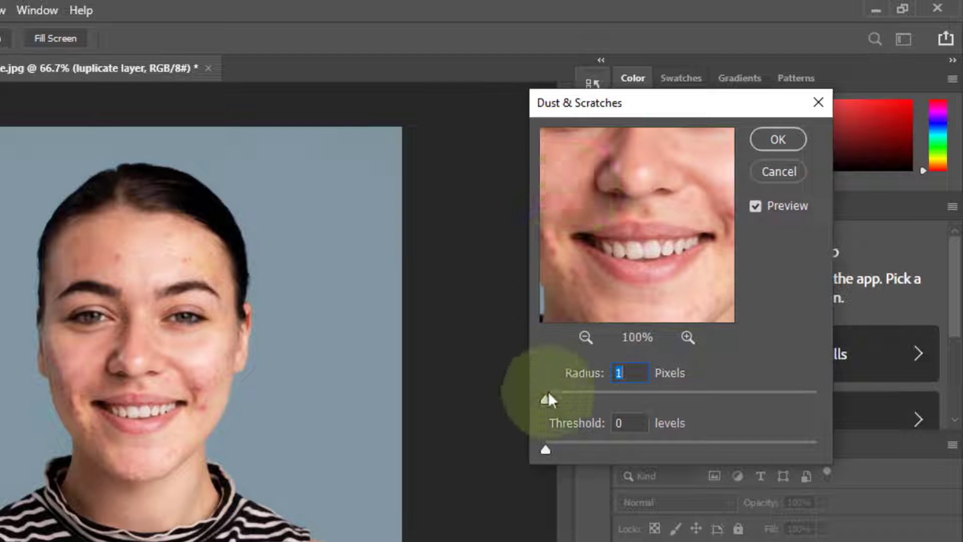
{"action": "left_click_drag", "start_coordinate": [549, 396], "coordinate": [576, 401]}
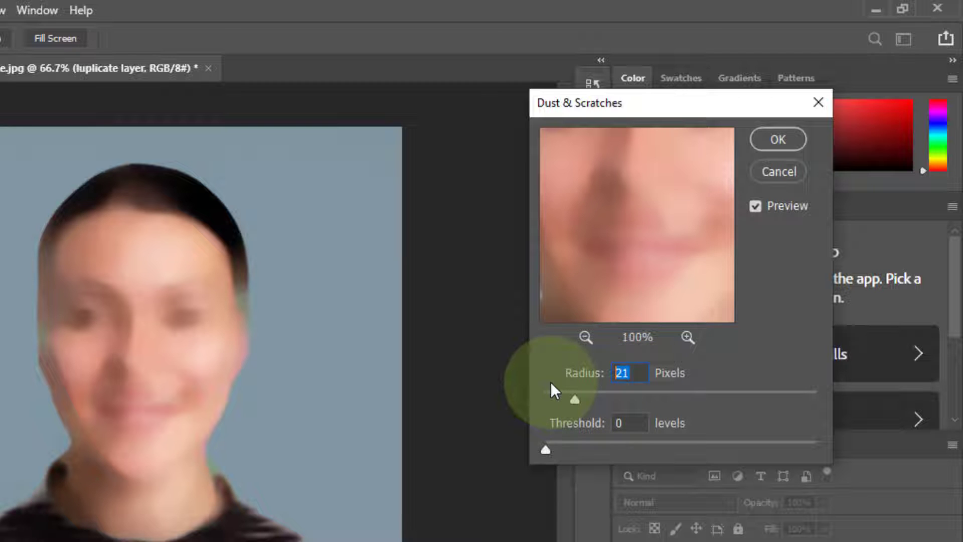
{"action": "type", "text": "2"}
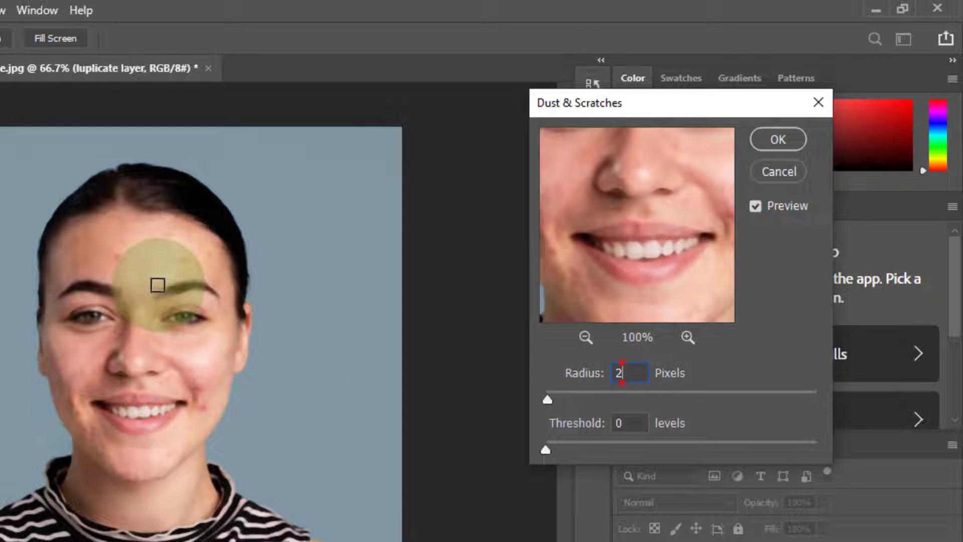
{"action": "left_click", "coordinate": [631, 423]}
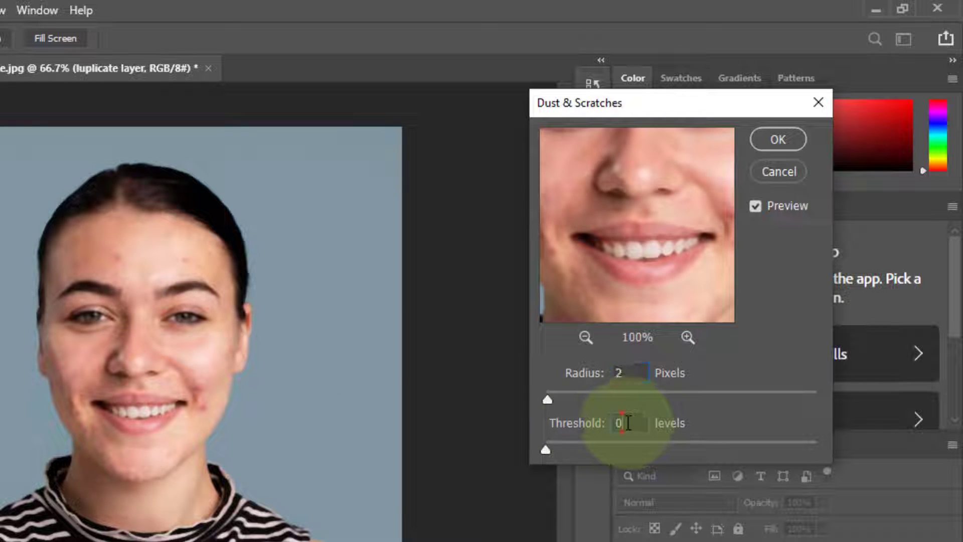
{"action": "left_click", "coordinate": [630, 424]}
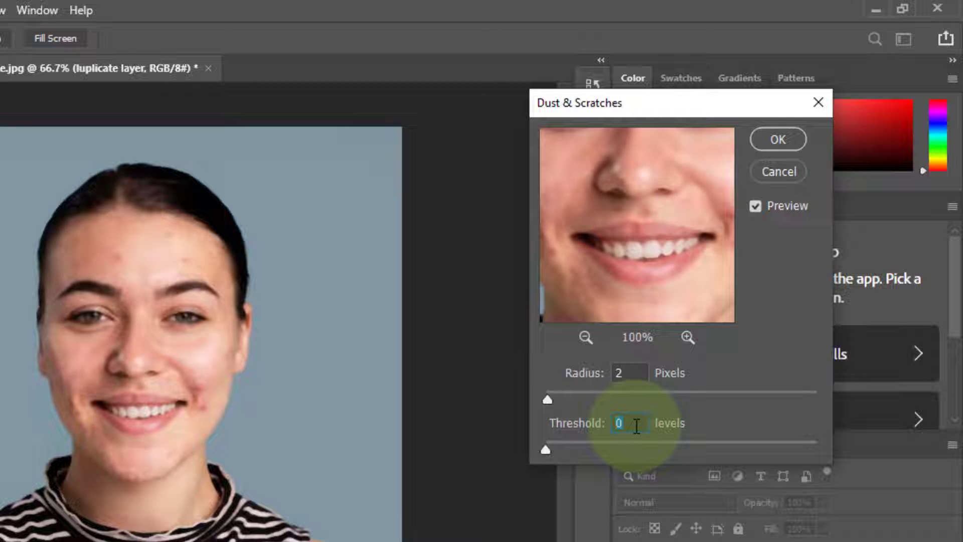
{"action": "type", "text": "1"}
{"action": "left_click", "coordinate": [779, 140]}
{"action": "key", "text": "c"}
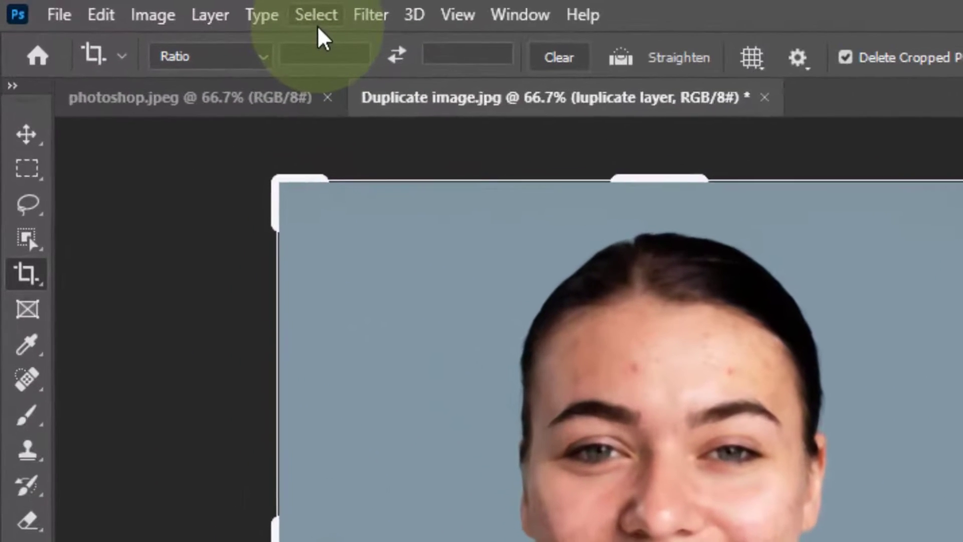
Start the Reduce Noise filter on luplicate layer with Strength 7, Preserve Details 61%, Reduce Color Noise 46% and Sharpen Details 26%.
{"action": "left_click", "coordinate": [372, 15]}
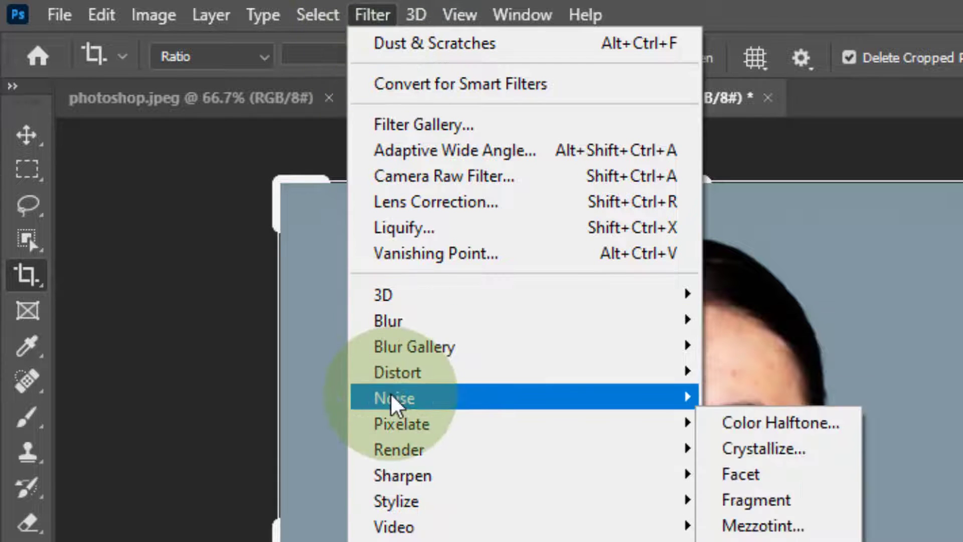
{"action": "mouse_move", "coordinate": [429, 399]}
{"action": "left_click", "coordinate": [814, 504]}
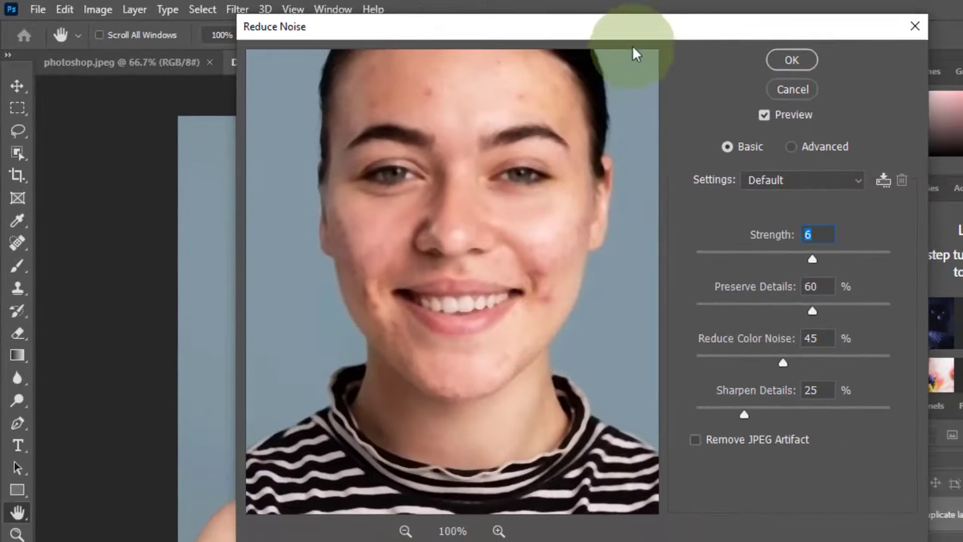
{"action": "left_click_drag", "start_coordinate": [672, 24], "coordinate": [847, 58]}
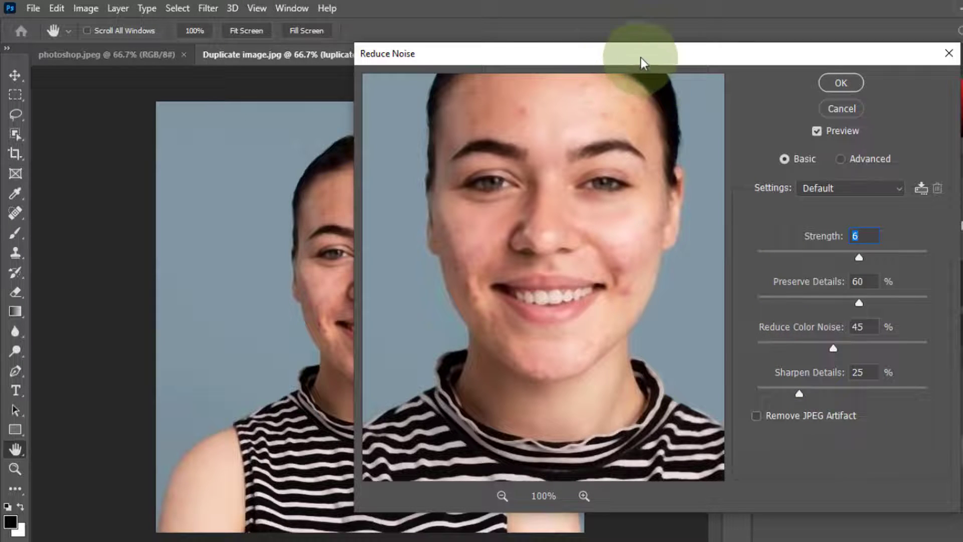
{"action": "left_click_drag", "start_coordinate": [641, 57], "coordinate": [498, 90]}
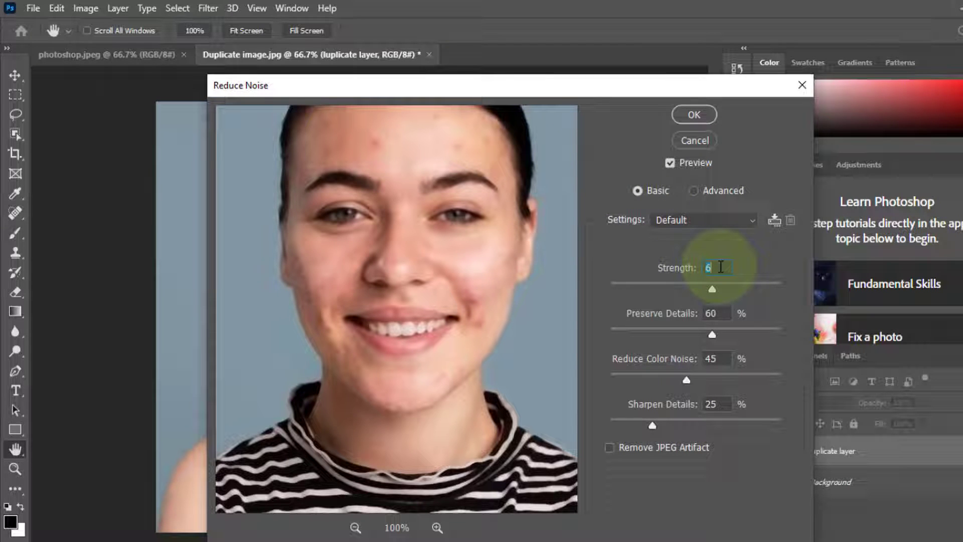
{"action": "type", "text": "7"}
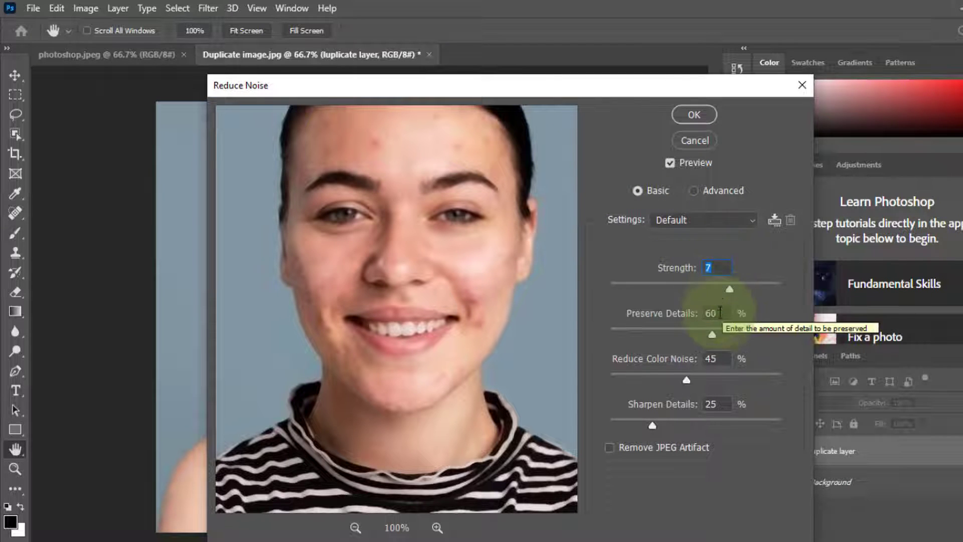
{"action": "key", "text": "Tab"}
{"action": "key", "text": "Up"}
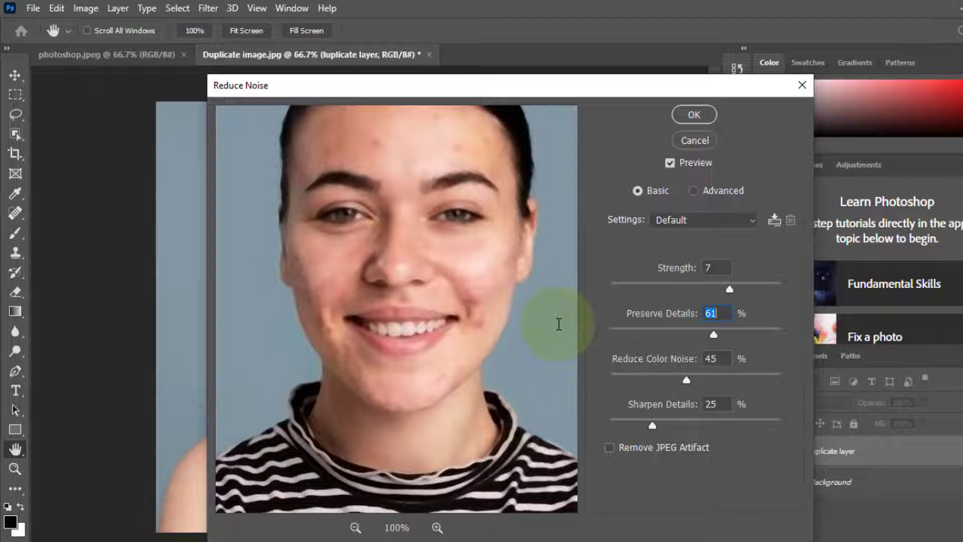
{"action": "double_click", "coordinate": [711, 358]}
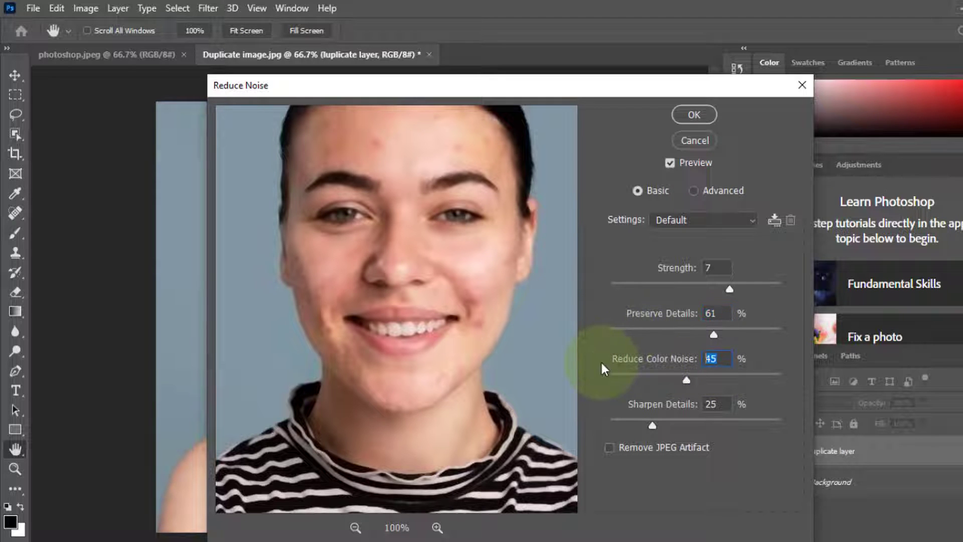
{"action": "key", "text": "Up"}
{"action": "double_click", "coordinate": [710, 404]}
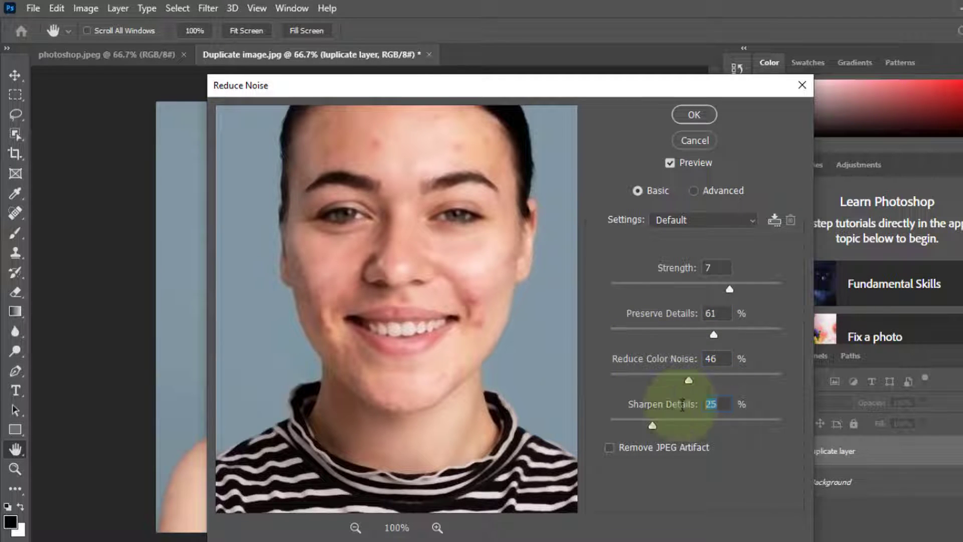
{"action": "key", "text": "Up"}
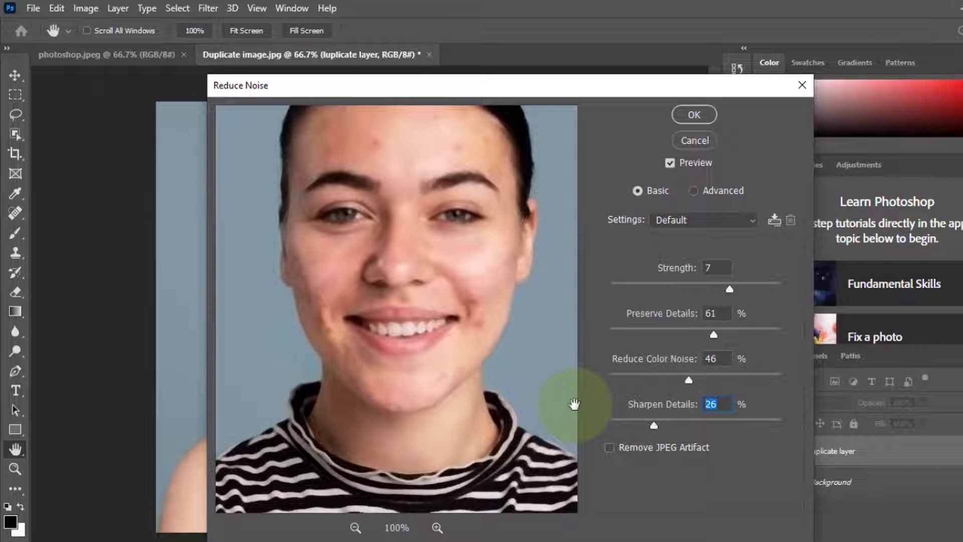
Adjust Reduce Noise to Strength 7, Preserve Details 56%, Reduce Color Noise 52% and Sharpen Details 36%, and apply it.
{"action": "left_click", "coordinate": [735, 289]}
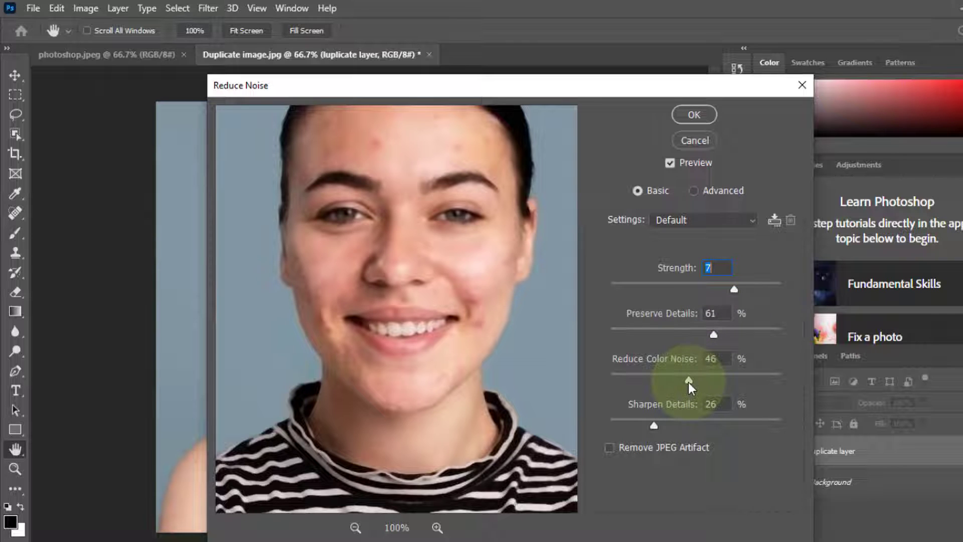
{"action": "left_click_drag", "start_coordinate": [688, 382], "coordinate": [695, 382]}
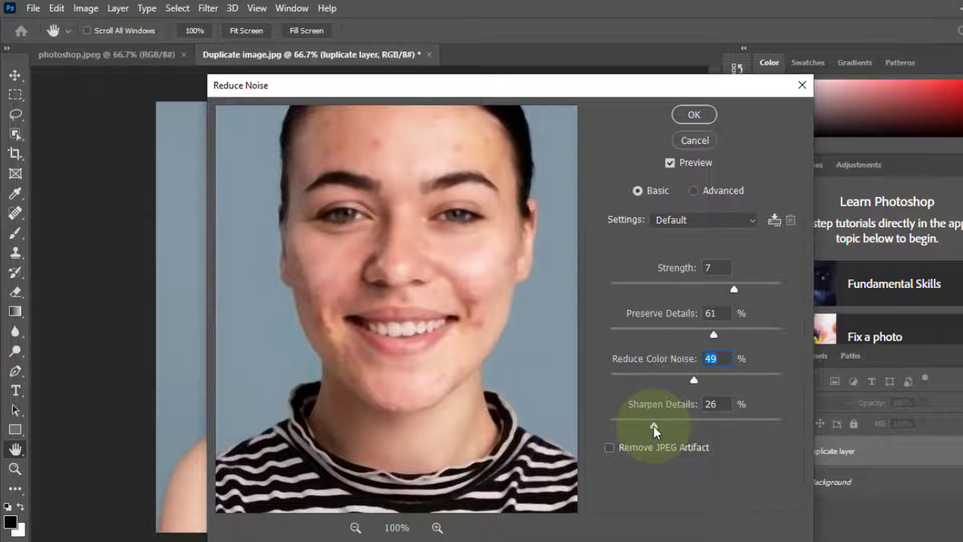
{"action": "mouse_move", "coordinate": [654, 426]}
{"action": "left_mouse_down"}
{"action": "mouse_move", "coordinate": [735, 426]}
{"action": "mouse_move", "coordinate": [673, 426]}
{"action": "left_mouse_up"}
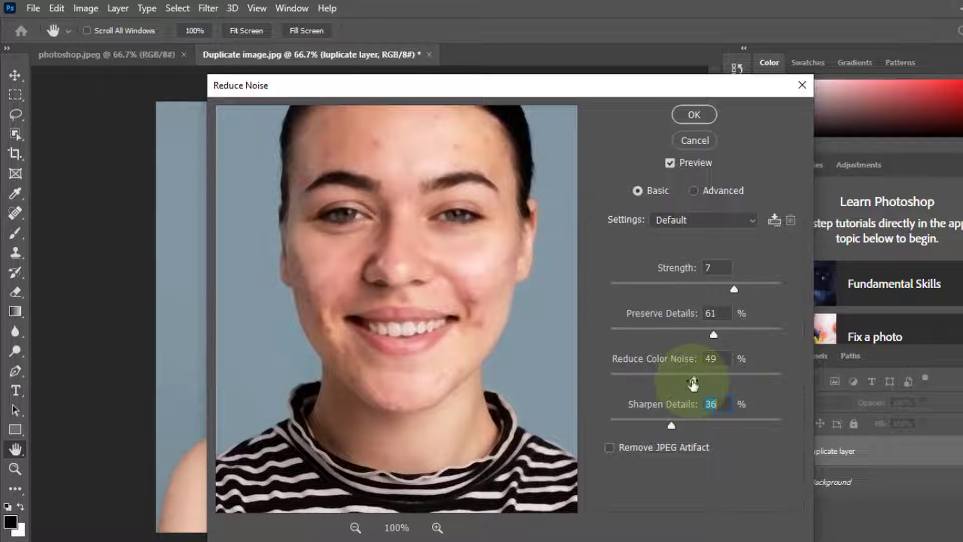
{"action": "left_click_drag", "start_coordinate": [694, 383], "coordinate": [698, 383]}
{"action": "mouse_move", "coordinate": [711, 334]}
{"action": "left_mouse_down"}
{"action": "mouse_move", "coordinate": [719, 335]}
{"action": "mouse_move", "coordinate": [707, 338]}
{"action": "left_mouse_up"}
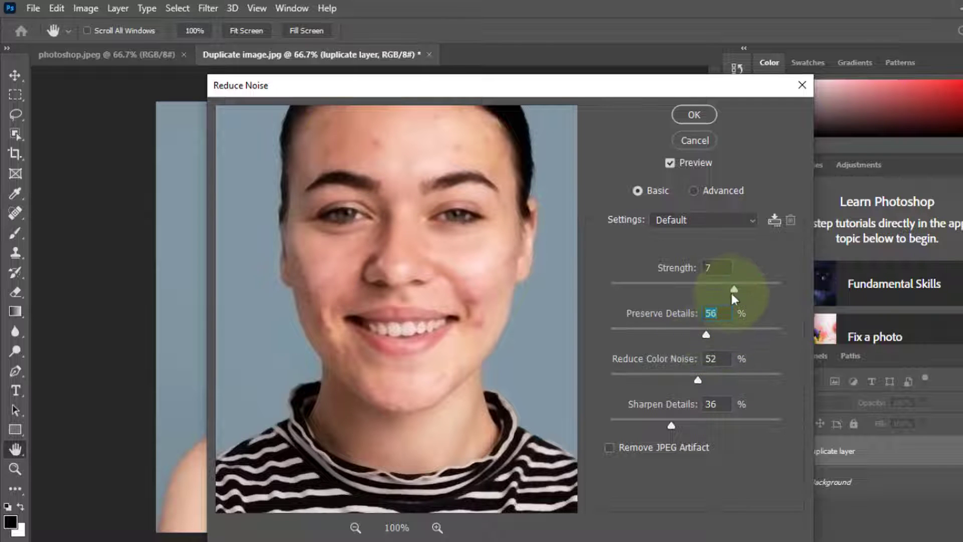
{"action": "left_click_drag", "start_coordinate": [731, 291], "coordinate": [733, 290]}
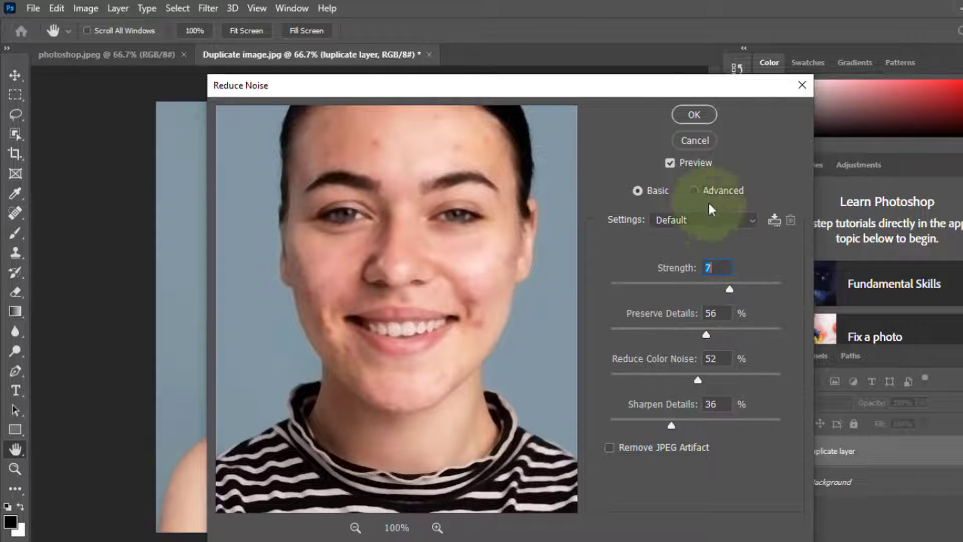
{"action": "left_click", "coordinate": [688, 115]}
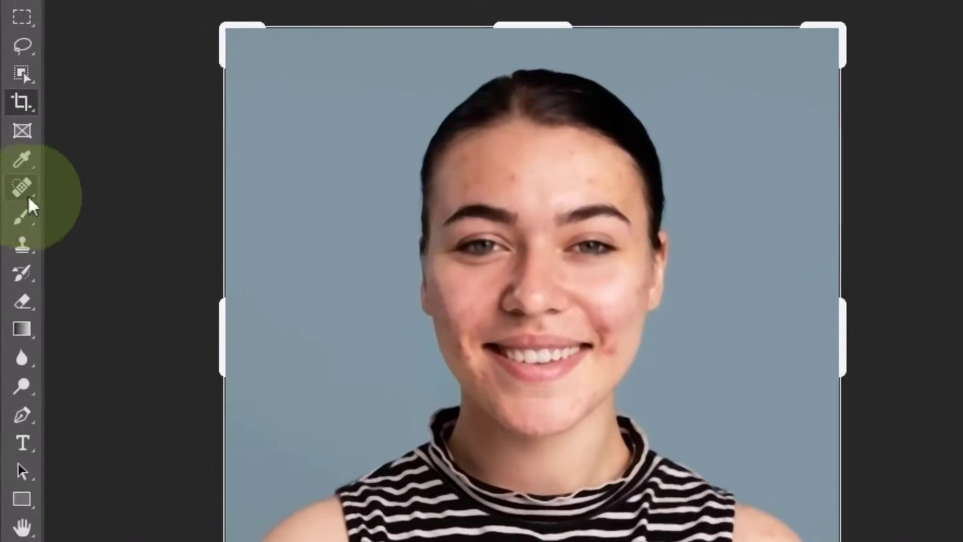
Activate the Spot Healing Brush and bring the blemishes on the woman's forehead into close view.
{"action": "right_click", "coordinate": [16, 212]}
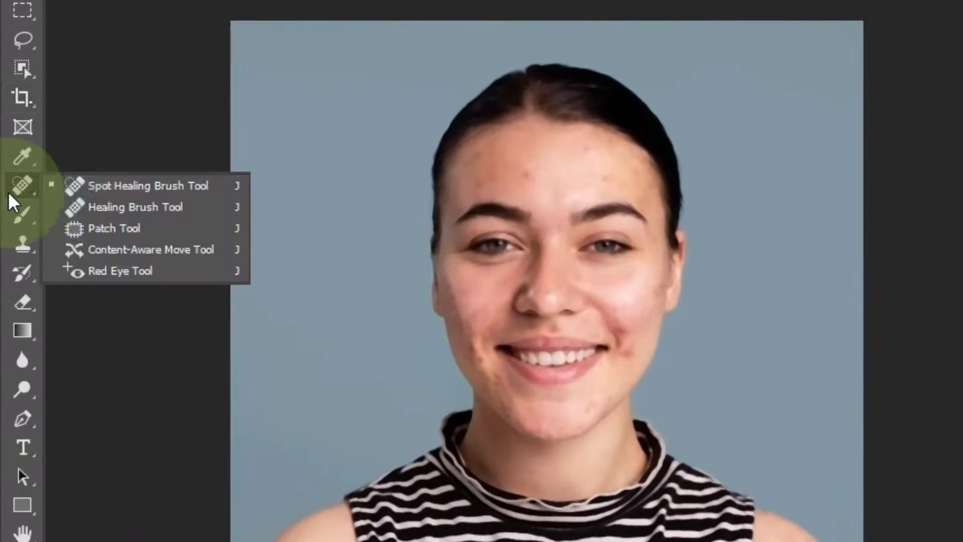
{"action": "left_click", "coordinate": [167, 188]}
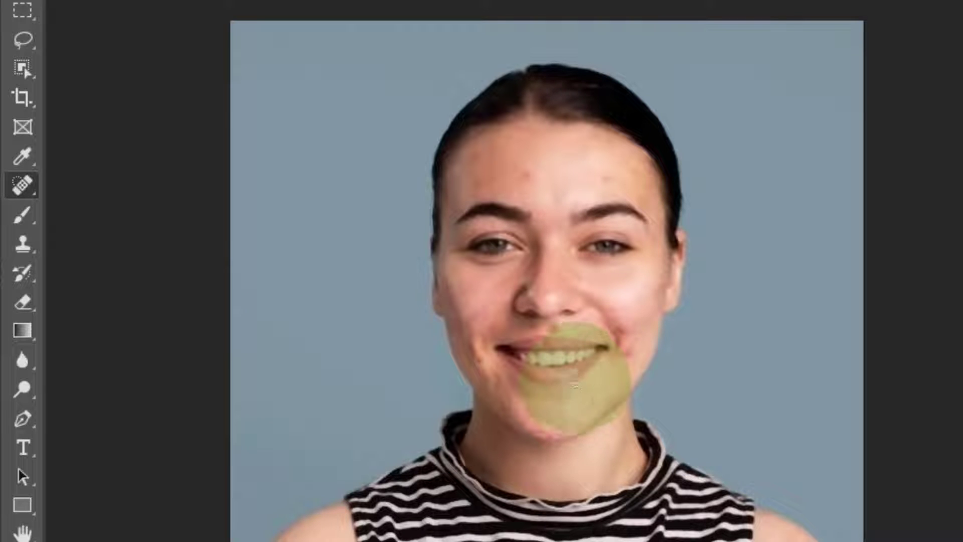
{"action": "scroll", "coordinate": [557, 217], "scroll_direction": "up", "scroll_amount": 3}
{"action": "scroll", "coordinate": [557, 217], "scroll_direction": "up", "scroll_amount": 2}
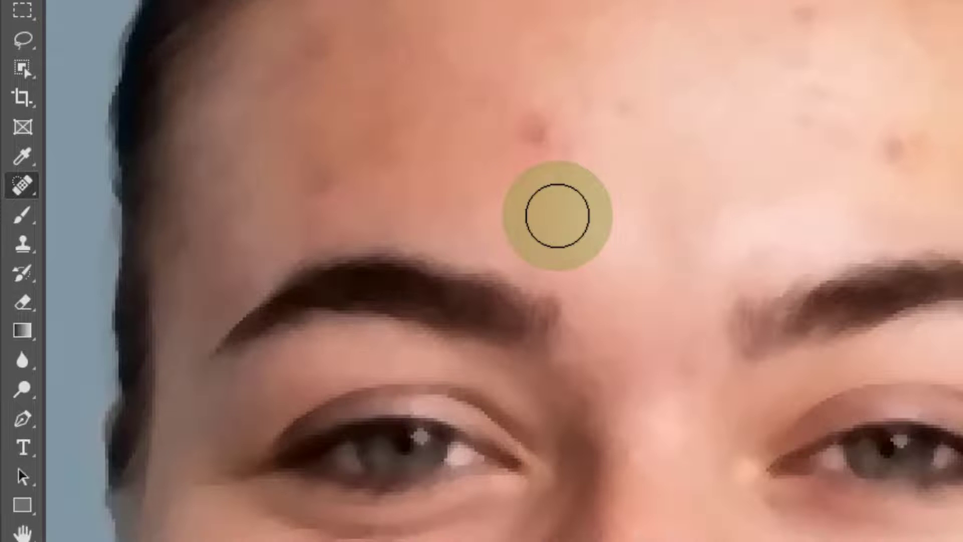
{"action": "scroll", "coordinate": [557, 217], "scroll_direction": "down", "scroll_amount": 5}
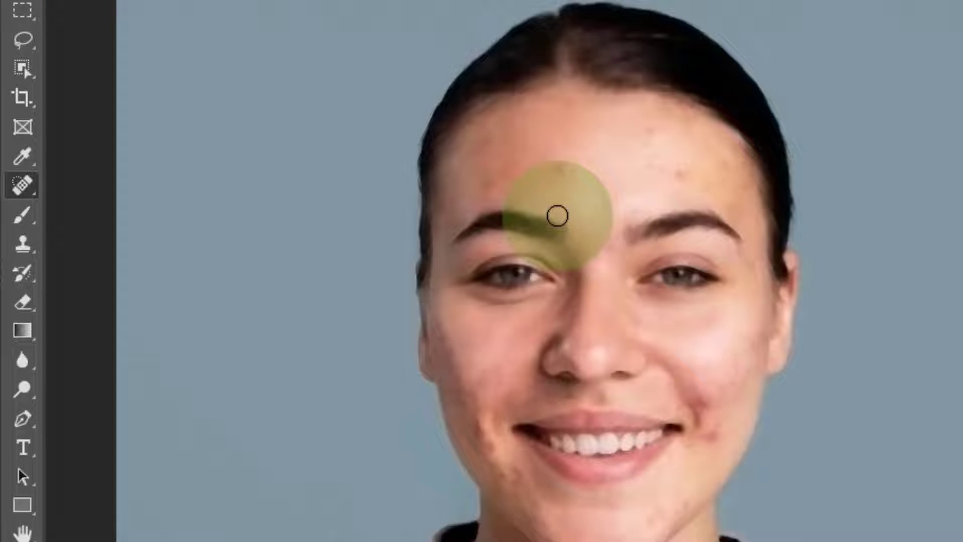
{"action": "scroll", "coordinate": [558, 226], "scroll_direction": "up", "scroll_amount": 3}
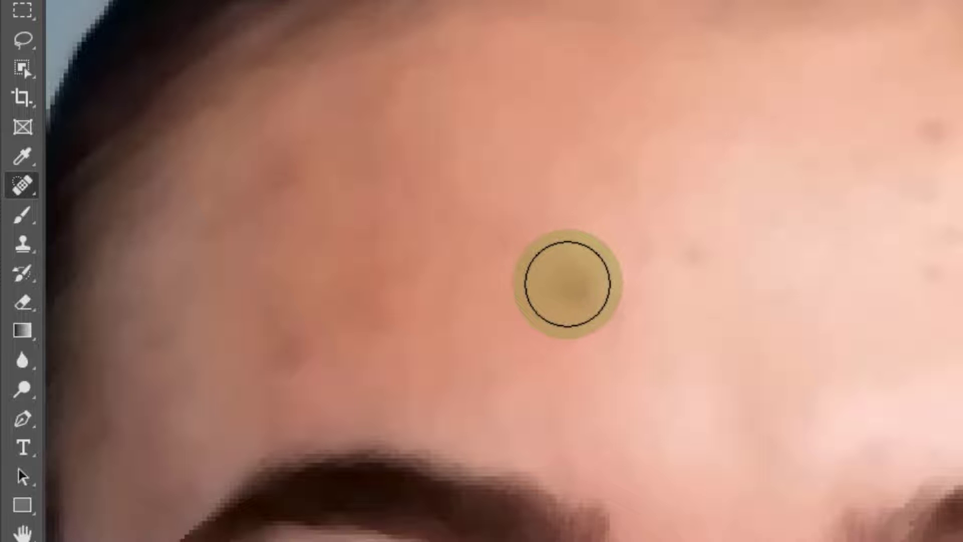
{"action": "scroll", "coordinate": [568, 284], "scroll_direction": "down", "scroll_amount": 5}
{"action": "scroll", "coordinate": [568, 285], "scroll_direction": "up", "scroll_amount": 5}
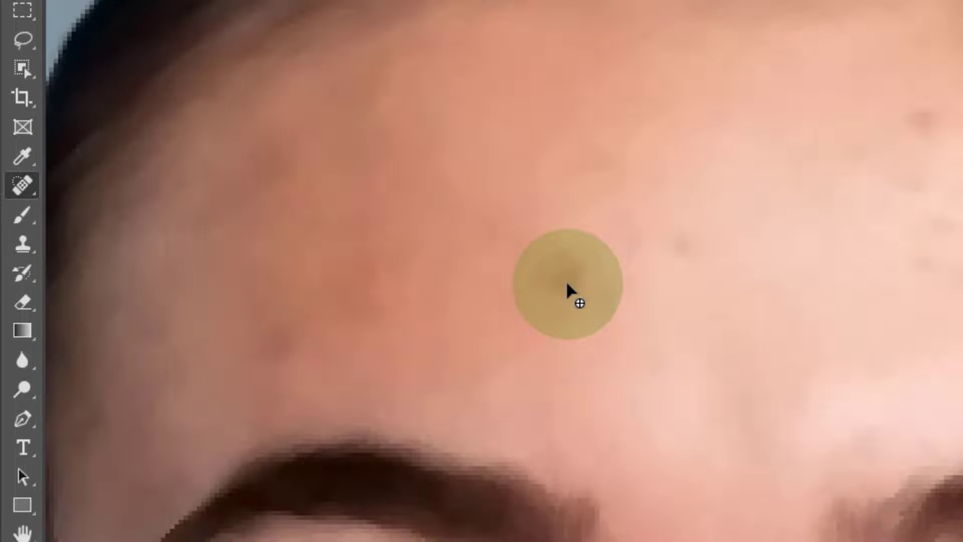
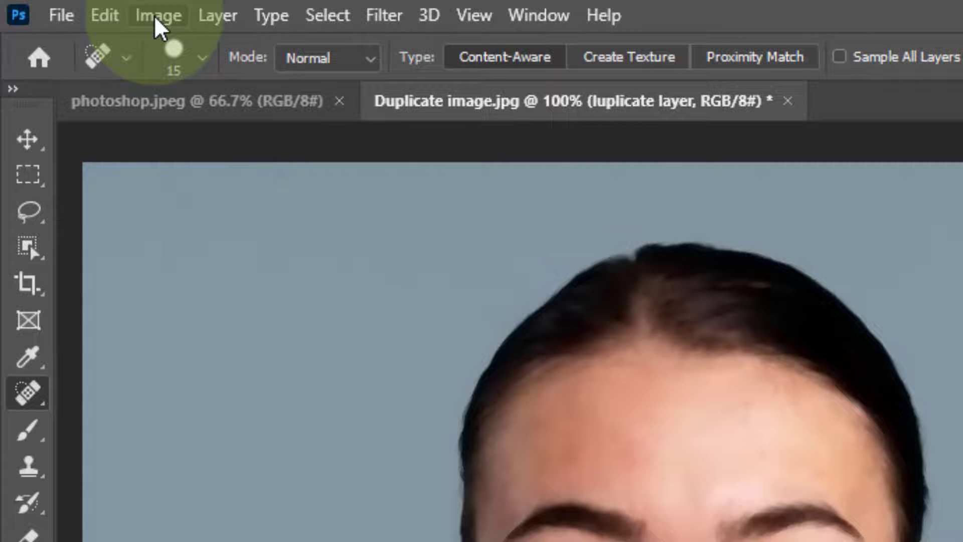
Apply the automatic tone, contrast and color corrections to luplicate layer.
{"action": "left_click", "coordinate": [157, 20]}
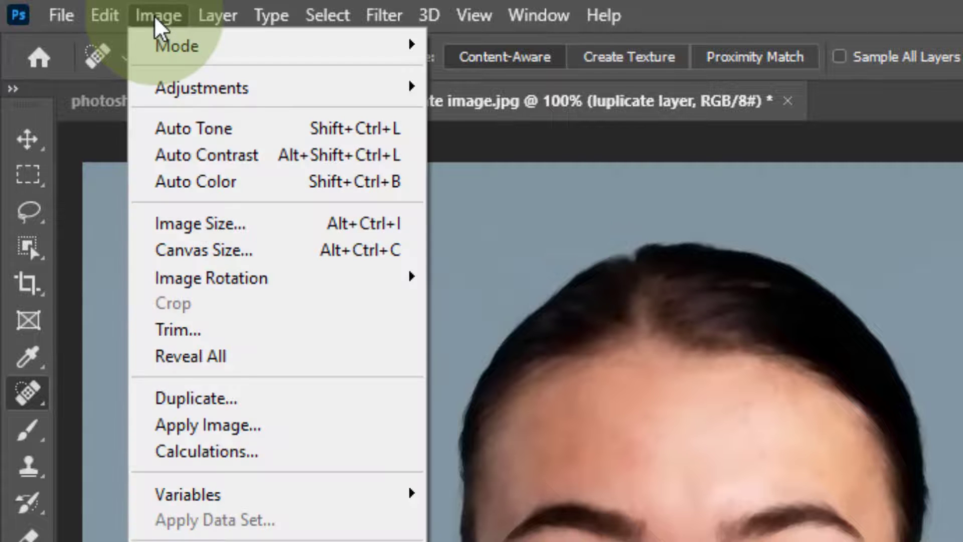
{"action": "left_click", "coordinate": [230, 129]}
{"action": "left_click", "coordinate": [138, 16]}
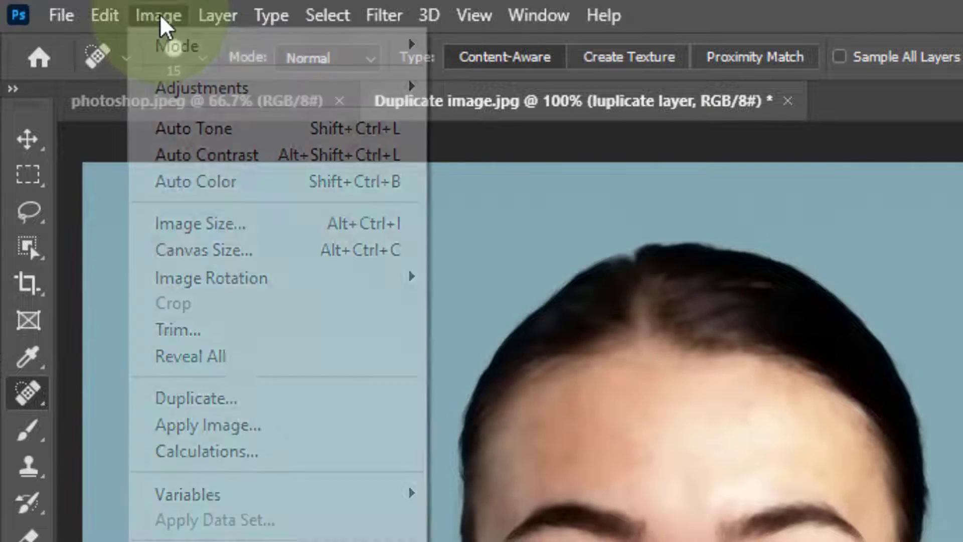
{"action": "left_click", "coordinate": [254, 163]}
{"action": "left_click", "coordinate": [142, 17]}
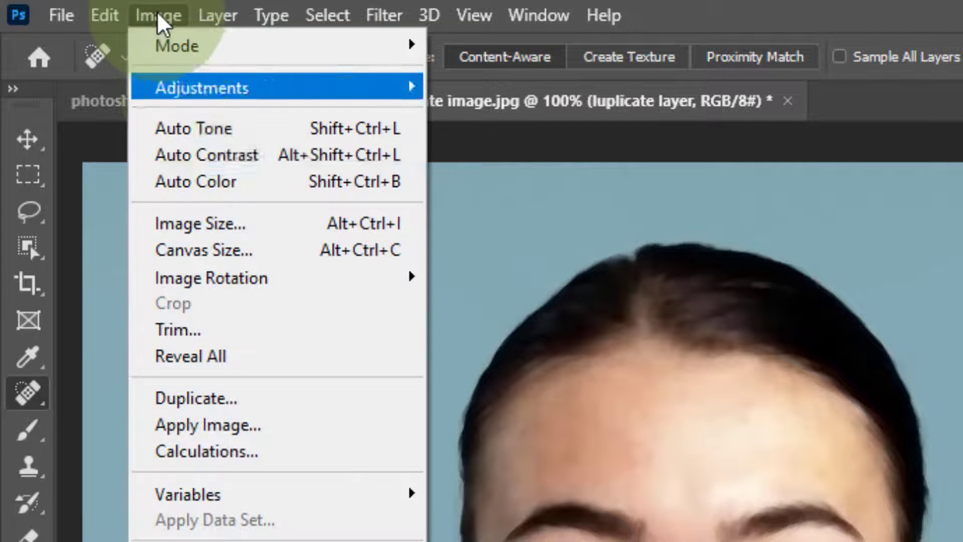
{"action": "left_click", "coordinate": [226, 185]}
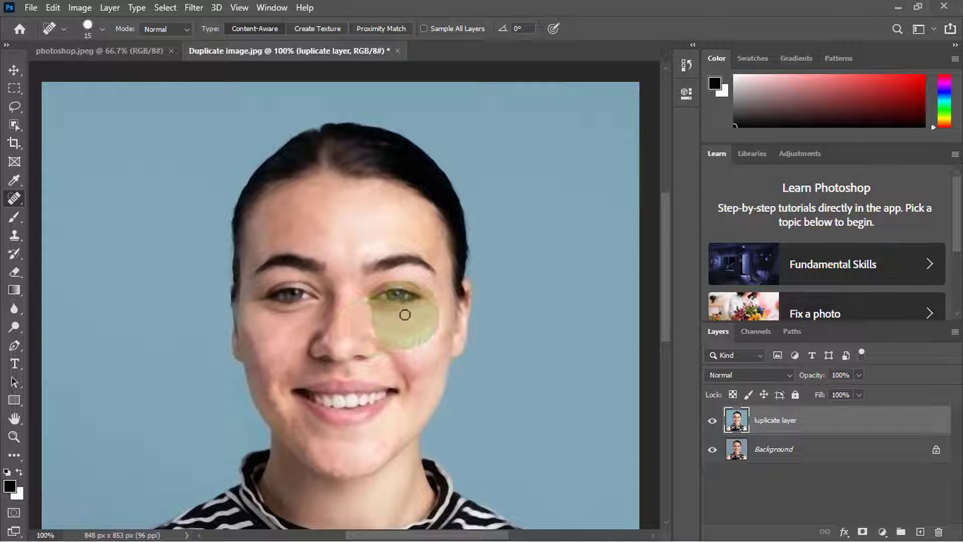
{"action": "key", "text": "ctrl+minus"}
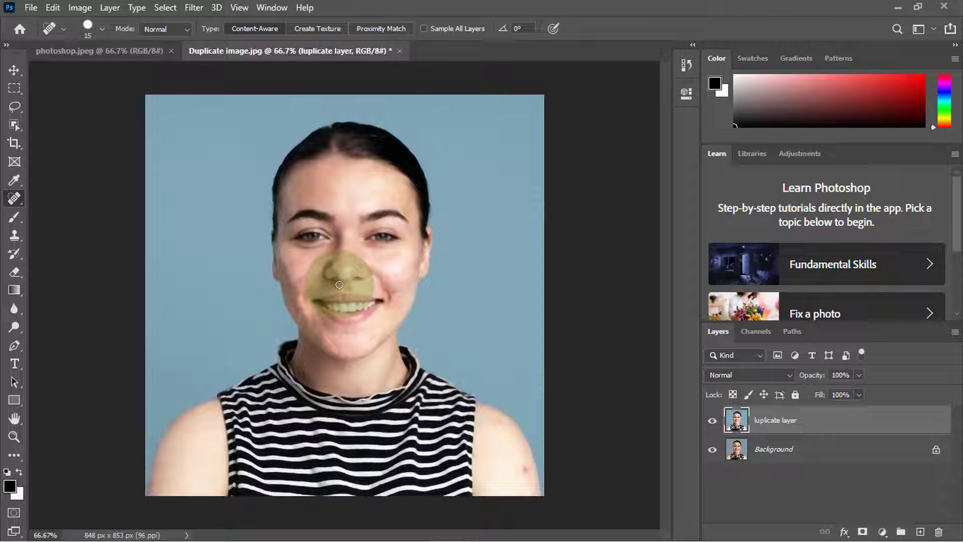
{"action": "left_click", "coordinate": [799, 333]}
{"action": "left_click", "coordinate": [719, 333]}
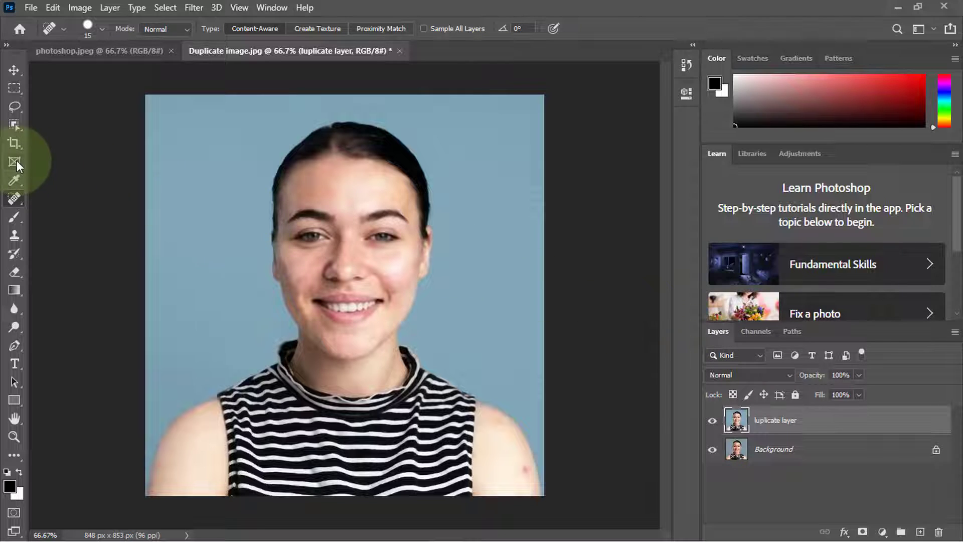
Start a Pen tool path at the photo's lower-left corner and trace the shoulder and shirt up to the collar's top edge.
{"action": "left_click", "coordinate": [14, 345]}
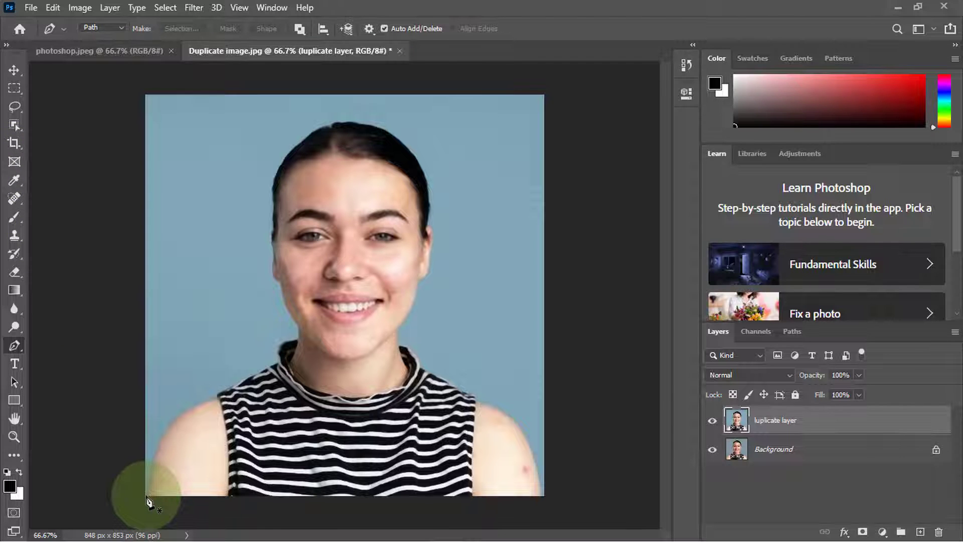
{"action": "scroll", "coordinate": [147, 499], "scroll_direction": "up", "scroll_amount": 1}
{"action": "left_click", "coordinate": [147, 496]}
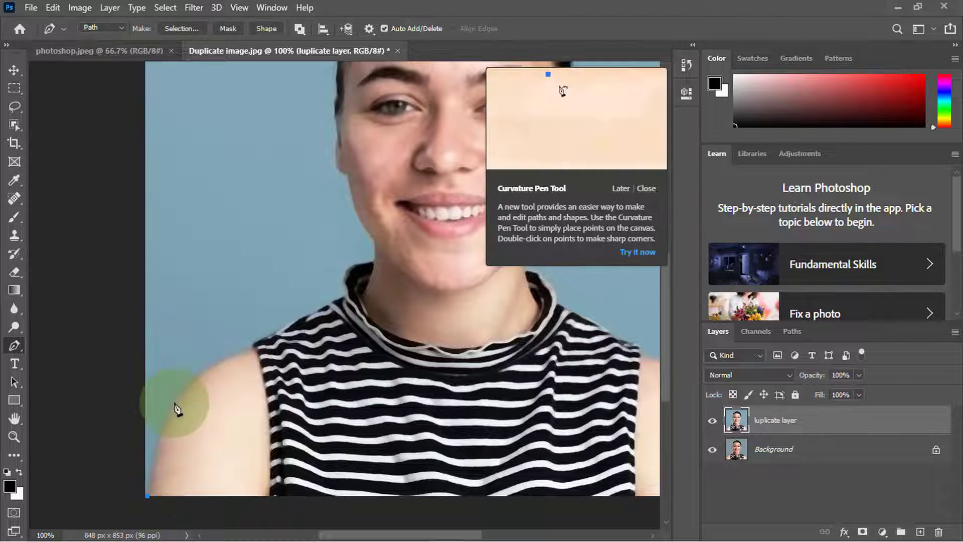
{"action": "left_click", "coordinate": [174, 402]}
{"action": "left_click_drag", "start_coordinate": [253, 350], "coordinate": [302, 349]}
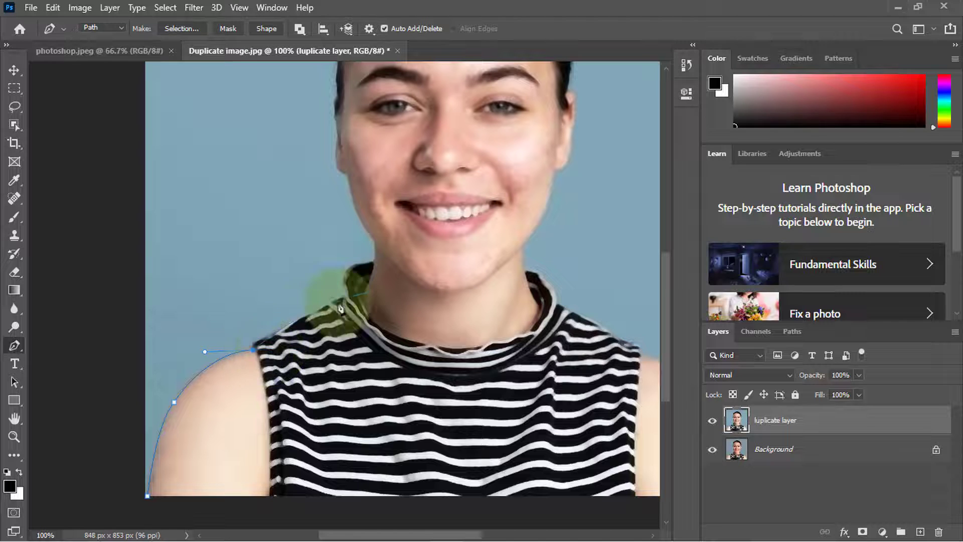
{"action": "left_click", "coordinate": [343, 299]}
{"action": "left_click_drag", "start_coordinate": [373, 262], "coordinate": [373, 241]}
Continue the path from the collar up the neck, jaw and cheek, and around the ear on the photo's left side.
{"action": "scroll", "coordinate": [387, 233], "scroll_direction": "up", "scroll_amount": 1}
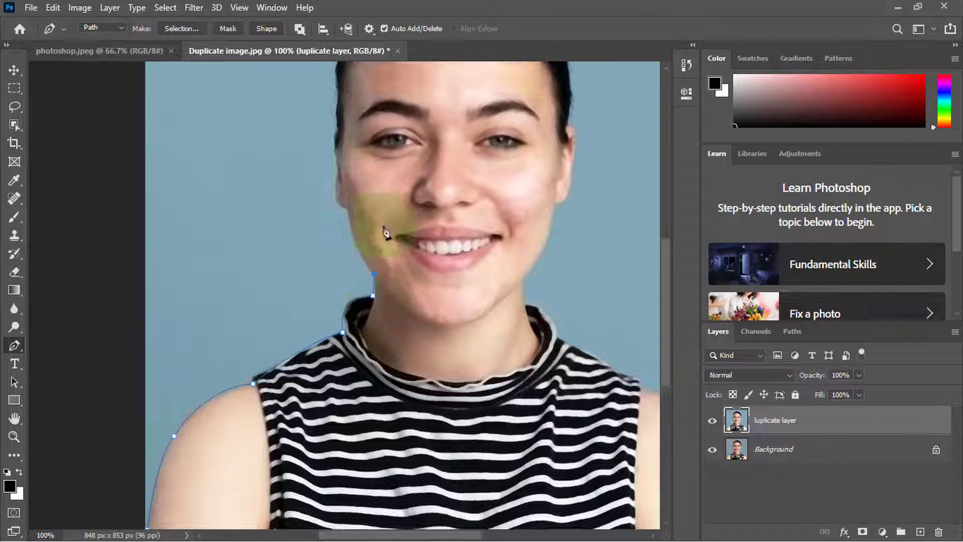
{"action": "scroll", "coordinate": [385, 232], "scroll_direction": "up", "scroll_amount": 1}
{"action": "left_click_drag", "start_coordinate": [308, 209], "coordinate": [292, 103]}
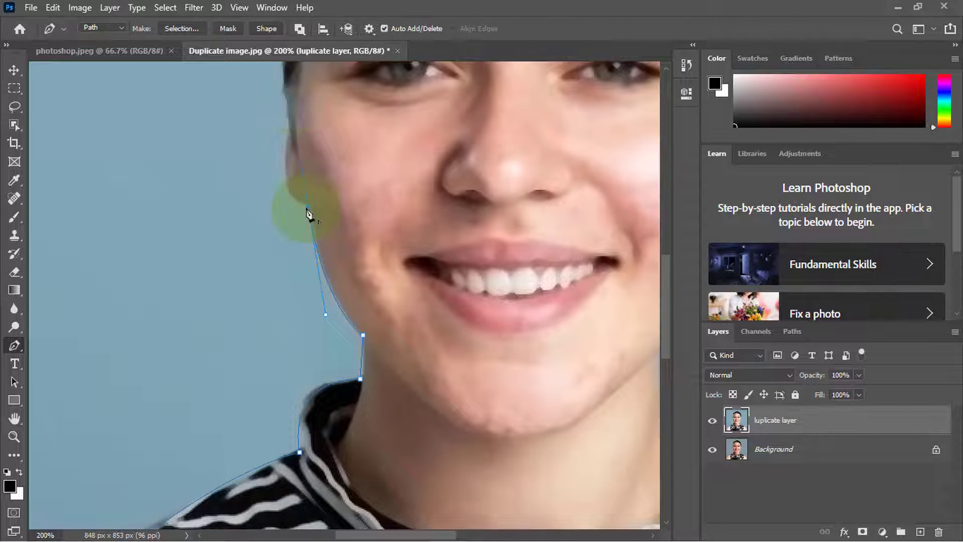
{"action": "left_click", "coordinate": [307, 207], "text": "alt"}
{"action": "scroll", "coordinate": [307, 209], "scroll_direction": "up", "scroll_amount": 3}
{"action": "left_click_drag", "start_coordinate": [288, 274], "coordinate": [297, 231]}
{"action": "left_click", "coordinate": [288, 274], "text": "alt"}
{"action": "scroll", "coordinate": [288, 276], "scroll_direction": "up", "scroll_amount": 3}
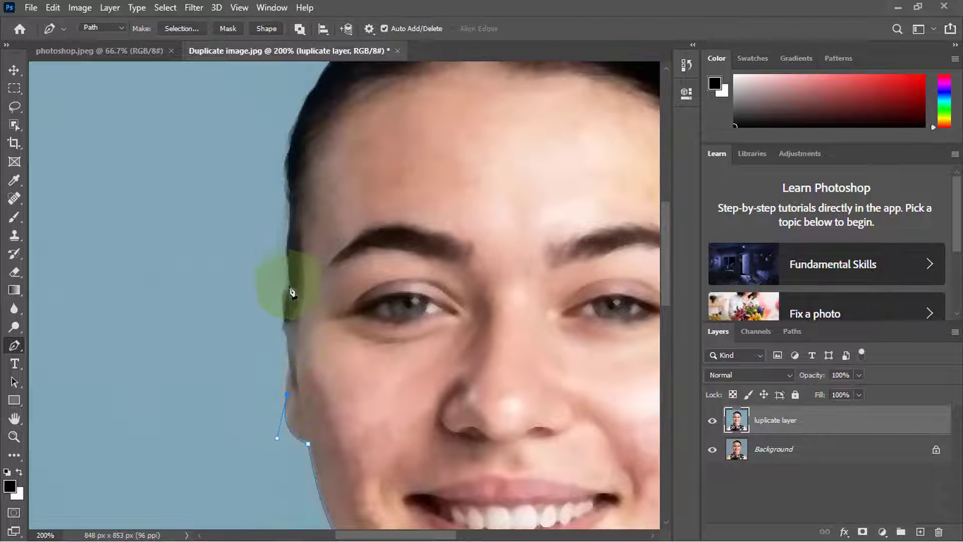
Trace the hair outline with curved segments over the top of the head and down to the opposite ear.
{"action": "left_click_drag", "start_coordinate": [292, 293], "coordinate": [296, 258]}
{"action": "scroll", "coordinate": [297, 258], "scroll_direction": "down", "scroll_amount": 1}
{"action": "left_click_drag", "start_coordinate": [333, 184], "coordinate": [409, 132]}
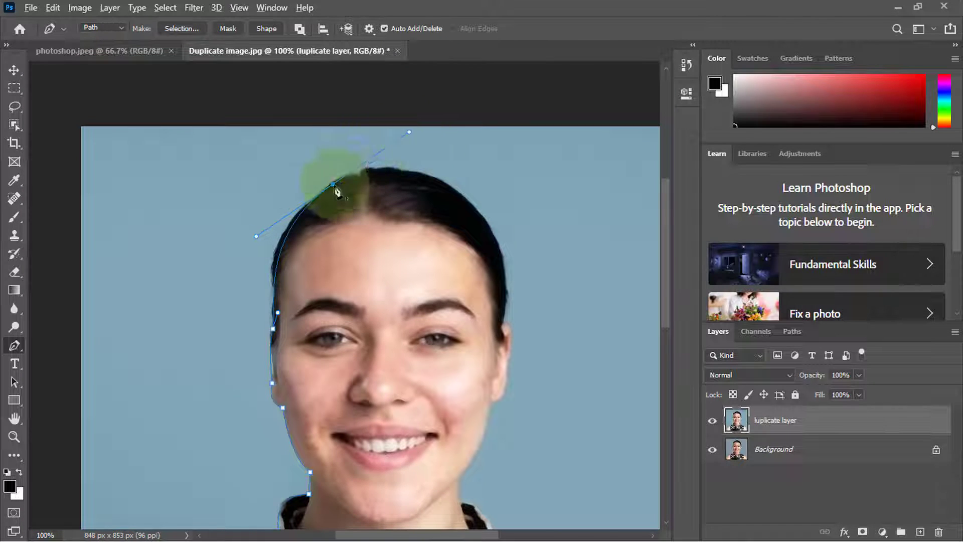
{"action": "left_click_drag", "start_coordinate": [472, 206], "coordinate": [483, 350]}
{"action": "scroll", "coordinate": [532, 266], "scroll_direction": "down", "scroll_amount": 3}
{"action": "left_click", "coordinate": [502, 269], "text": "alt"}
Trace the outer edge of the ear on the photo's right side down to the underside of its lobe.
{"action": "scroll", "coordinate": [504, 295], "scroll_direction": "up", "scroll_amount": 5}
{"action": "left_click_drag", "start_coordinate": [526, 265], "coordinate": [516, 358]}
{"action": "left_click", "coordinate": [526, 265], "text": "alt"}
{"action": "scroll", "coordinate": [525, 266], "scroll_direction": "down", "scroll_amount": 3}
{"action": "left_click_drag", "start_coordinate": [516, 284], "coordinate": [510, 300]}
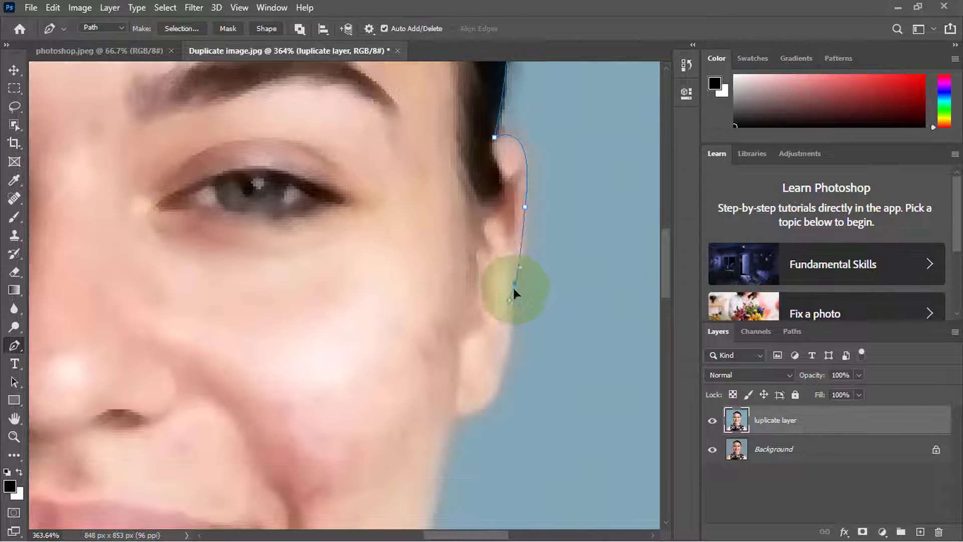
{"action": "left_click_drag", "start_coordinate": [503, 376], "coordinate": [503, 387]}
{"action": "left_click_drag", "start_coordinate": [455, 415], "coordinate": [411, 411]}
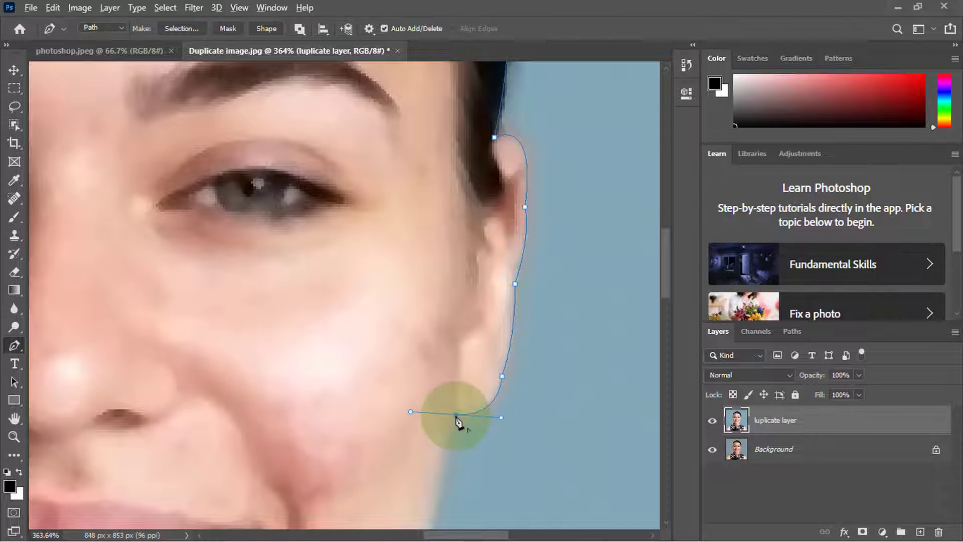
{"action": "left_click", "coordinate": [455, 415], "text": "alt"}
Extend the path from the earlobe along the cheek and jaw, and down the neck to the collar.
{"action": "scroll", "coordinate": [456, 415], "scroll_direction": "down", "scroll_amount": 5}
{"action": "left_click_drag", "start_coordinate": [430, 464], "coordinate": [400, 489]}
{"action": "left_click", "coordinate": [429, 464], "text": "alt"}
{"action": "scroll", "coordinate": [430, 463], "scroll_direction": "up", "scroll_amount": 5}
{"action": "scroll", "coordinate": [427, 459], "scroll_direction": "down", "scroll_amount": 3}
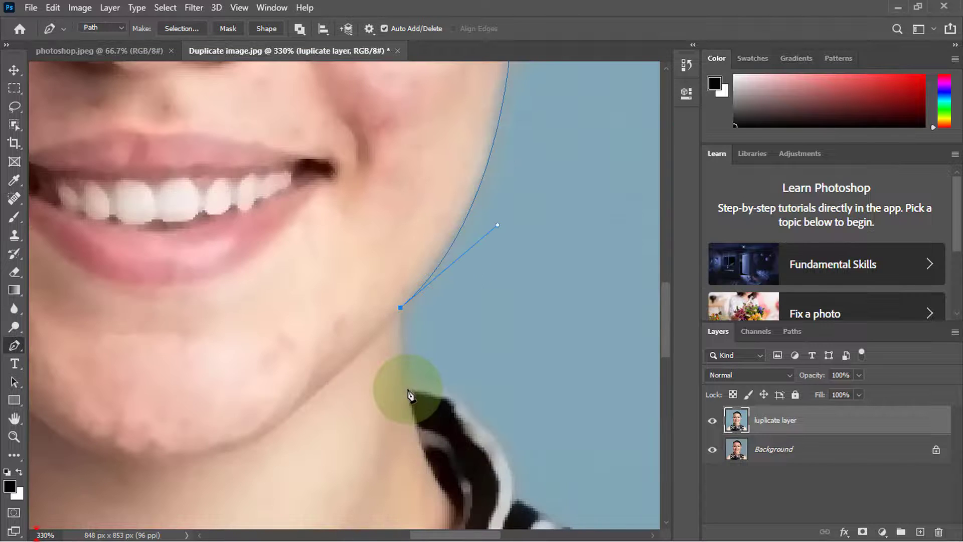
{"action": "left_click", "coordinate": [408, 390]}
Trace the collar's curved outer edge down to where it meets the shirt's shoulder on the photo's right side.
{"action": "scroll", "coordinate": [408, 390], "scroll_direction": "down", "scroll_amount": 1}
{"action": "left_click_drag", "start_coordinate": [473, 421], "coordinate": [511, 487]}
{"action": "left_click", "coordinate": [473, 421], "text": "alt"}
{"action": "scroll", "coordinate": [472, 420], "scroll_direction": "down", "scroll_amount": 6}
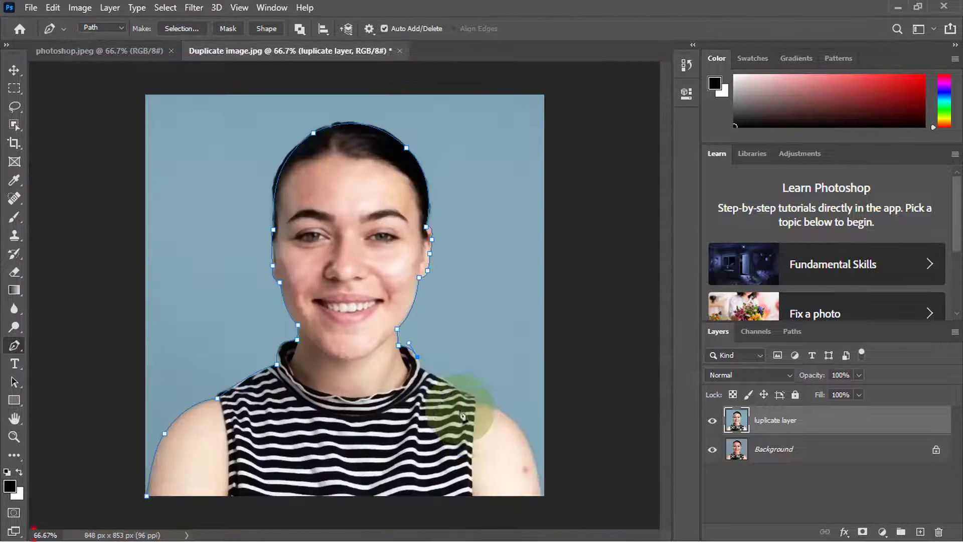
{"action": "scroll", "coordinate": [440, 393], "scroll_direction": "up", "scroll_amount": 2}
{"action": "left_click", "coordinate": [382, 315]}
Continue the path along the striped shirt's shoulder to the edge of the armhole.
{"action": "left_click_drag", "start_coordinate": [499, 381], "coordinate": [528, 392]}
{"action": "left_click", "coordinate": [499, 381], "text": "alt"}
{"action": "scroll", "coordinate": [501, 383], "scroll_direction": "down", "scroll_amount": 2}
{"action": "scroll", "coordinate": [470, 412], "scroll_direction": "up", "scroll_amount": 2}
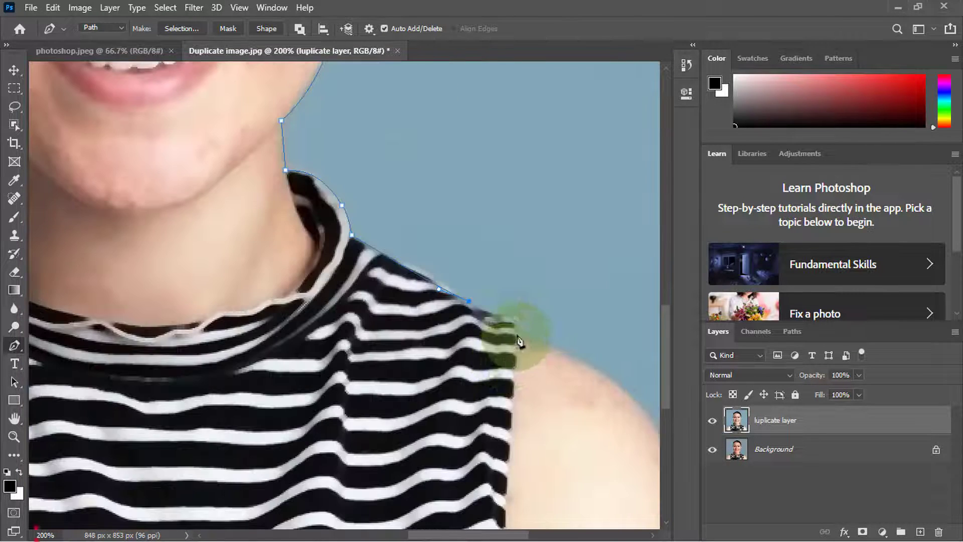
{"action": "left_click_drag", "start_coordinate": [517, 334], "coordinate": [572, 343]}
{"action": "left_click", "coordinate": [517, 334], "text": "alt"}
Trace the bare shoulder from the armhole around its curve to the outer side of the upper arm.
{"action": "scroll", "coordinate": [520, 341], "scroll_direction": "down", "scroll_amount": 2}
{"action": "scroll", "coordinate": [523, 324], "scroll_direction": "up", "scroll_amount": 3}
{"action": "left_click", "coordinate": [524, 320], "text": "alt"}
{"action": "scroll", "coordinate": [524, 324], "scroll_direction": "down", "scroll_amount": 3}
{"action": "scroll", "coordinate": [521, 341], "scroll_direction": "up", "scroll_amount": 2}
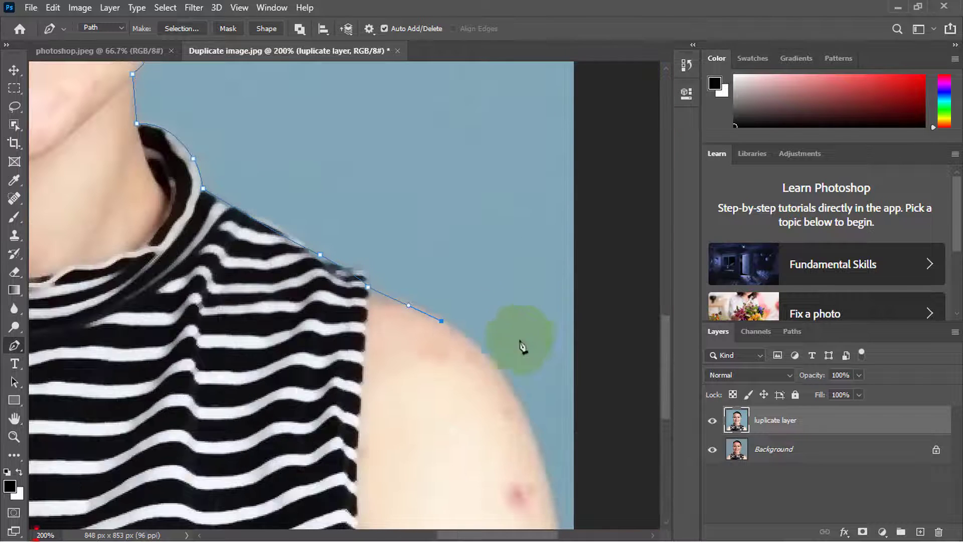
{"action": "left_click_drag", "start_coordinate": [508, 381], "coordinate": [539, 452]}
{"action": "left_click", "coordinate": [508, 382], "text": "alt"}
{"action": "left_click", "coordinate": [533, 431], "text": "alt"}
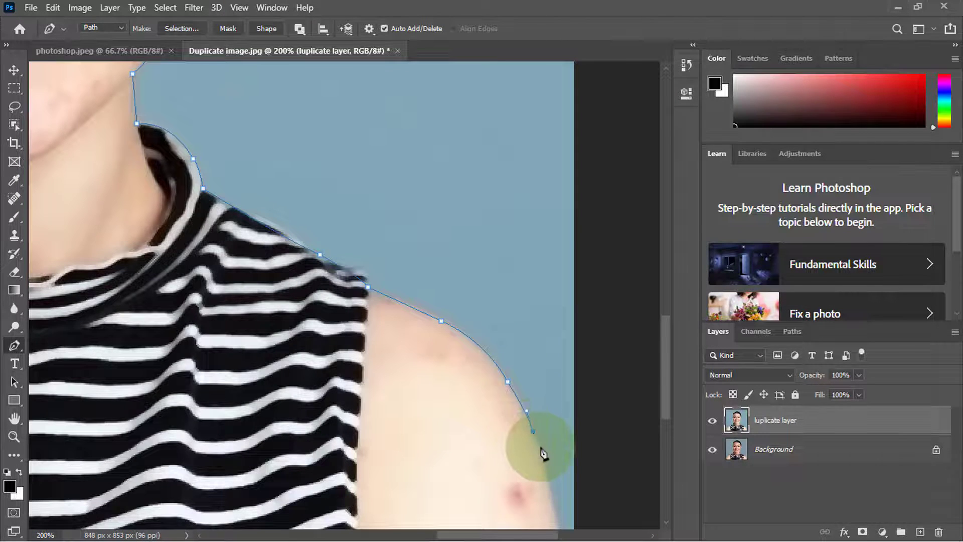
Examine the upper arm's outer edge between the last anchor point and the photo's lower border.
{"action": "scroll", "coordinate": [541, 451], "scroll_direction": "down", "scroll_amount": 2}
{"action": "scroll", "coordinate": [564, 477], "scroll_direction": "up", "scroll_amount": 3}
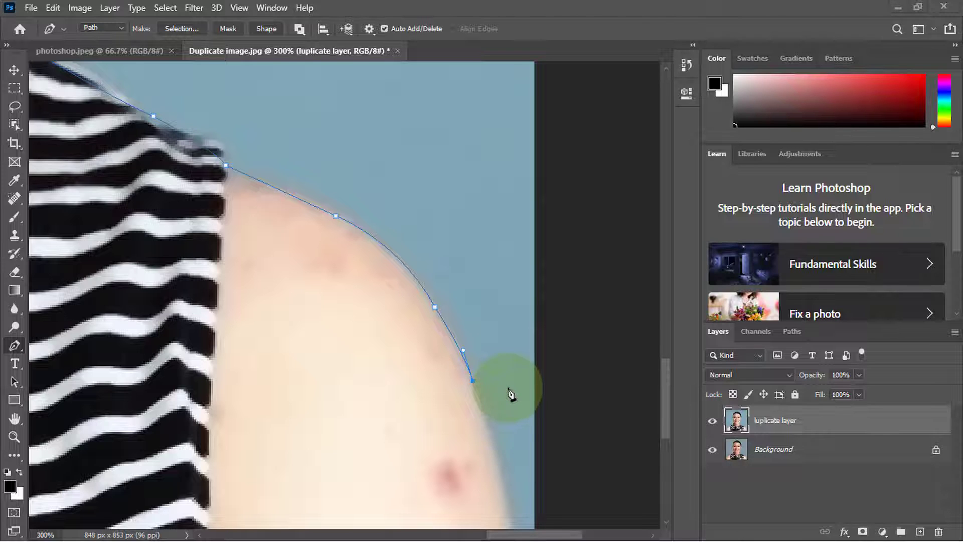
{"action": "scroll", "coordinate": [511, 395], "scroll_direction": "down", "scroll_amount": 1}
{"action": "scroll", "coordinate": [510, 395], "scroll_direction": "down", "scroll_amount": 1}
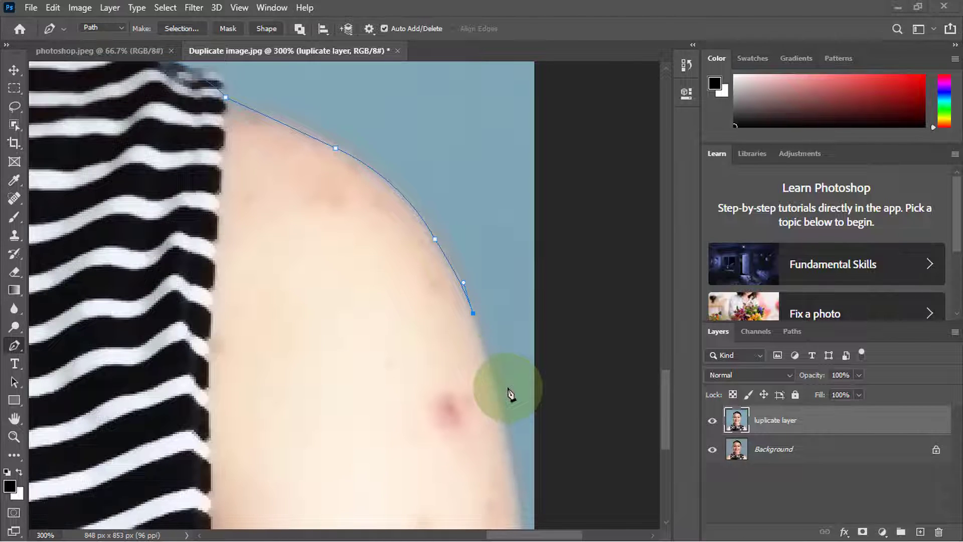
{"action": "scroll", "coordinate": [511, 395], "scroll_direction": "down", "scroll_amount": 1}
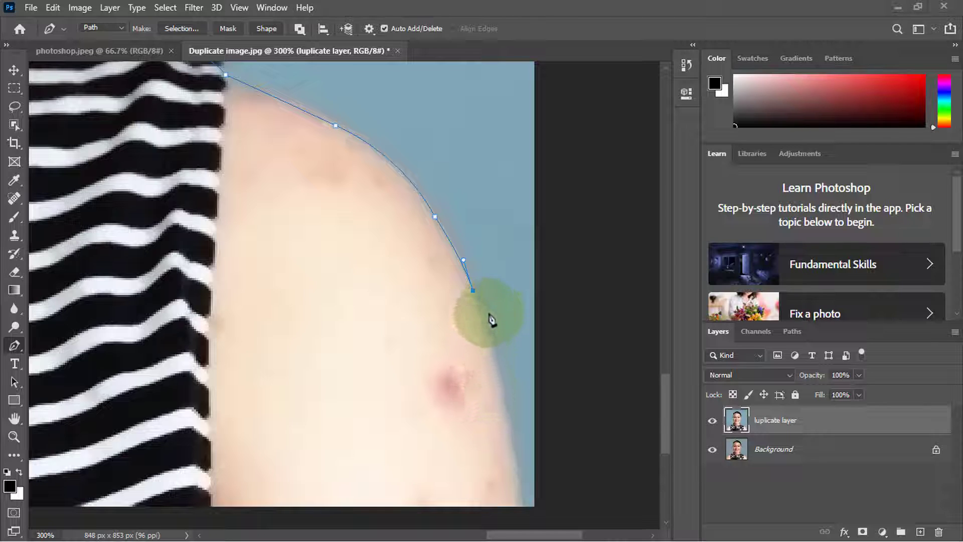
{"action": "scroll", "coordinate": [491, 316], "scroll_direction": "up", "scroll_amount": 20}
{"action": "scroll", "coordinate": [491, 316], "scroll_direction": "down", "scroll_amount": 4}
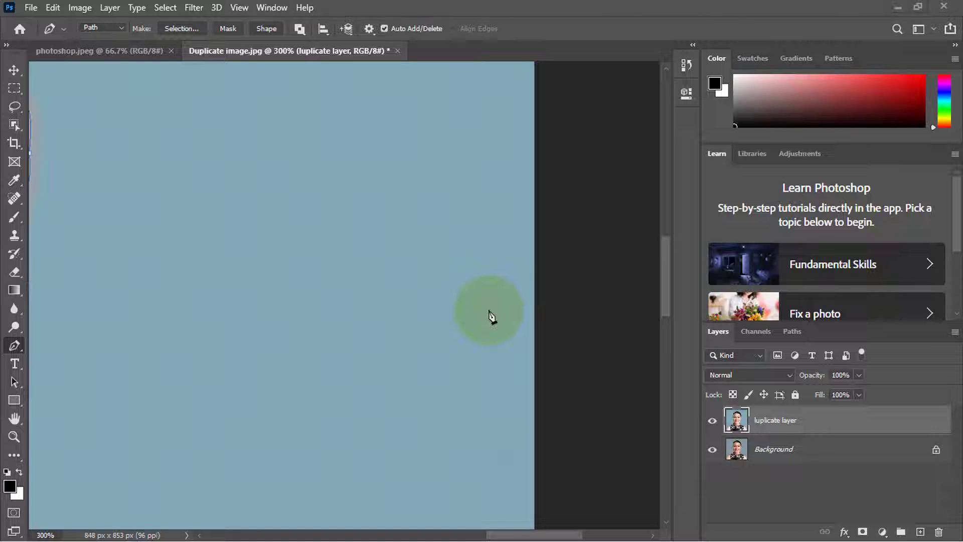
{"action": "scroll", "coordinate": [491, 316], "scroll_direction": "down", "scroll_amount": 20}
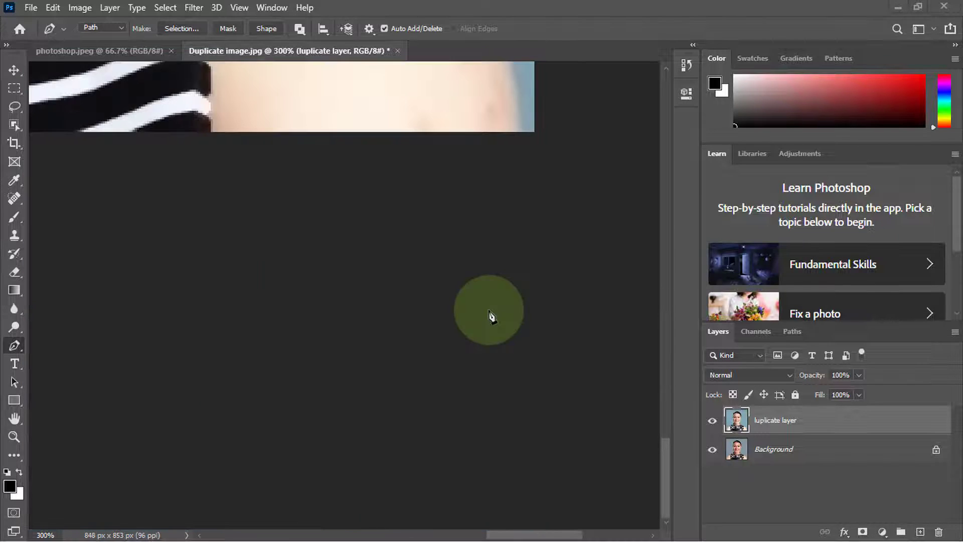
{"action": "scroll", "coordinate": [490, 316], "scroll_direction": "up", "scroll_amount": 4}
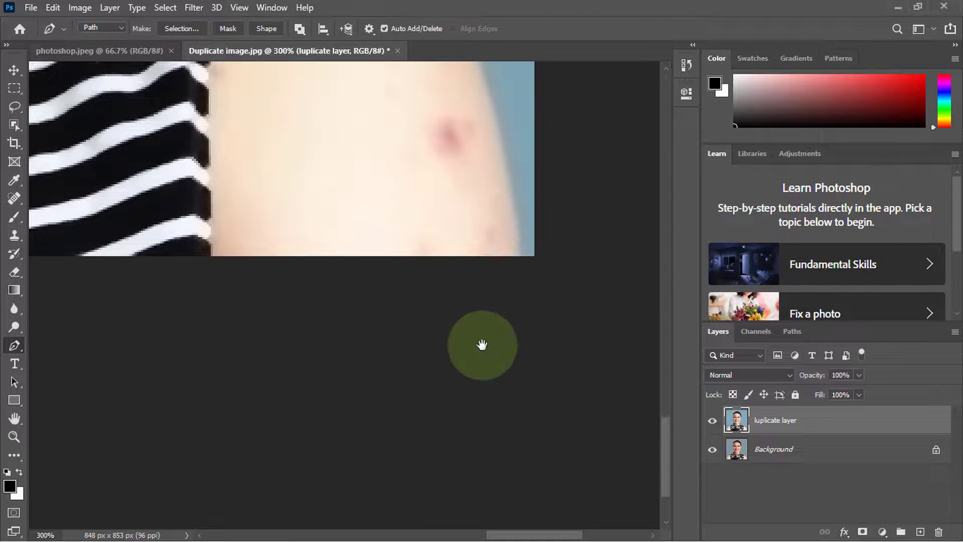
{"action": "left_click_drag", "start_coordinate": [433, 216], "coordinate": [384, 366]}
{"action": "scroll", "coordinate": [432, 270], "scroll_direction": "up", "scroll_amount": 1}
{"action": "scroll", "coordinate": [434, 276], "scroll_direction": "up", "scroll_amount": 1}
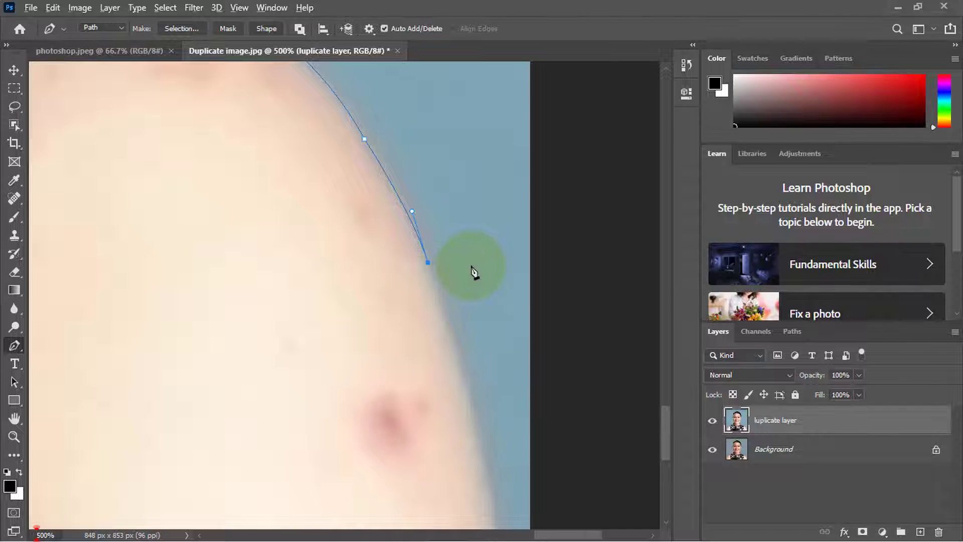
{"action": "scroll", "coordinate": [473, 273], "scroll_direction": "down", "scroll_amount": 4}
{"action": "scroll", "coordinate": [473, 273], "scroll_direction": "up", "scroll_amount": 4}
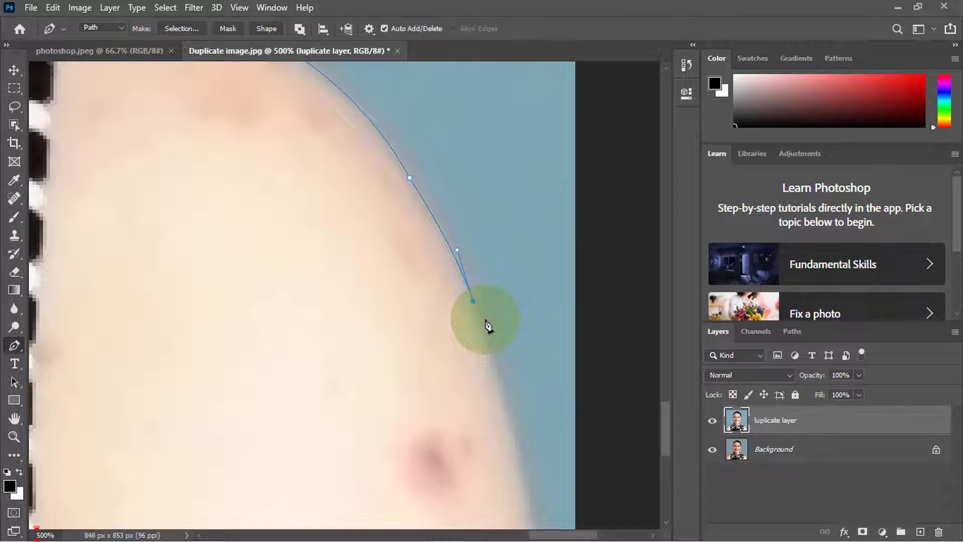
Extend the path down the upper arm's outer edge to beside the red blemish, fitting the new anchor point's curve to the skin.
{"action": "scroll", "coordinate": [486, 325], "scroll_direction": "up", "scroll_amount": 2}
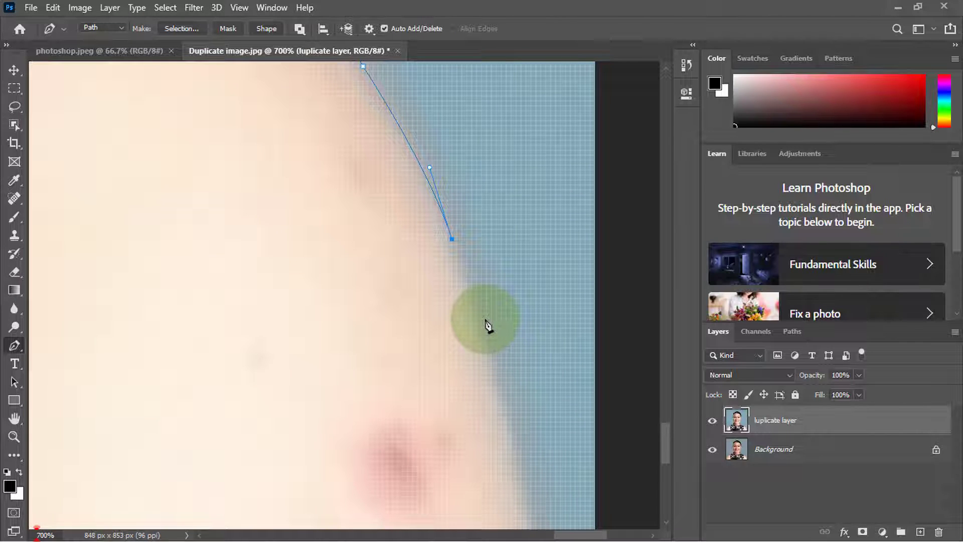
{"action": "scroll", "coordinate": [485, 319], "scroll_direction": "down", "scroll_amount": 2}
{"action": "left_click_drag", "start_coordinate": [487, 294], "coordinate": [392, 290]}
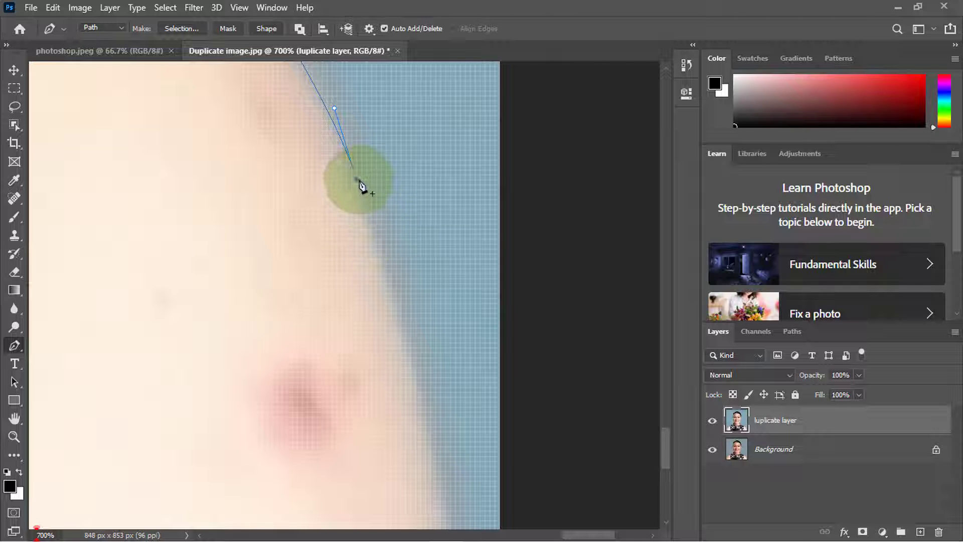
{"action": "scroll", "coordinate": [361, 186], "scroll_direction": "down", "scroll_amount": 2}
{"action": "scroll", "coordinate": [361, 186], "scroll_direction": "up", "scroll_amount": 1}
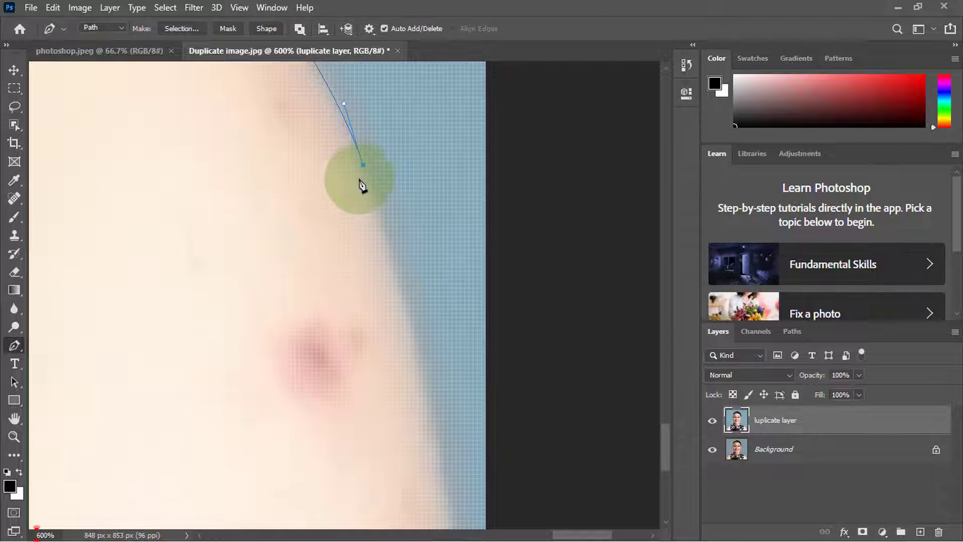
{"action": "scroll", "coordinate": [365, 171], "scroll_direction": "down", "scroll_amount": 1}
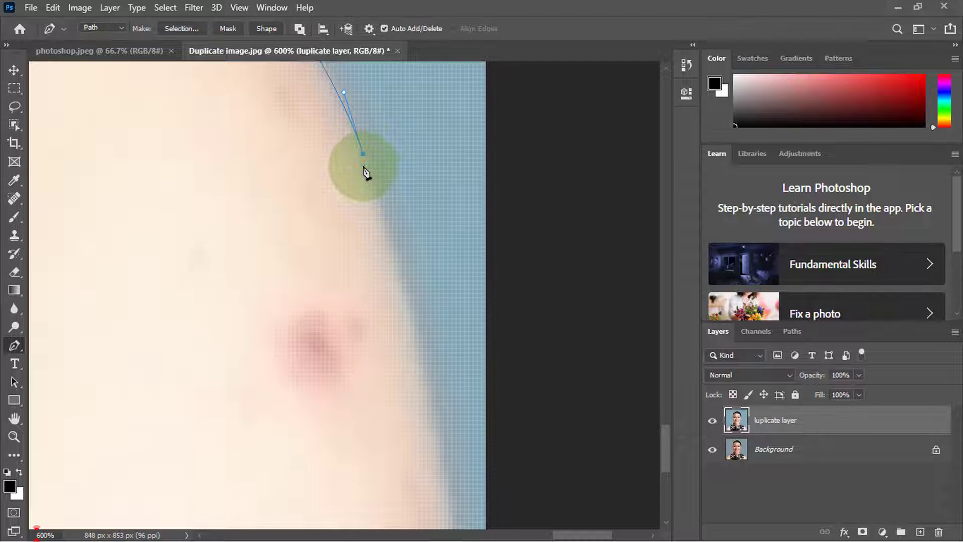
{"action": "left_click_drag", "start_coordinate": [423, 284], "coordinate": [439, 367]}
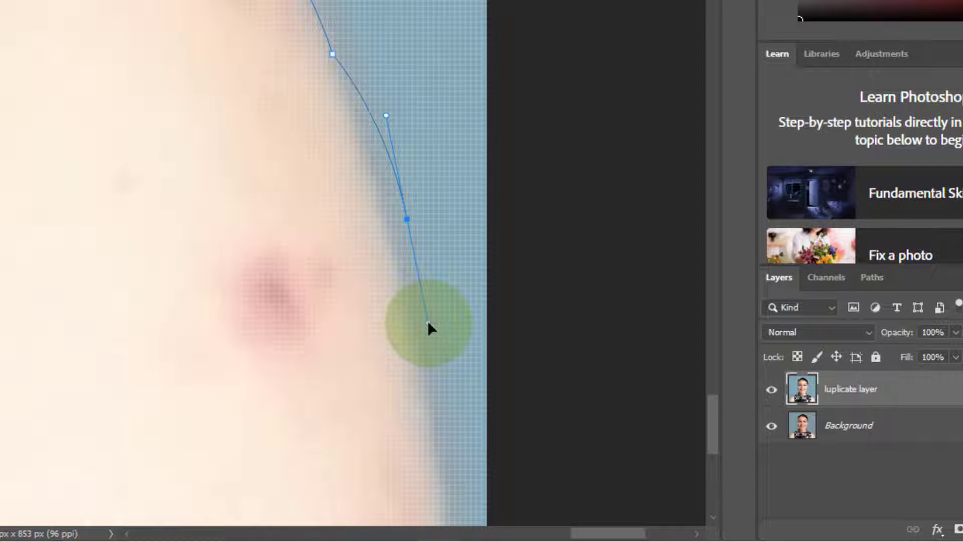
{"action": "mouse_move", "coordinate": [427, 321]}
{"action": "left_mouse_down"}
{"action": "mouse_move", "coordinate": [369, 325]}
{"action": "mouse_move", "coordinate": [423, 306]}
{"action": "mouse_move", "coordinate": [377, 327]}
{"action": "mouse_move", "coordinate": [409, 324]}
{"action": "mouse_move", "coordinate": [402, 265]}
{"action": "mouse_move", "coordinate": [408, 333]}
{"action": "mouse_move", "coordinate": [423, 321]}
{"action": "mouse_move", "coordinate": [411, 332]}
{"action": "left_mouse_up"}
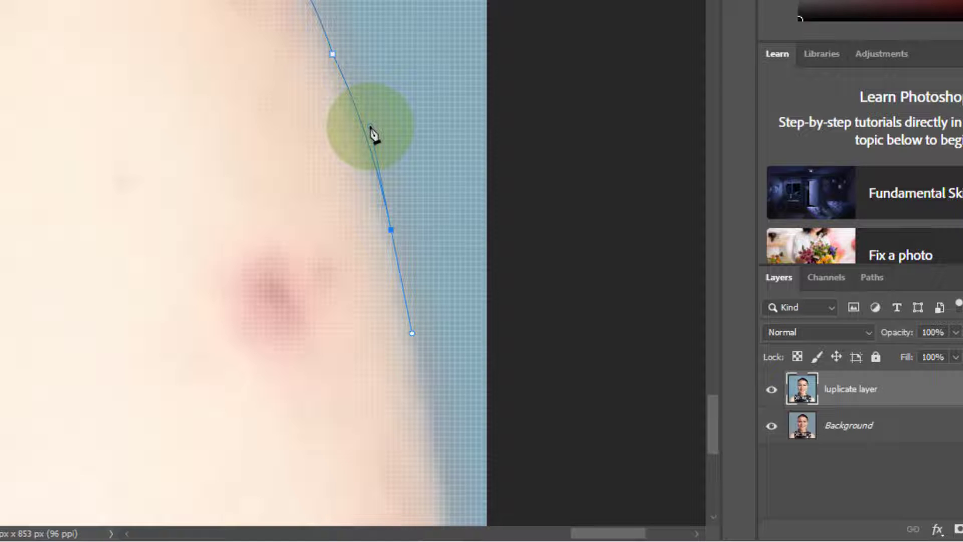
{"action": "mouse_move", "coordinate": [371, 127]}
{"action": "left_mouse_down"}
{"action": "mouse_move", "coordinate": [419, 122]}
{"action": "mouse_move", "coordinate": [365, 142]}
{"action": "left_mouse_up"}
Add a curved anchor point on the arm's edge below the blemish, remove its outgoing handle and fit the curve to the skin.
{"action": "scroll", "coordinate": [386, 176], "scroll_direction": "down", "scroll_amount": 3}
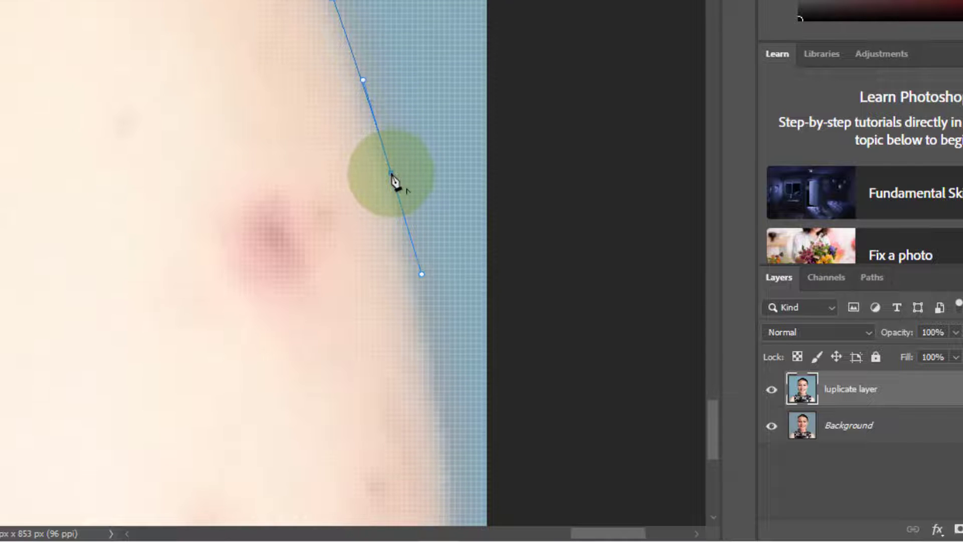
{"action": "scroll", "coordinate": [397, 183], "scroll_direction": "down", "scroll_amount": 3}
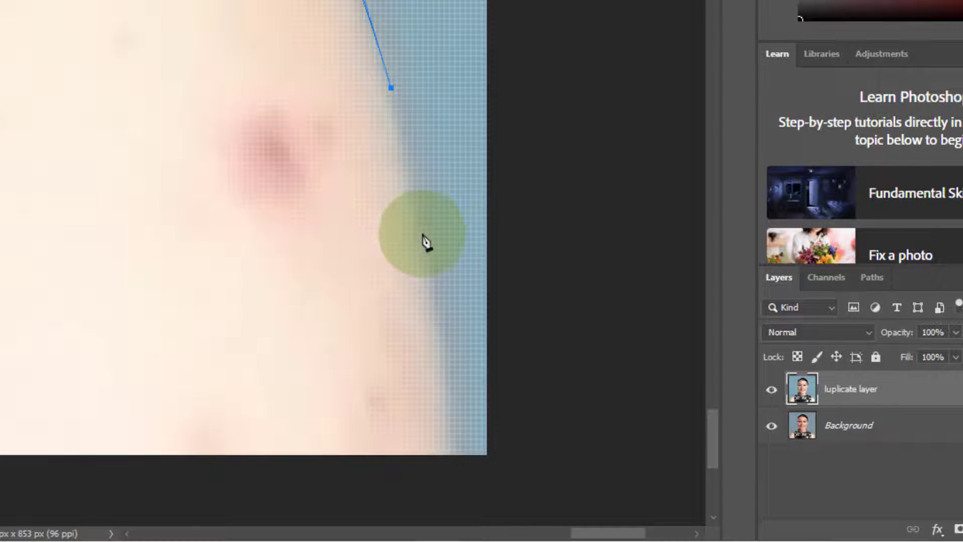
{"action": "left_click_drag", "start_coordinate": [423, 232], "coordinate": [415, 316]}
{"action": "left_click", "coordinate": [424, 232]}
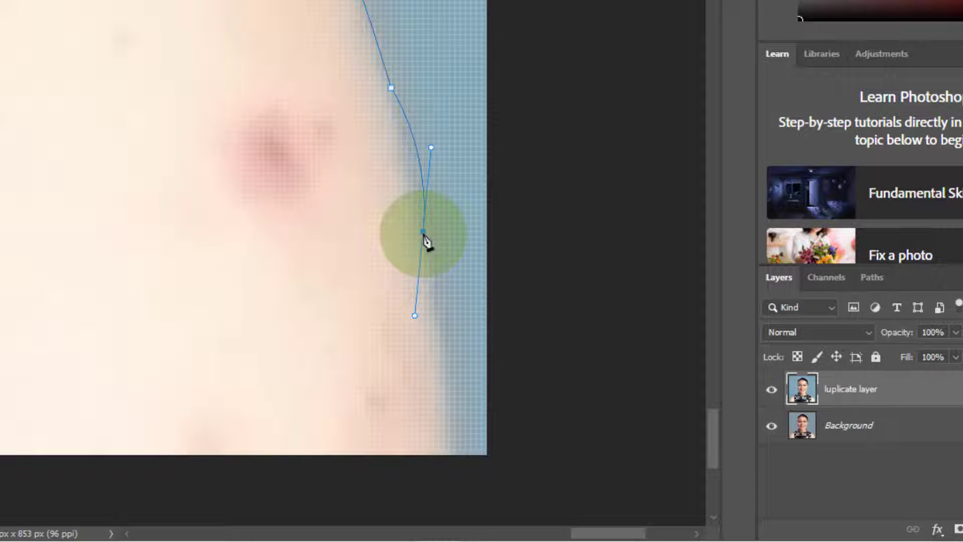
{"action": "left_click", "coordinate": [423, 232], "text": "alt"}
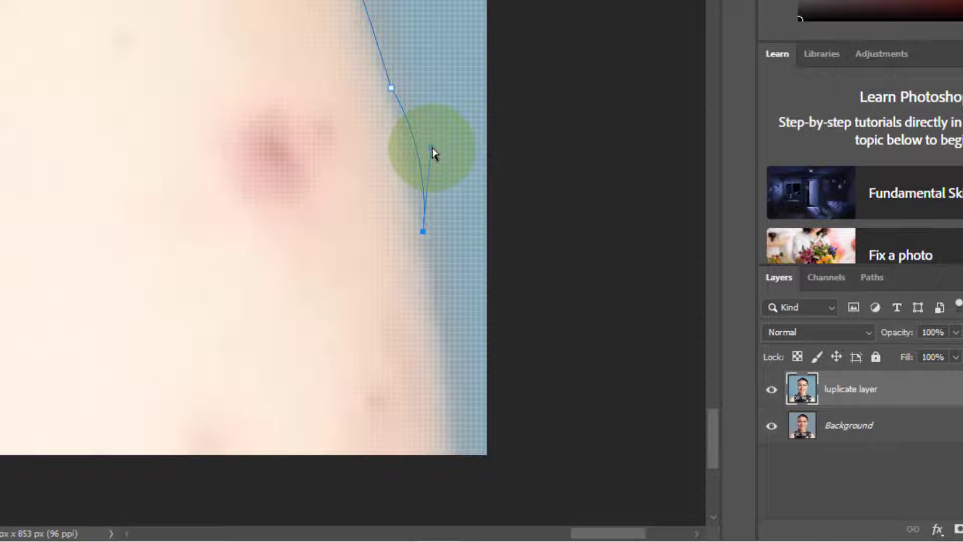
{"action": "left_click_drag", "start_coordinate": [432, 149], "coordinate": [408, 146]}
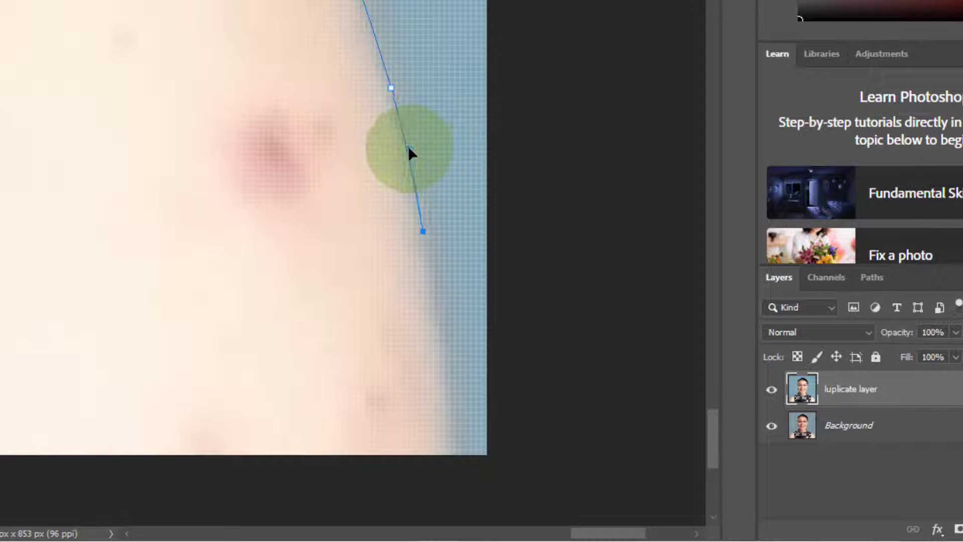
Trace the last stretch of the arm's outer edge with a curved anchor point and end the path at the photo's lower border.
{"action": "scroll", "coordinate": [414, 155], "scroll_direction": "down", "scroll_amount": 3}
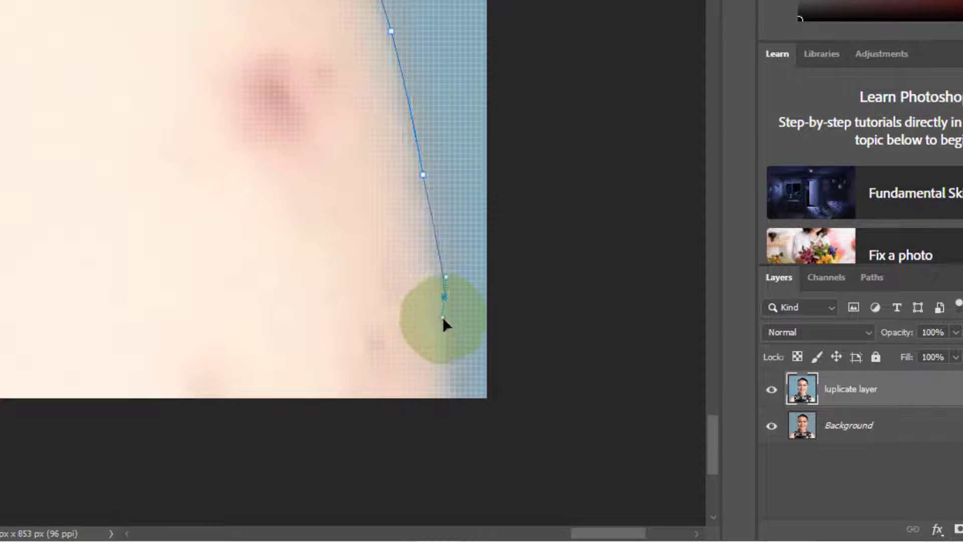
{"action": "left_click_drag", "start_coordinate": [476, 280], "coordinate": [477, 321]}
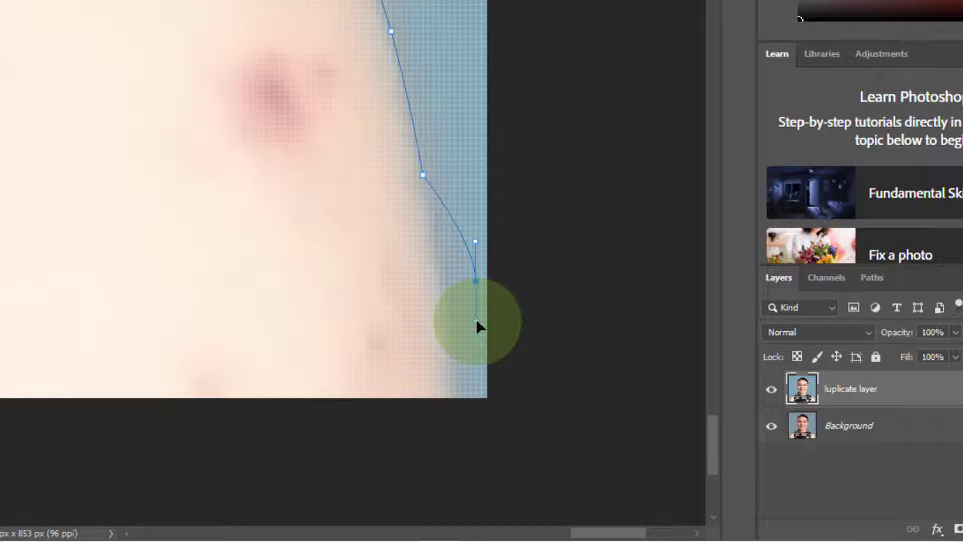
{"action": "left_click_drag", "start_coordinate": [477, 321], "coordinate": [443, 331]}
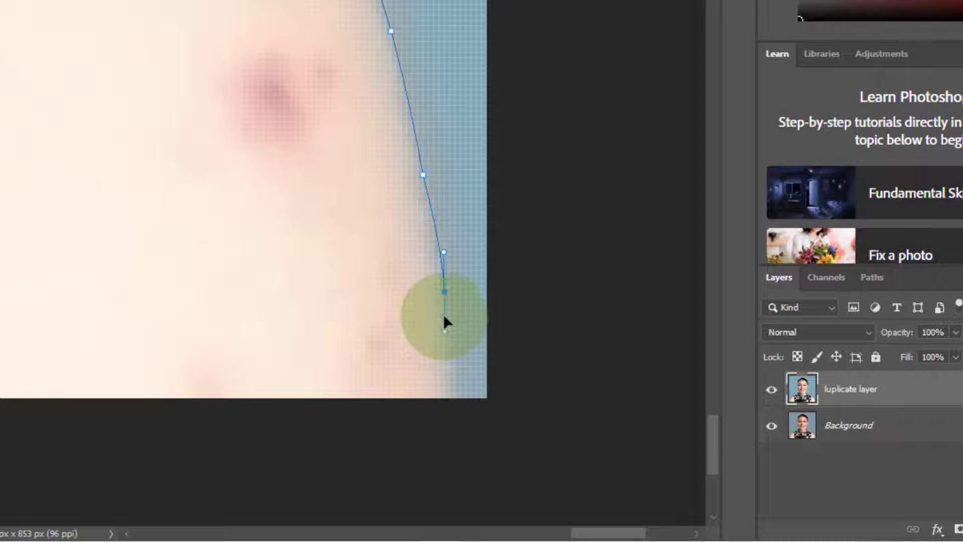
{"action": "mouse_move", "coordinate": [443, 252]}
{"action": "left_mouse_down"}
{"action": "mouse_move", "coordinate": [430, 255]}
{"action": "mouse_move", "coordinate": [445, 252]}
{"action": "mouse_move", "coordinate": [438, 266]}
{"action": "mouse_move", "coordinate": [436, 246]}
{"action": "left_mouse_up"}
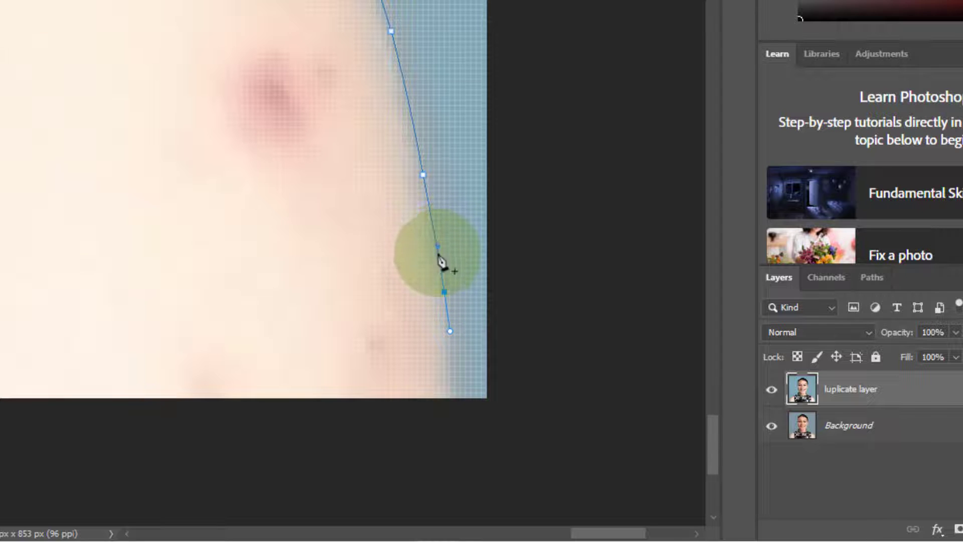
{"action": "scroll", "coordinate": [439, 259], "scroll_direction": "down", "scroll_amount": 1}
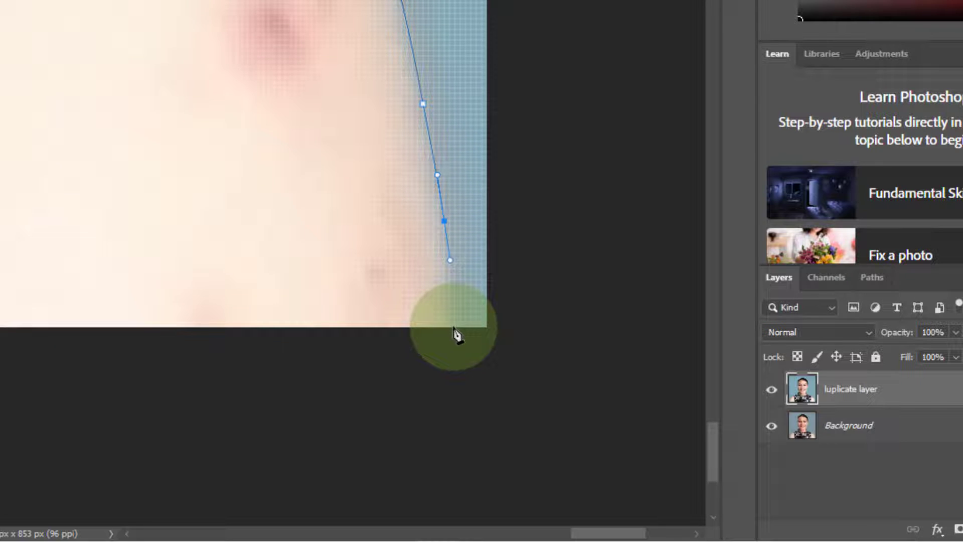
{"action": "left_click", "coordinate": [455, 328]}
Close the path at its starting point with a straight segment along the photo's lower border.
{"action": "scroll", "coordinate": [504, 339], "scroll_direction": "up", "scroll_amount": 1}
{"action": "scroll", "coordinate": [506, 339], "scroll_direction": "down", "scroll_amount": 1}
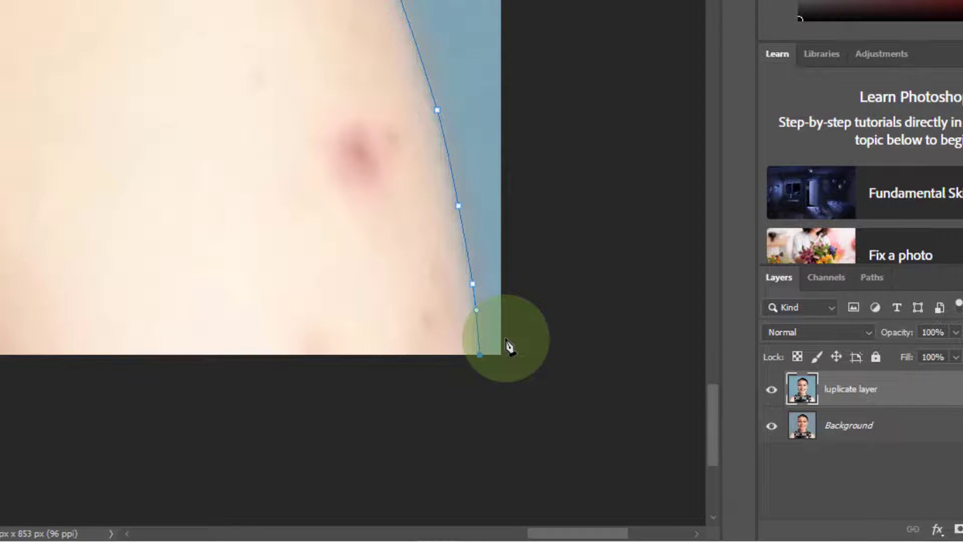
{"action": "scroll", "coordinate": [509, 346], "scroll_direction": "up", "scroll_amount": 1}
{"action": "scroll", "coordinate": [509, 345], "scroll_direction": "down", "scroll_amount": 1}
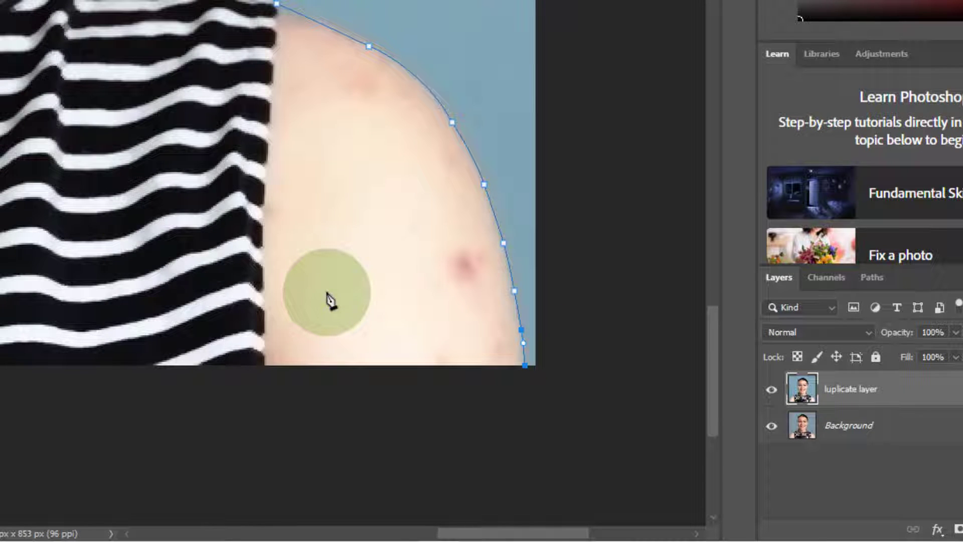
{"action": "scroll", "coordinate": [536, 357], "scroll_direction": "down", "scroll_amount": 2}
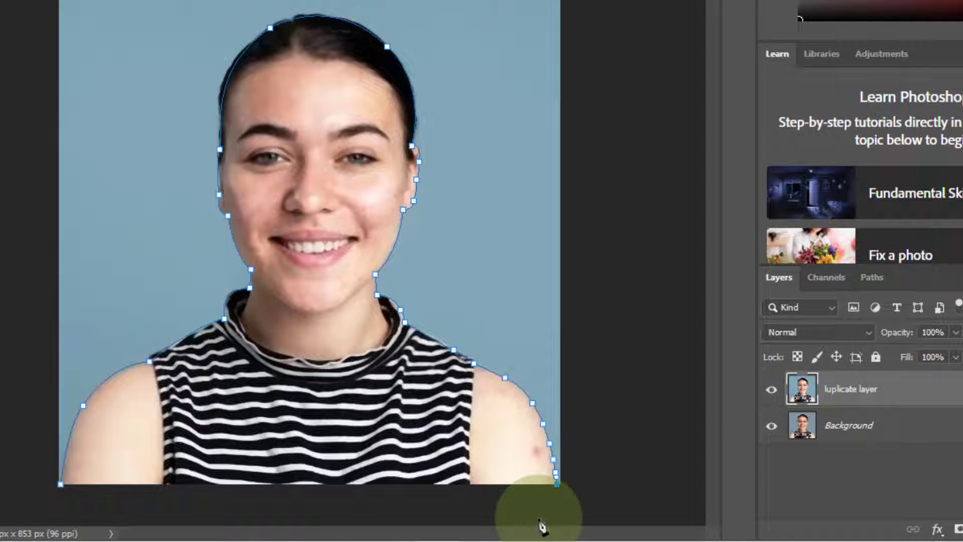
{"action": "scroll", "coordinate": [542, 526], "scroll_direction": "up", "scroll_amount": 2}
{"action": "scroll", "coordinate": [542, 526], "scroll_direction": "down", "scroll_amount": 2}
{"action": "left_click", "coordinate": [60, 487]}
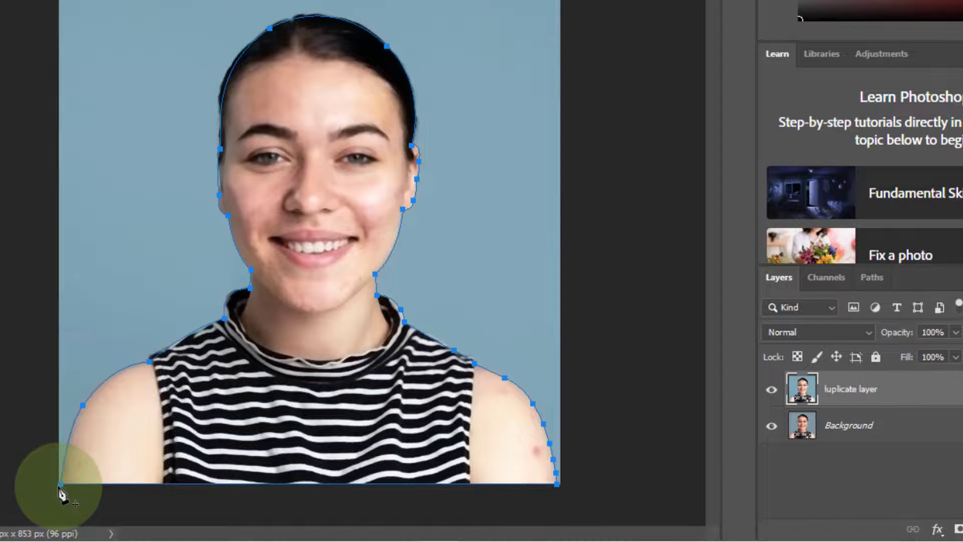
Undo the trial anchor points placed around the photo and close the outline through a point just below the lower border.
{"action": "left_click", "coordinate": [646, 296]}
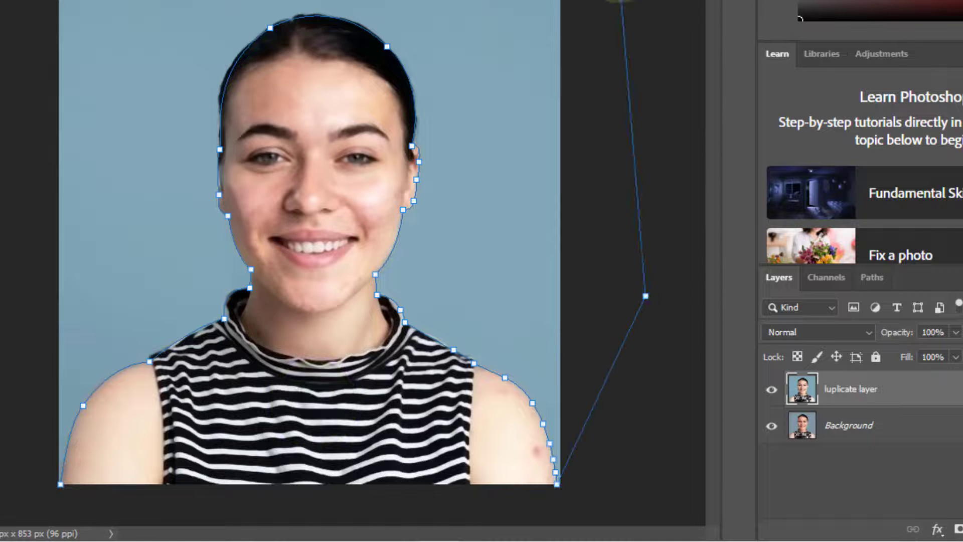
{"action": "left_click", "coordinate": [16, 508]}
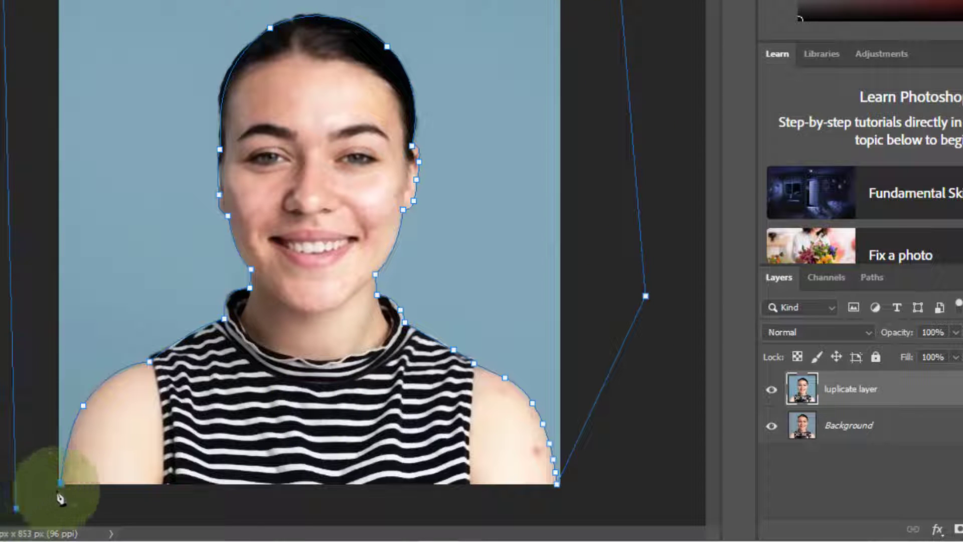
{"action": "key", "text": "ctrl+z"}
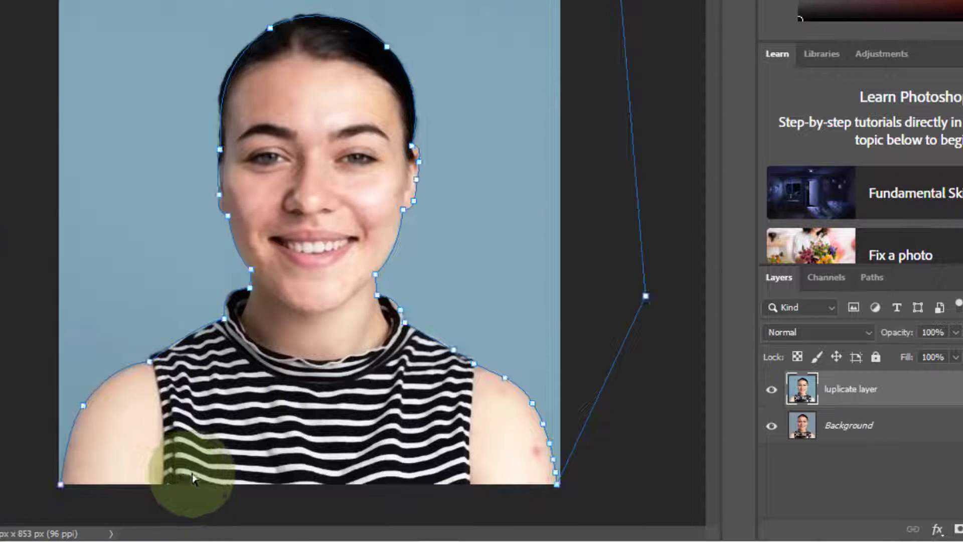
{"action": "key", "text": "ctrl+z"}
{"action": "key", "text": "ctrl+z"}
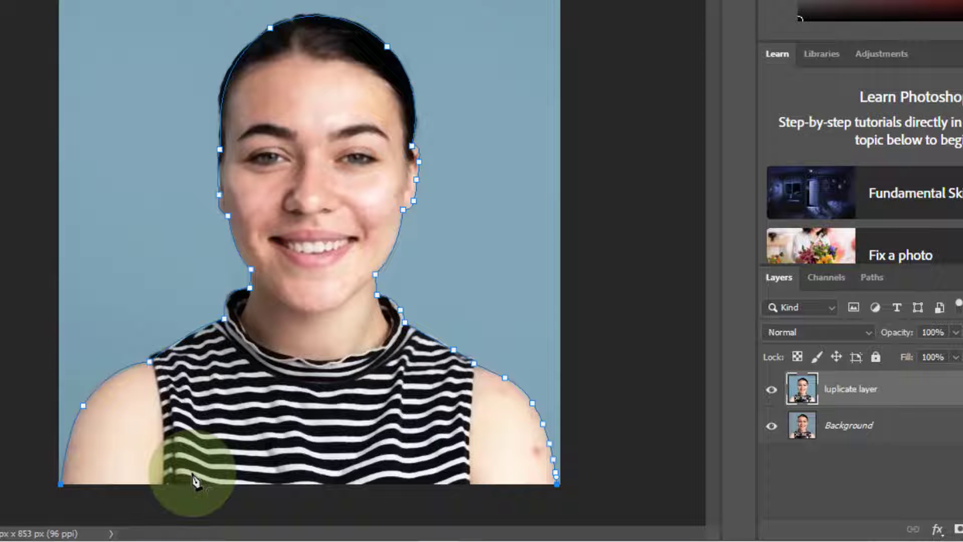
{"action": "left_click", "coordinate": [146, 511]}
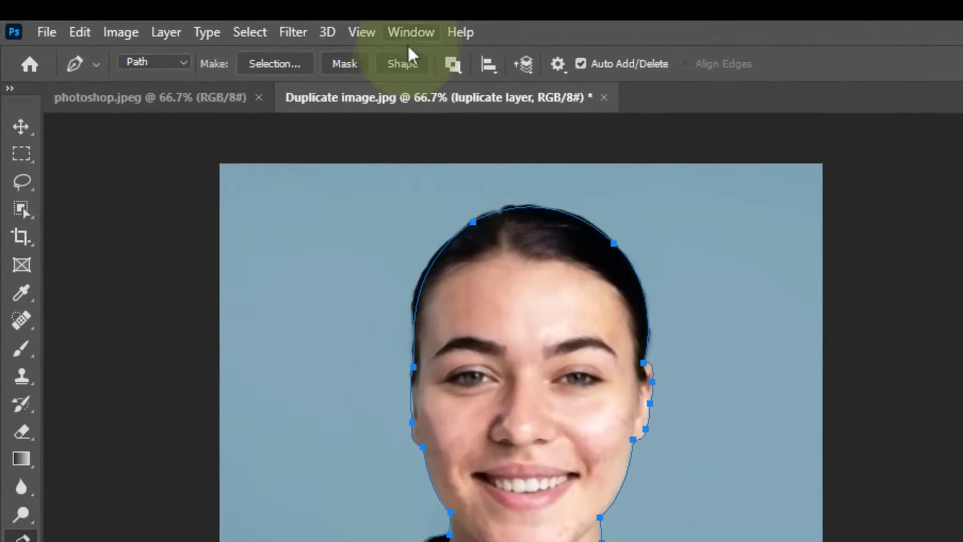
Display the document's list of paths.
{"action": "left_click", "coordinate": [282, 26]}
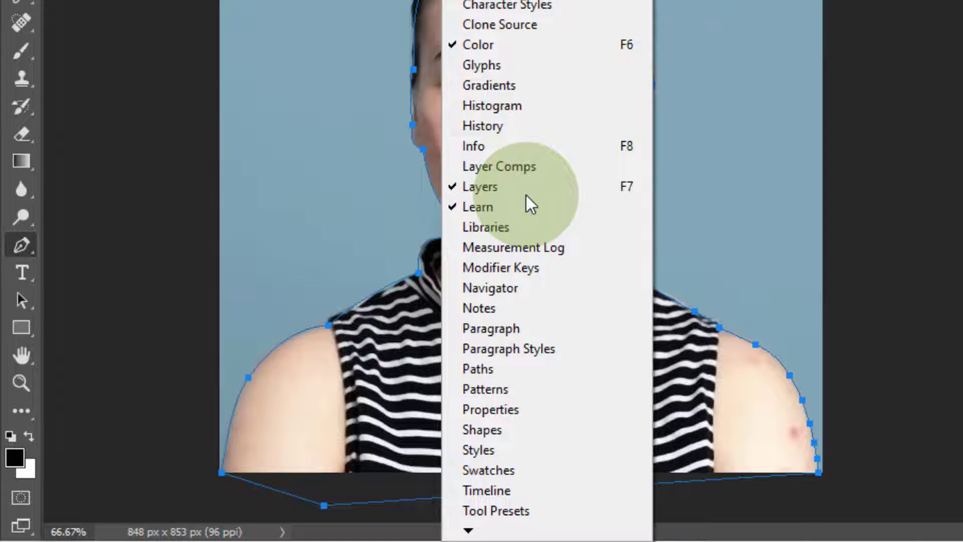
{"action": "left_click", "coordinate": [481, 376]}
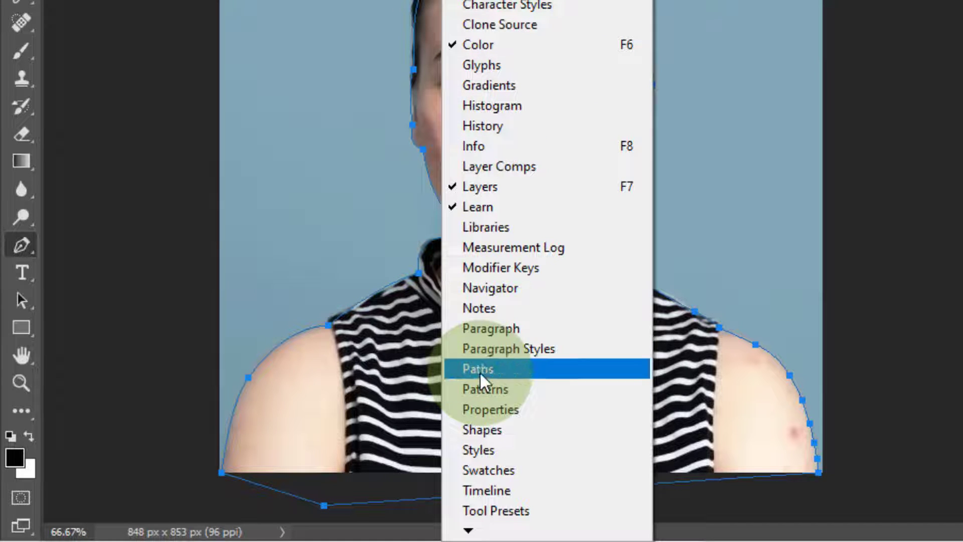
{"action": "left_click", "coordinate": [480, 370]}
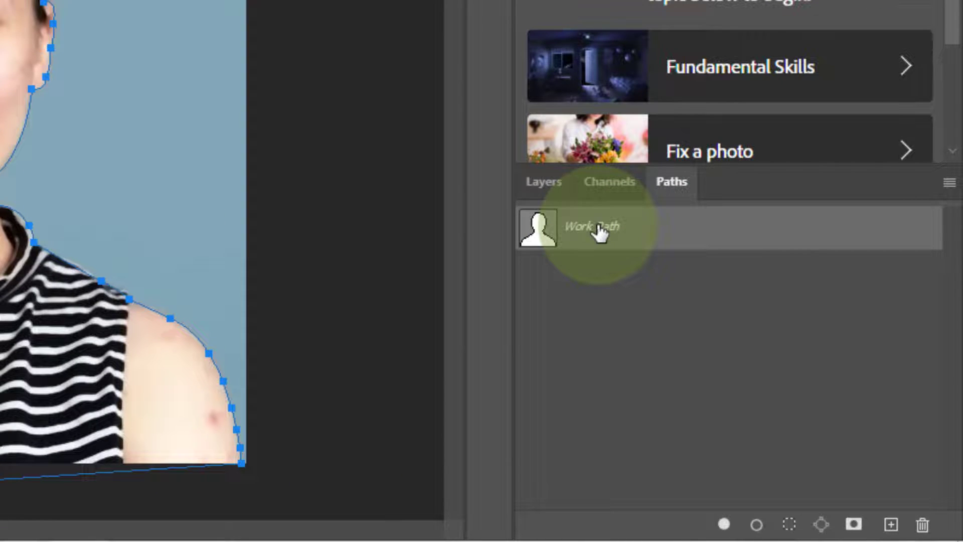
Save the work path under the name FM.
{"action": "double_click", "coordinate": [599, 231]}
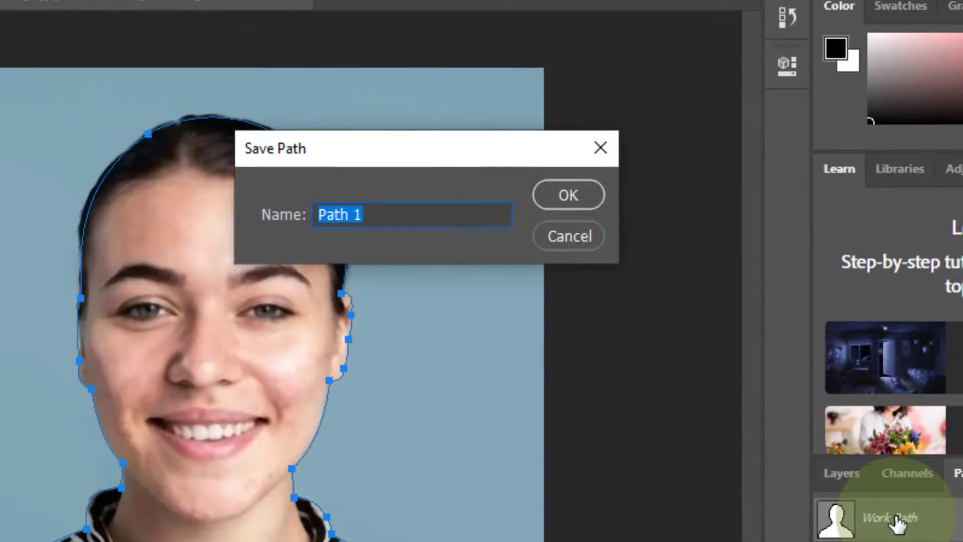
{"action": "type", "text": "FM"}
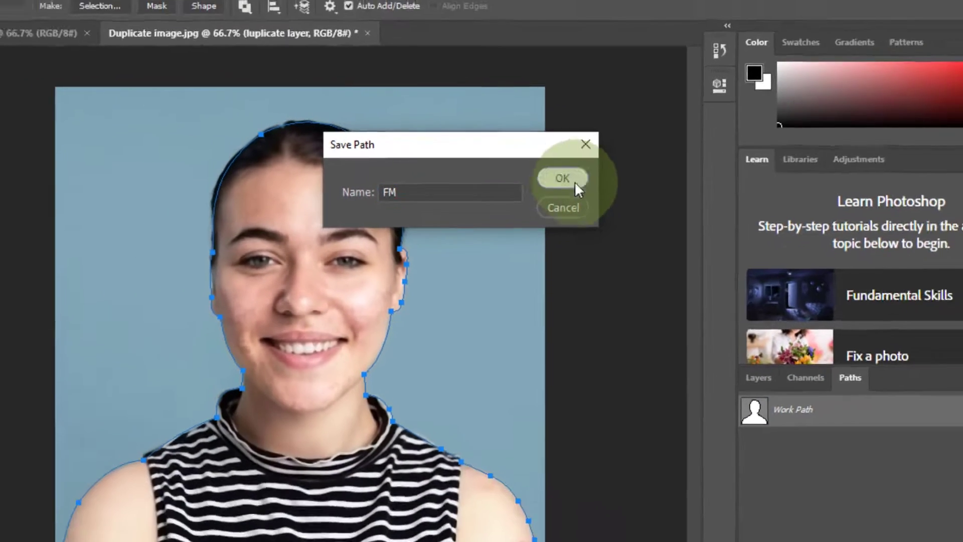
{"action": "left_click", "coordinate": [574, 183]}
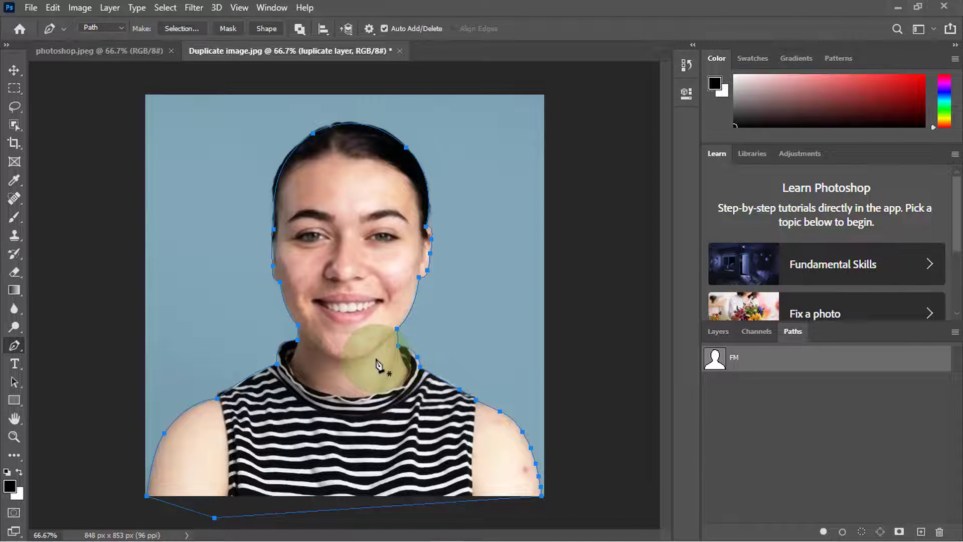
Undo the saving of the path and the closing of the outline below the photo.
{"action": "key", "text": "ctrl+z"}
{"action": "key", "text": "ctrl+z"}
{"action": "key", "text": "ctrl+z"}
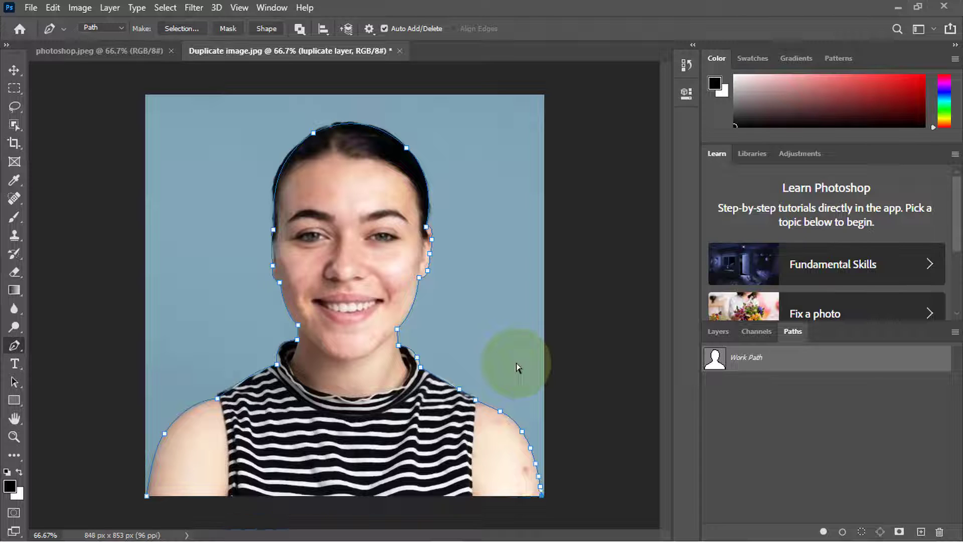
Continue the path with straight segments outside the photo, up along its right side and across above its upper border.
{"action": "left_click", "coordinate": [611, 432]}
{"action": "left_click", "coordinate": [591, 219]}
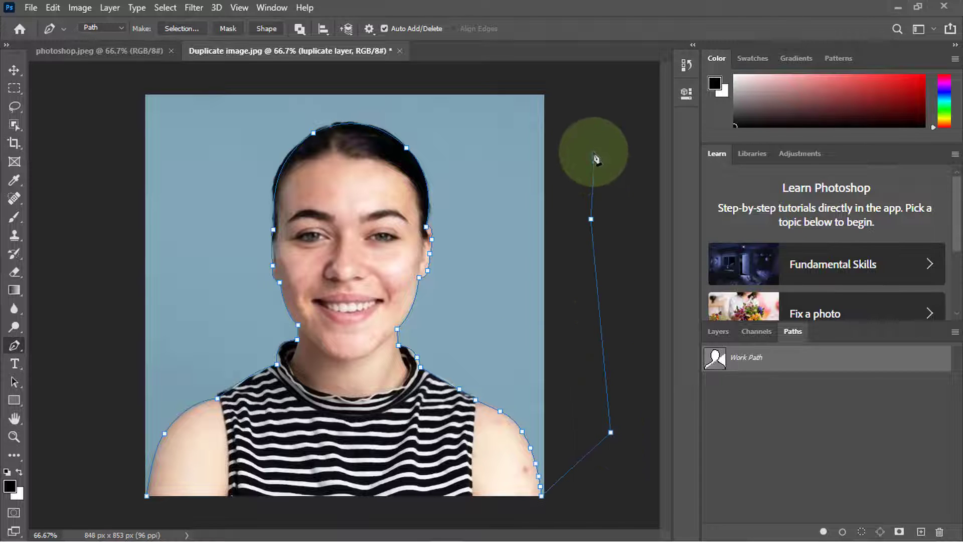
{"action": "left_click", "coordinate": [595, 161]}
{"action": "left_click", "coordinate": [586, 81]}
{"action": "left_click", "coordinate": [515, 74]}
{"action": "left_click", "coordinate": [293, 73]}
{"action": "left_click", "coordinate": [162, 80]}
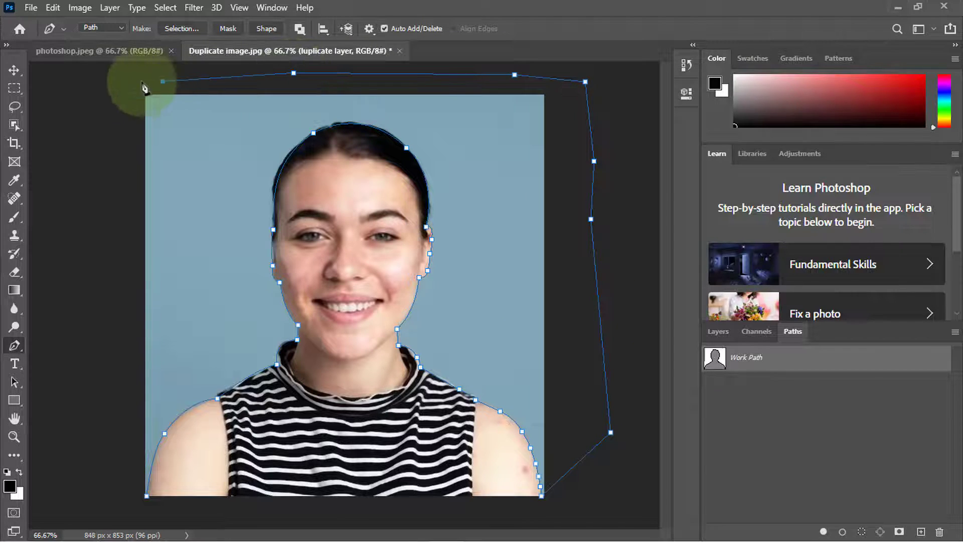
Run the path down outside the photo's left side and close it at the starting point on the arm's lower corner.
{"action": "left_click", "coordinate": [107, 82]}
{"action": "left_click", "coordinate": [114, 215]}
{"action": "left_click", "coordinate": [107, 367]}
{"action": "left_click", "coordinate": [107, 388]}
{"action": "left_click", "coordinate": [108, 496]}
{"action": "left_click", "coordinate": [147, 496]}
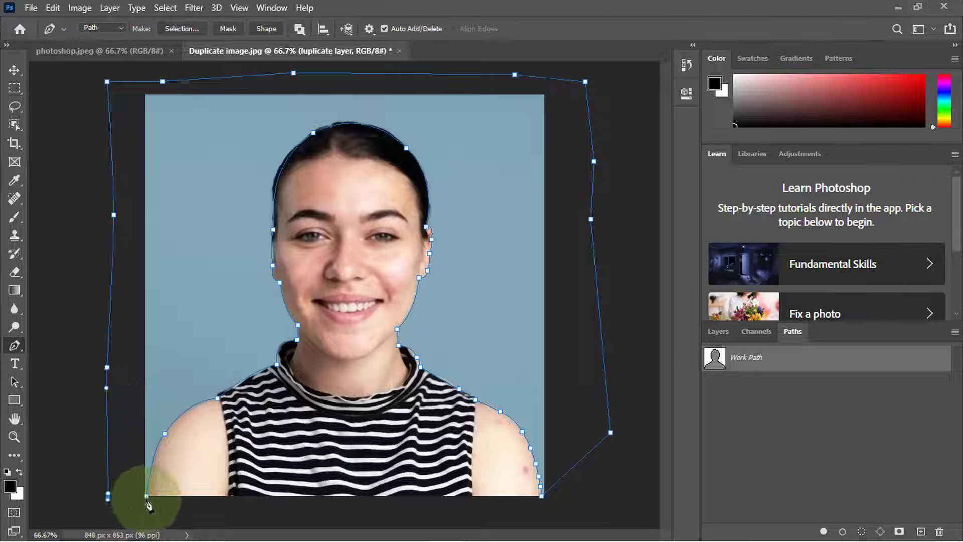
Make a new selection with a 0-pixel feather from the closed outline and invert it to select the background.
{"action": "left_click", "coordinate": [147, 495]}
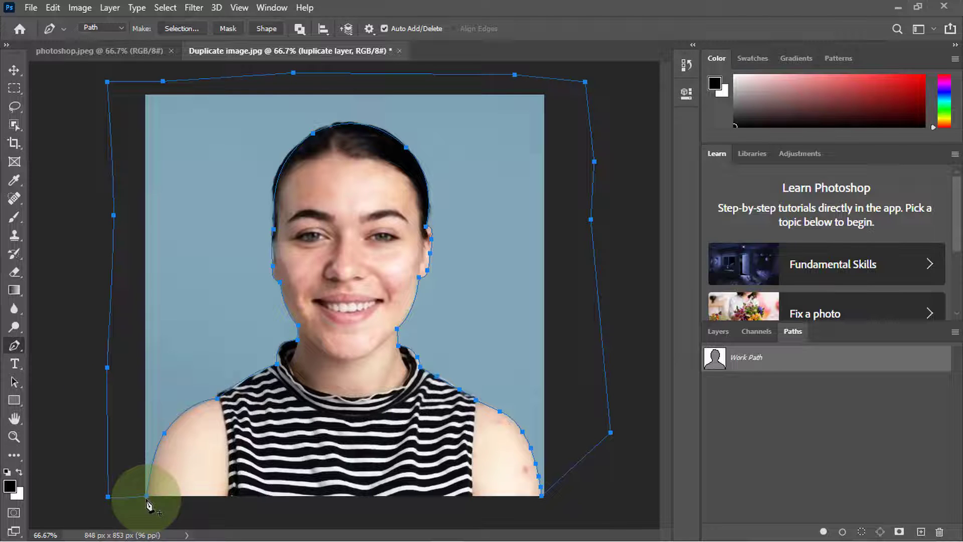
{"action": "left_click", "coordinate": [719, 332]}
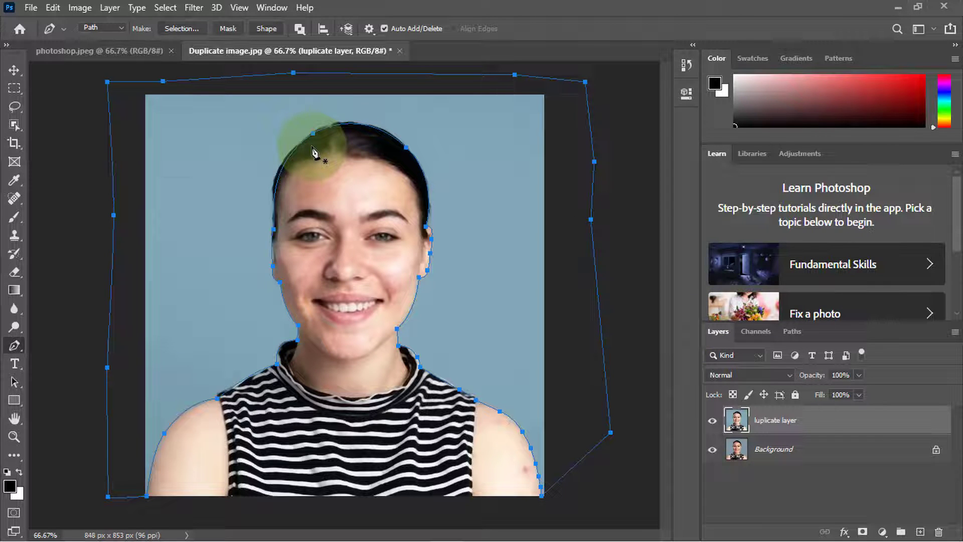
{"action": "right_click", "coordinate": [355, 227]}
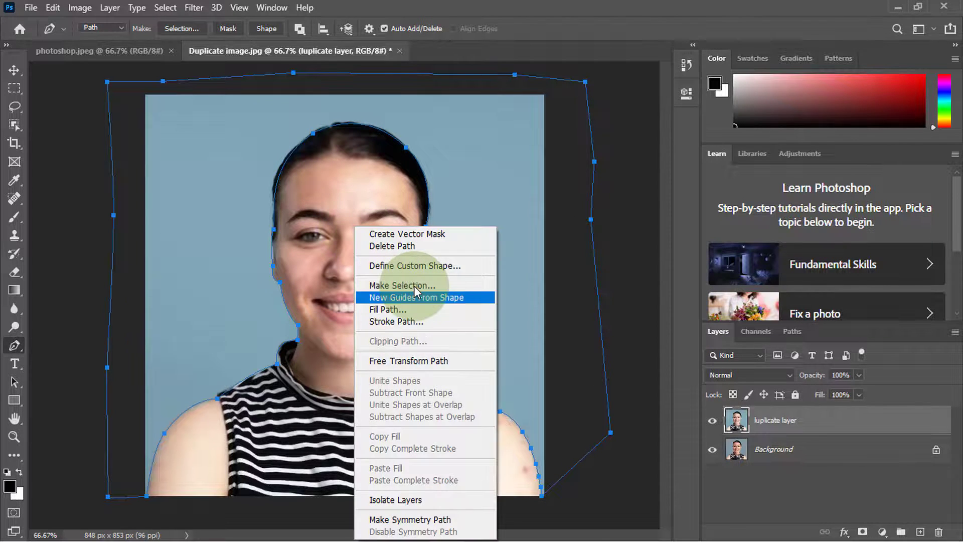
{"action": "left_click", "coordinate": [415, 286]}
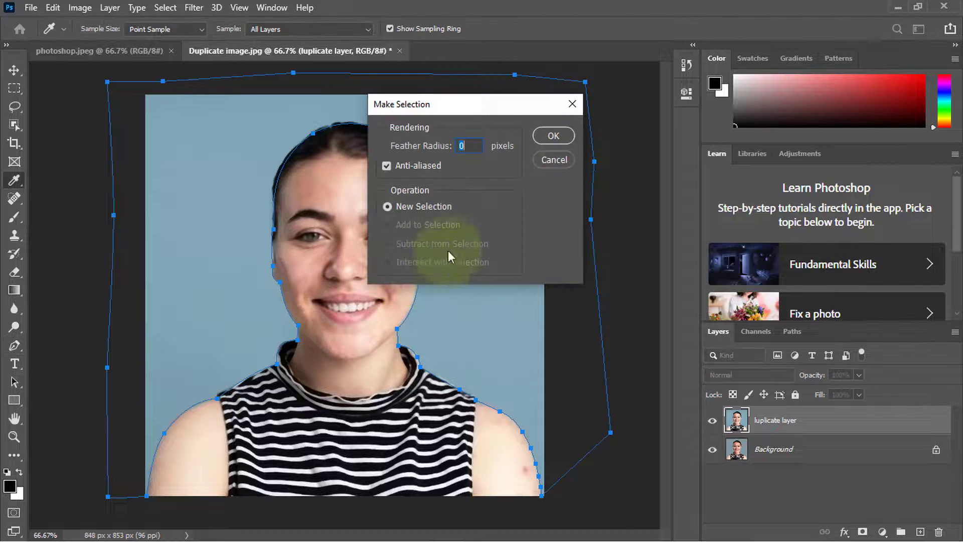
{"action": "left_click", "coordinate": [554, 136]}
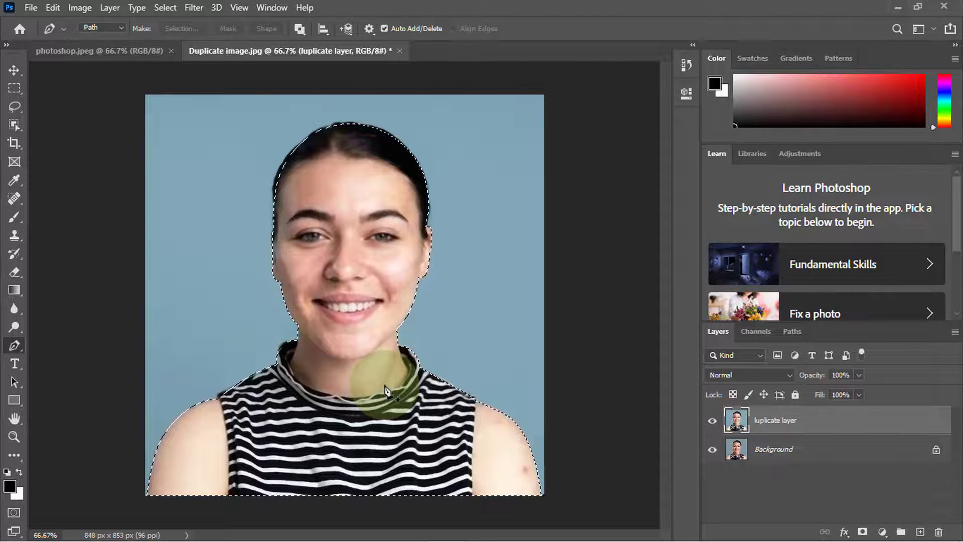
{"action": "key", "text": "ctrl+shift+i"}
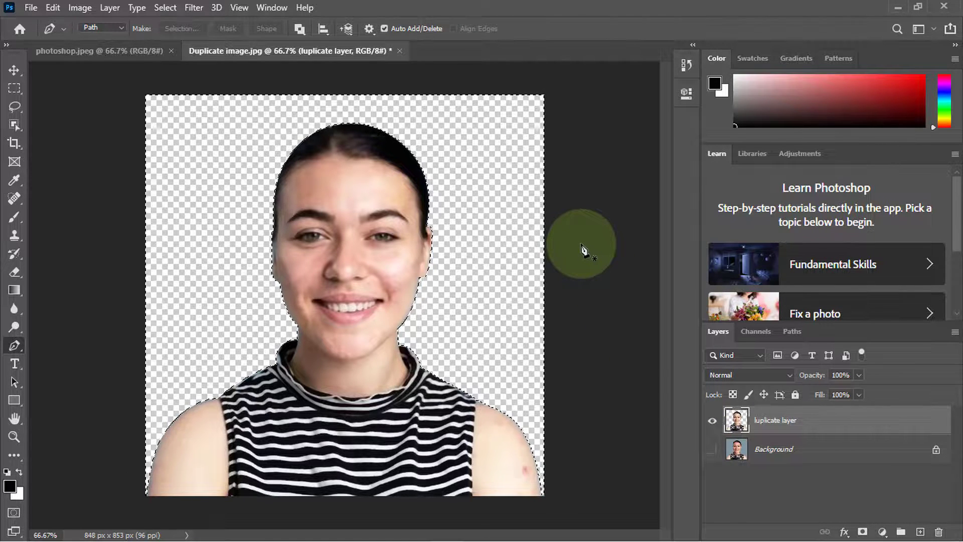
Undo the background removal and selection, back through all path segments drawn outside the photo.
{"action": "key", "text": "ctrl+z"}
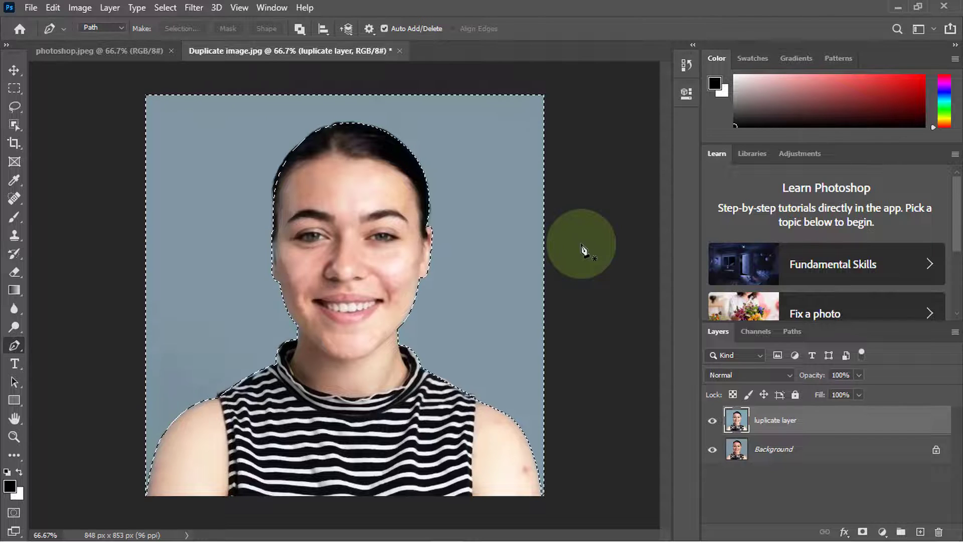
{"action": "key", "text": "ctrl+z"}
{"action": "key", "text": "ctrl+z"}
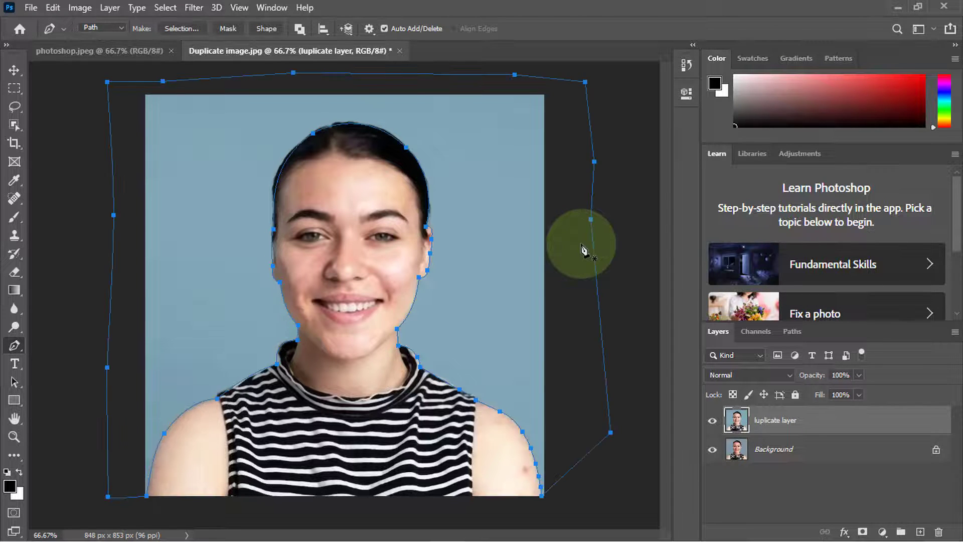
{"action": "key", "text": "ctrl+z"}
{"action": "key", "text": "ctrl+z"}
{"action": "key", "text": "ctrl+z"}
{"action": "key", "text": "ctrl+z"}
{"action": "key", "text": "ctrl+z"}
{"action": "key", "text": "ctrl+z"}
{"action": "key", "text": "ctrl+z"}
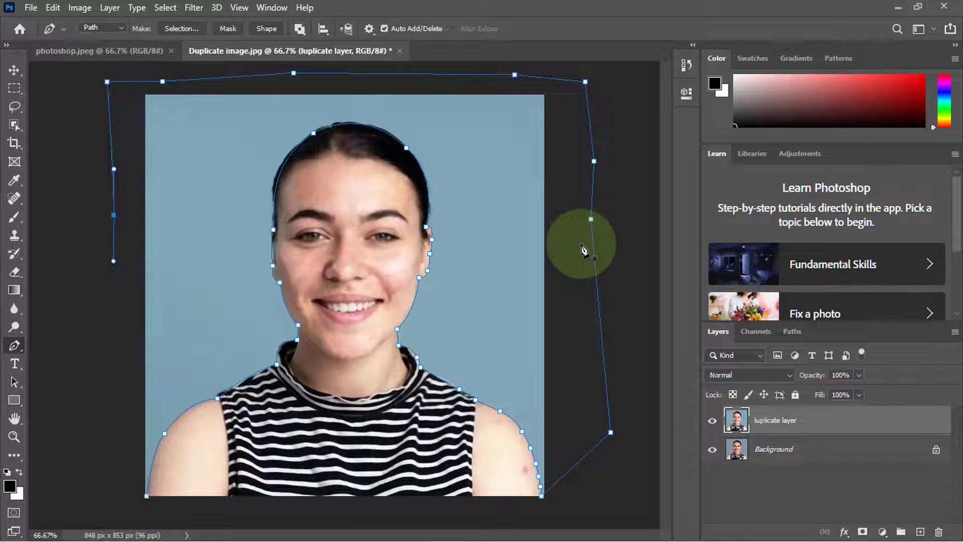
{"action": "key", "text": "ctrl+z"}
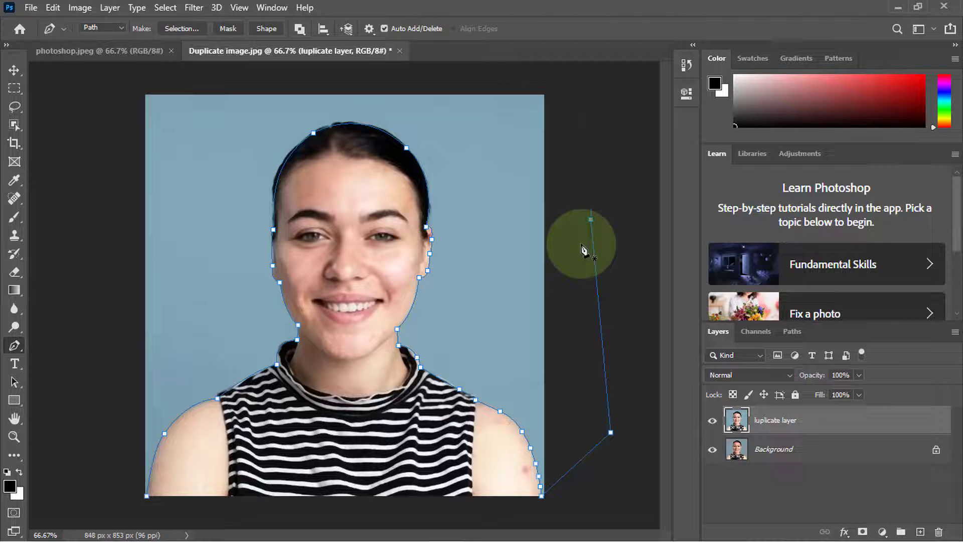
{"action": "key", "text": "ctrl+z"}
{"action": "key", "text": "ctrl+z"}
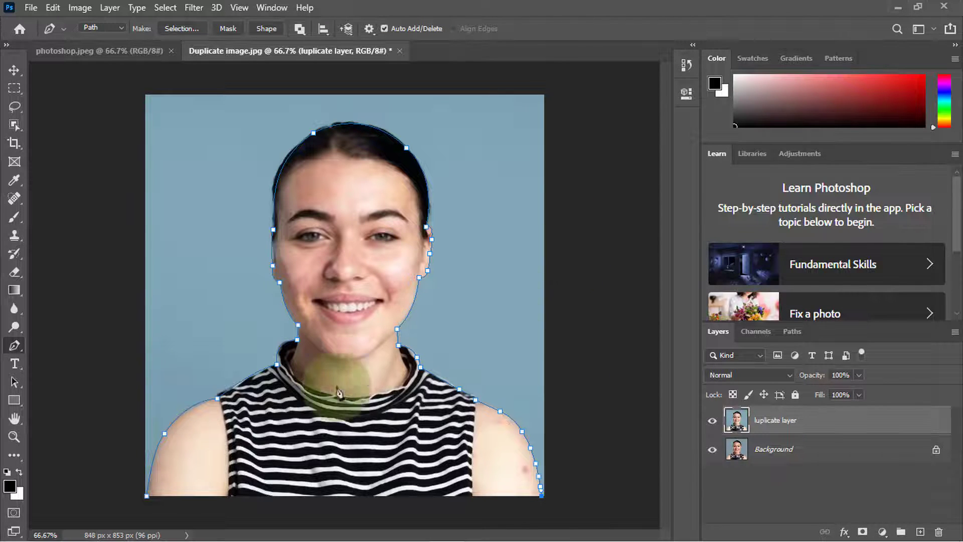
Close the woman's outline with a straight segment along the photo's lower edge to the starting point at the arm.
{"action": "left_click", "coordinate": [147, 497]}
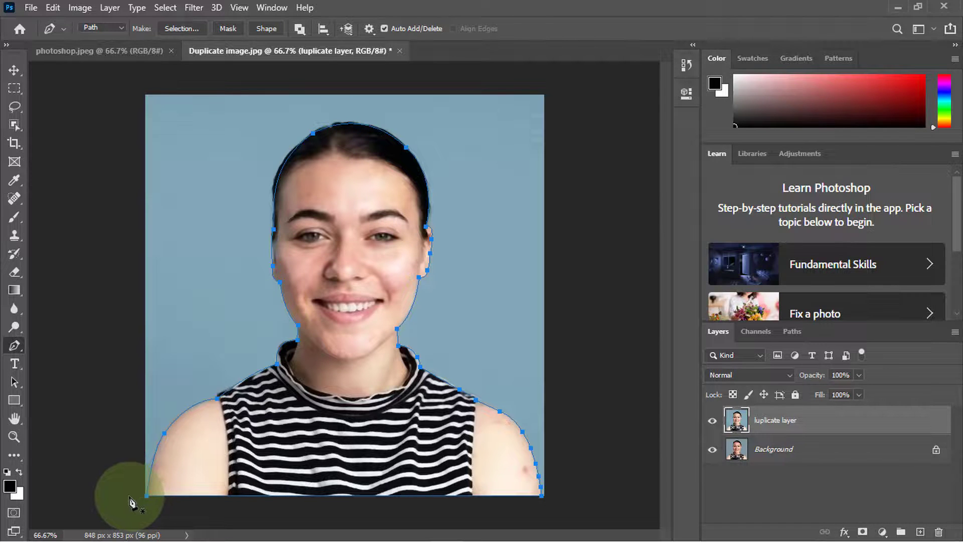
{"action": "scroll", "coordinate": [131, 502], "scroll_direction": "up", "scroll_amount": 5}
{"action": "scroll", "coordinate": [132, 502], "scroll_direction": "down", "scroll_amount": 1}
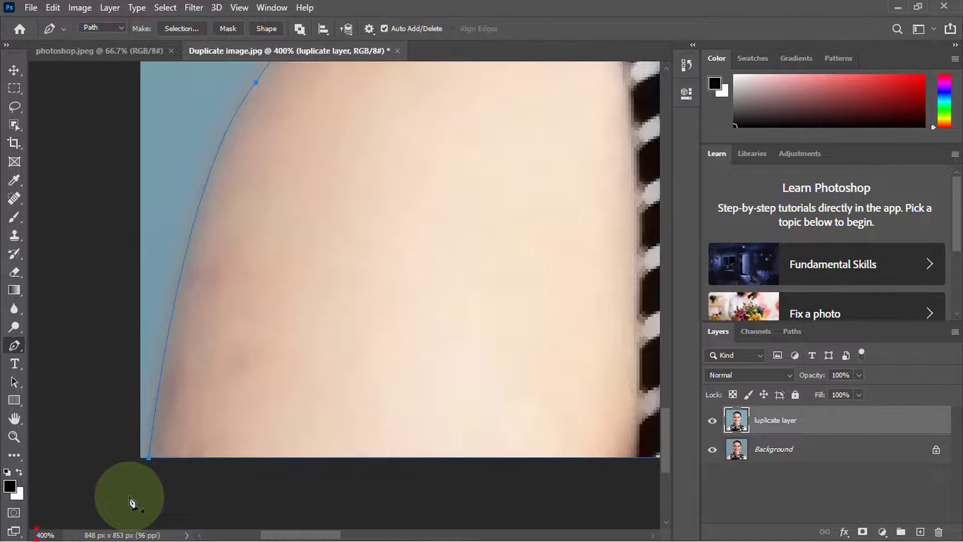
{"action": "scroll", "coordinate": [131, 502], "scroll_direction": "down", "scroll_amount": 4}
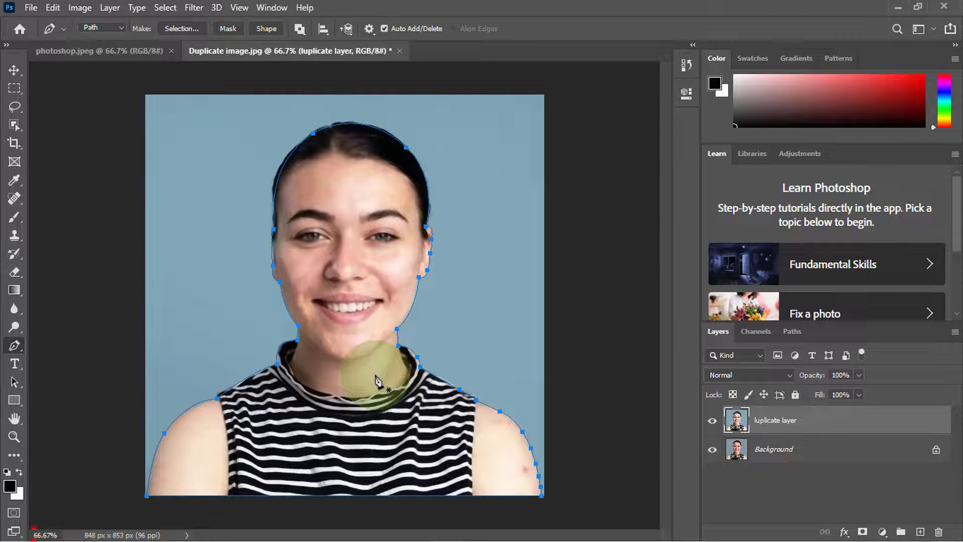
Convert the closed outline into a selection of the woman and hide the Background layer.
{"action": "key", "text": "ctrl+Return"}
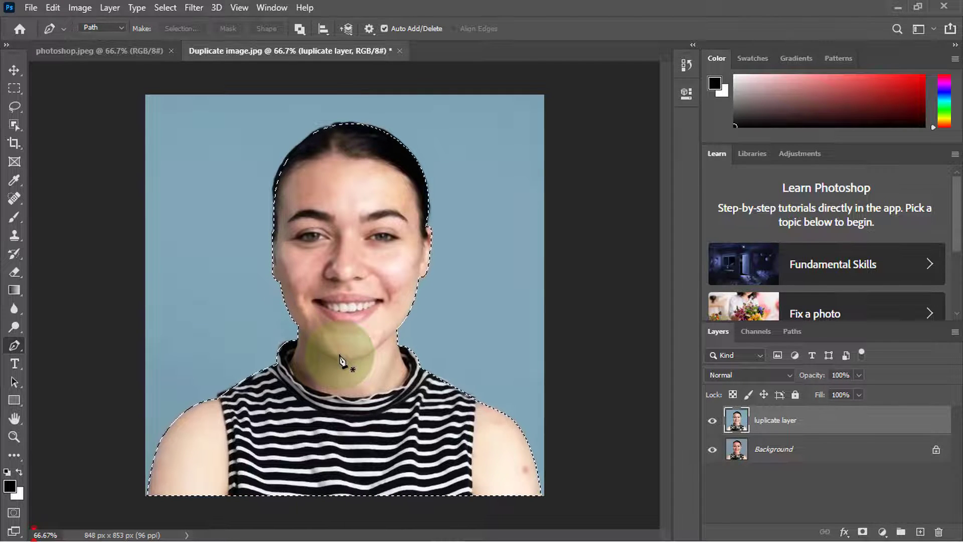
{"action": "left_click", "coordinate": [713, 449]}
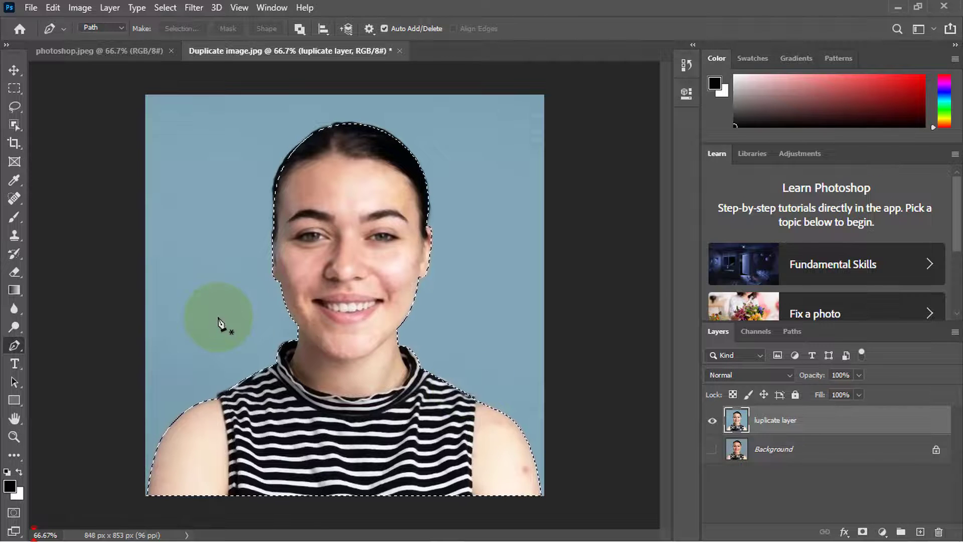
{"action": "key", "text": "Delete"}
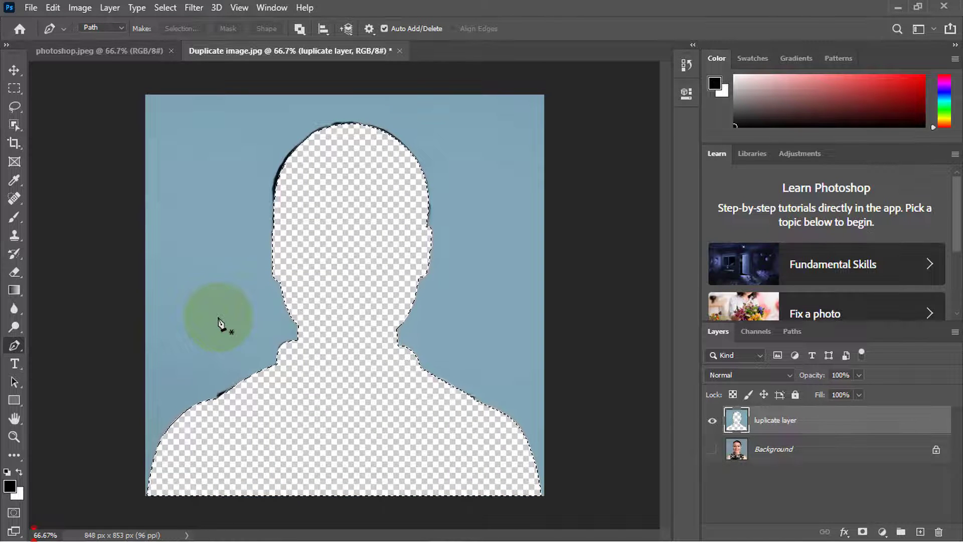
{"action": "key", "text": "ctrl+z"}
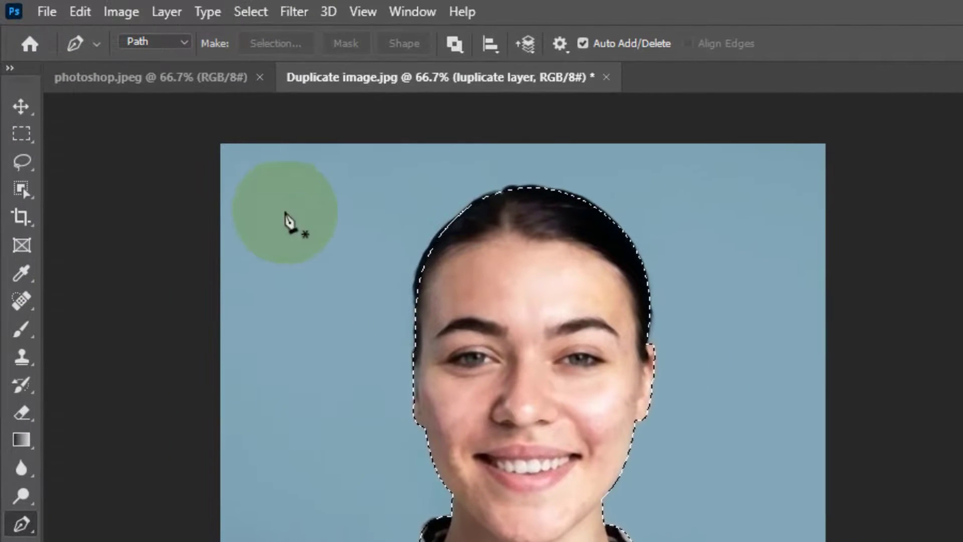
Invert the selection, delete the blue backdrop from the duplicate layer and clear the selection.
{"action": "left_click", "coordinate": [251, 11]}
{"action": "key", "text": "Down"}
{"action": "key", "text": "Down"}
{"action": "key", "text": "Down"}
{"action": "key", "text": "Down"}
{"action": "key", "text": "Down"}
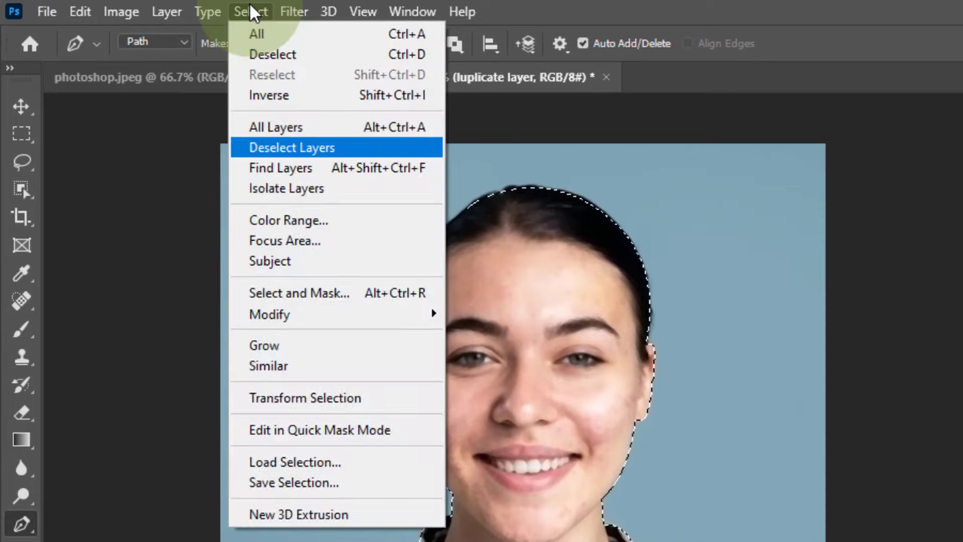
{"action": "key", "text": "Down"}
{"action": "key", "text": "Down"}
{"action": "key", "text": "Down"}
{"action": "key", "text": "Down"}
{"action": "key", "text": "Down"}
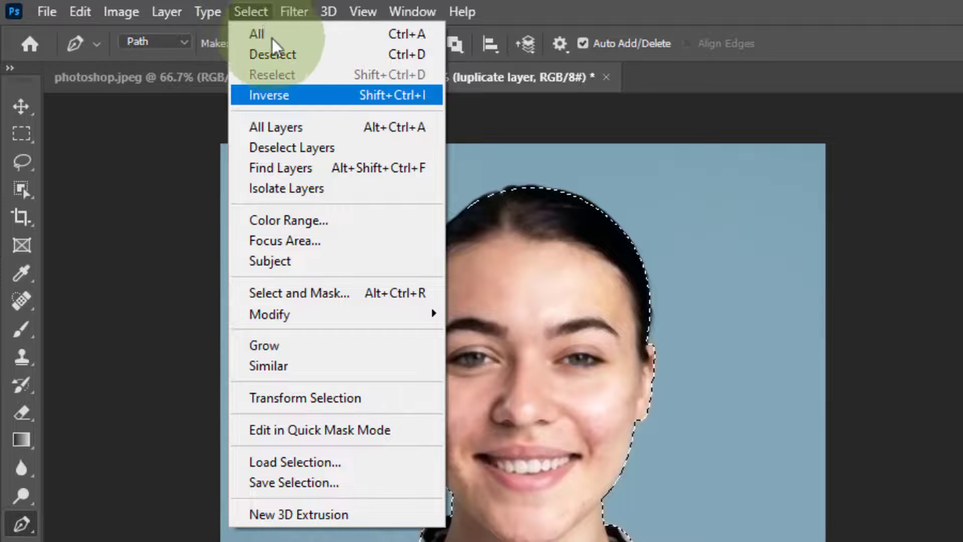
{"action": "left_click", "coordinate": [310, 96]}
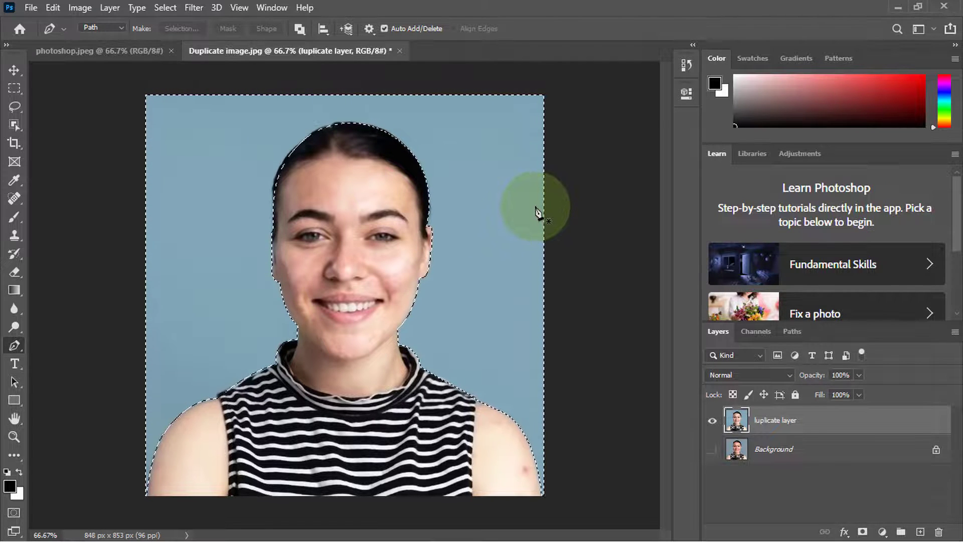
{"action": "key", "text": "Delete"}
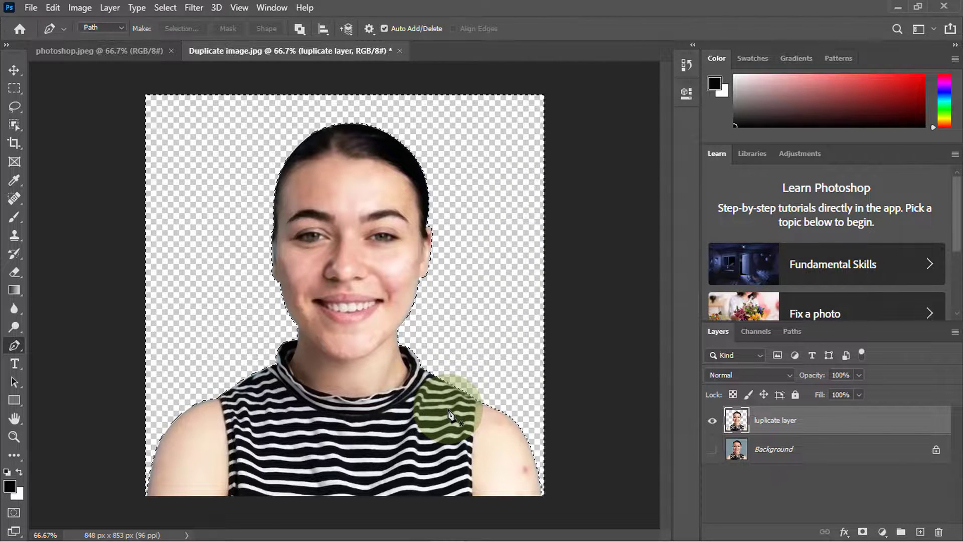
{"action": "key", "text": "ctrl+d"}
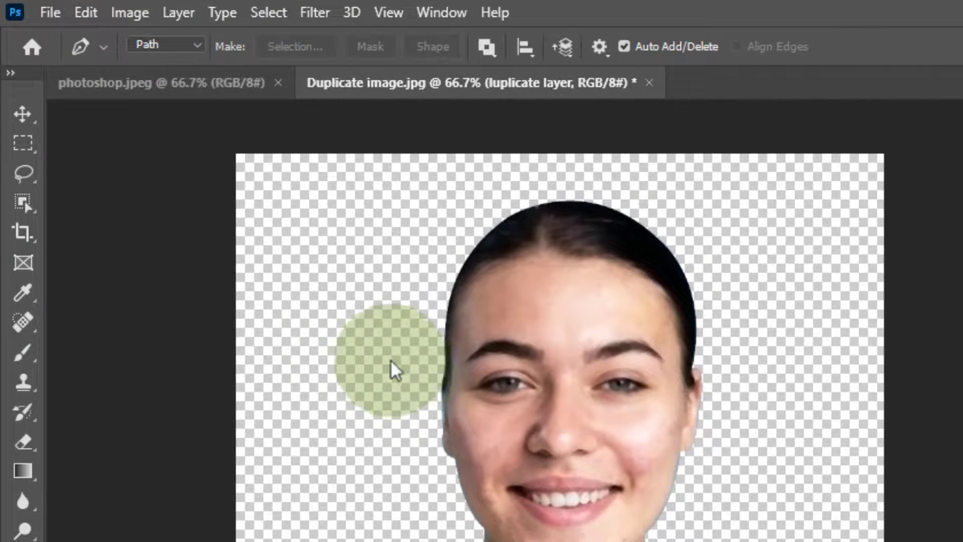
Convert the image to CMYK color mode without merging the layers and turn off the profile warning for future conversions.
{"action": "left_click", "coordinate": [130, 15]}
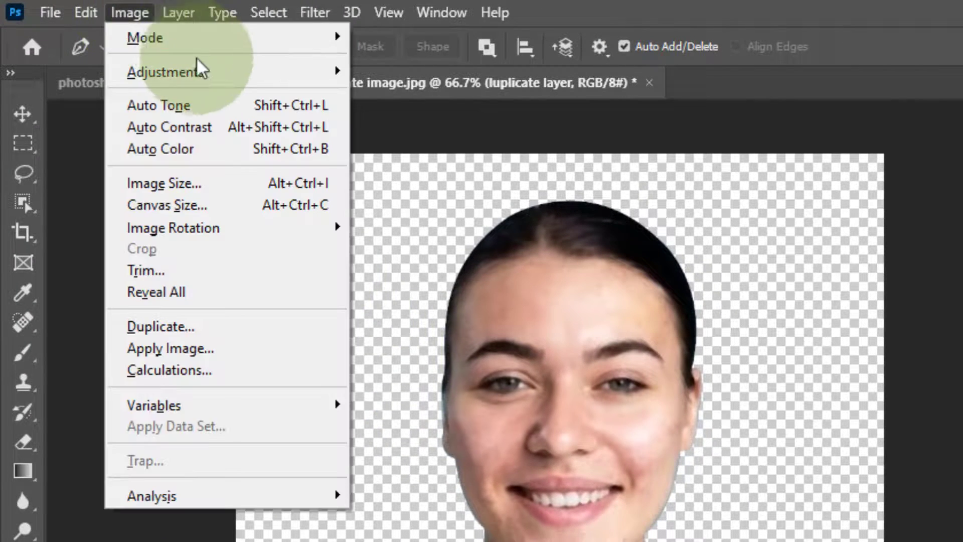
{"action": "mouse_move", "coordinate": [200, 60]}
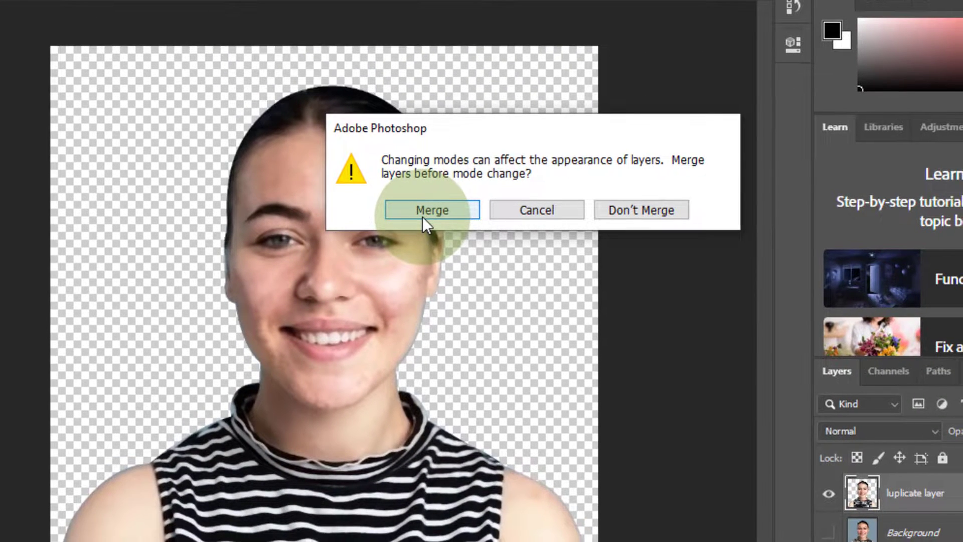
{"action": "left_click", "coordinate": [650, 211]}
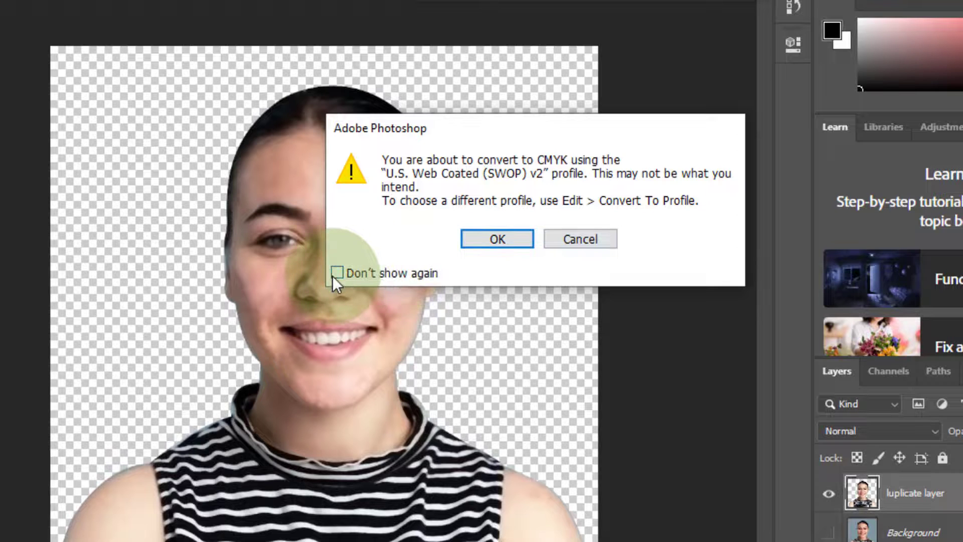
{"action": "left_click", "coordinate": [336, 273]}
{"action": "left_click", "coordinate": [500, 234]}
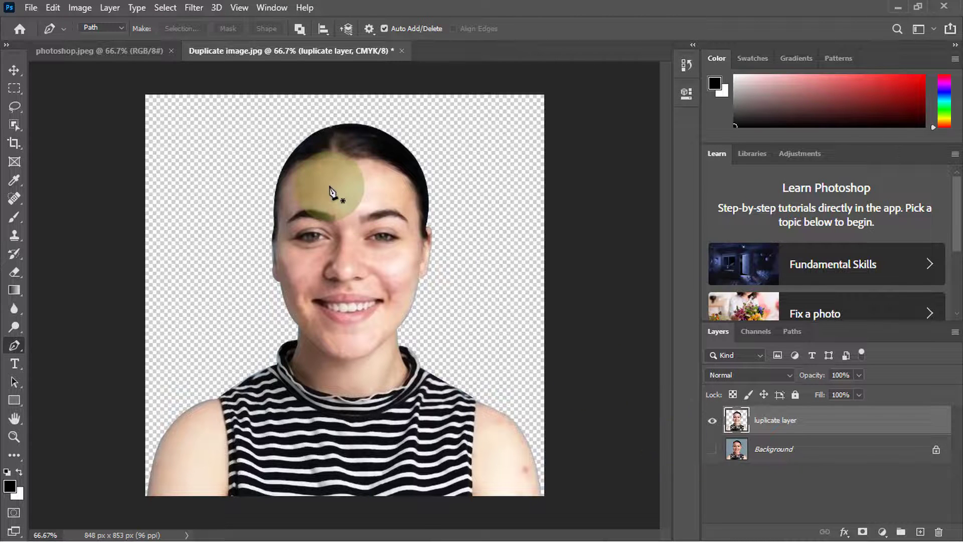
Save the image to the Desktop as the Photoshop file "Duplicate image" with layers and Maximize Compatibility kept on.
{"action": "key", "text": "ctrl+shift+s"}
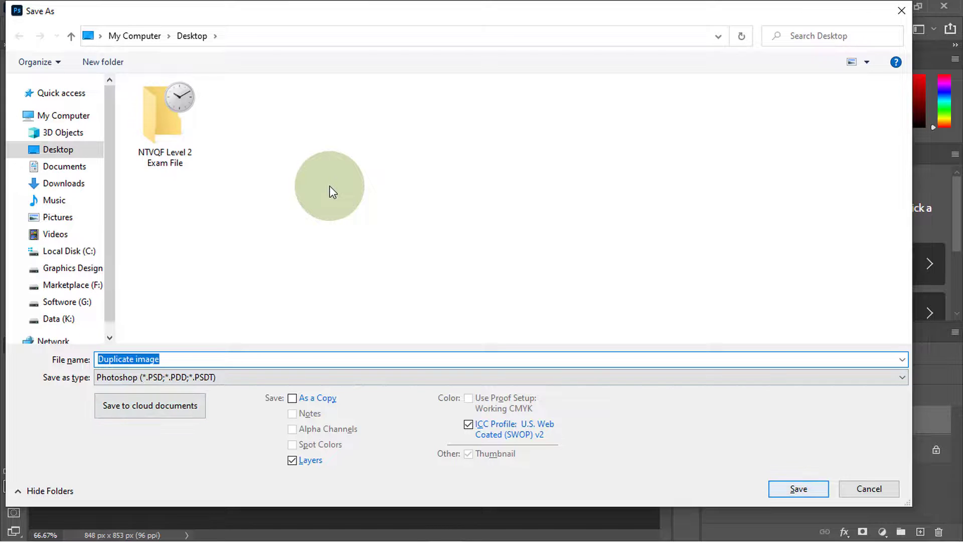
{"action": "left_click", "coordinate": [874, 489]}
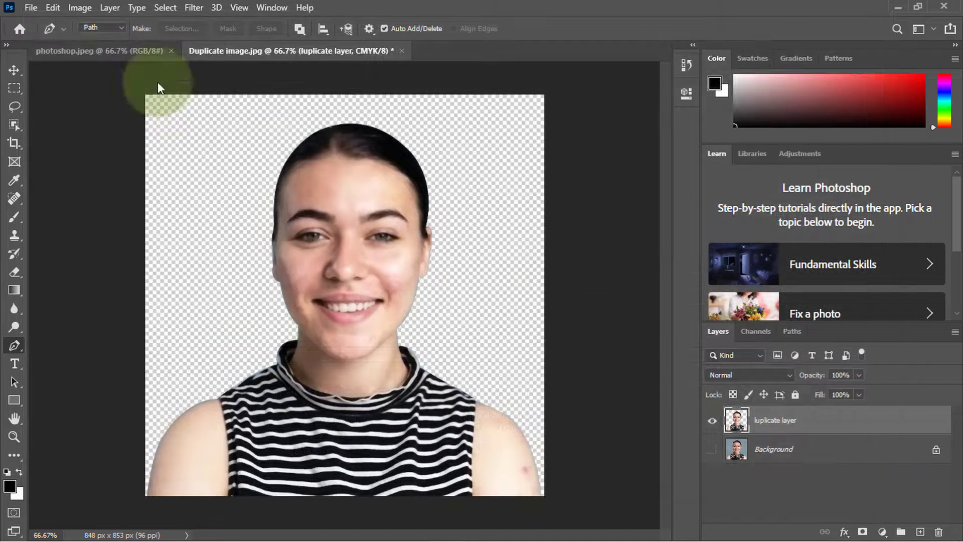
{"action": "left_click", "coordinate": [29, 7]}
{"action": "left_click", "coordinate": [59, 165]}
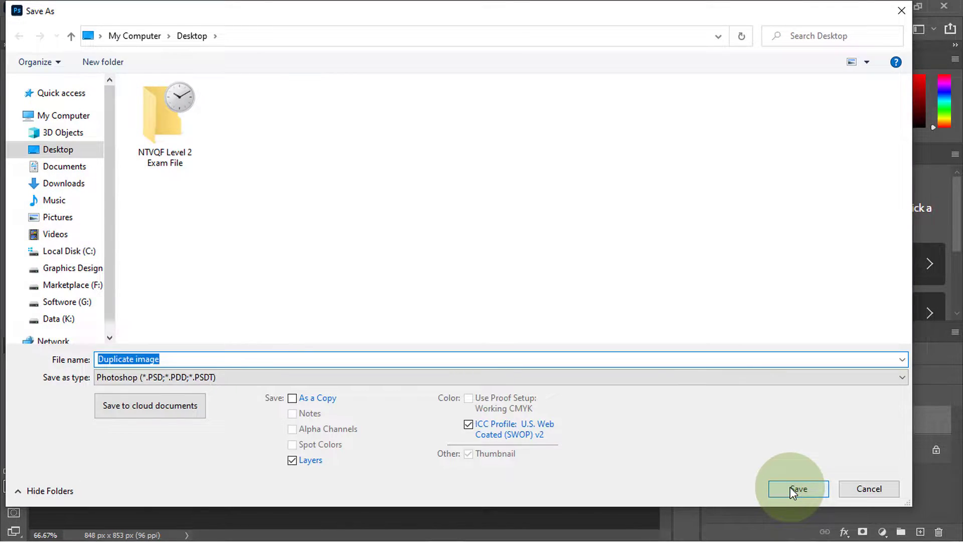
{"action": "left_click", "coordinate": [793, 489]}
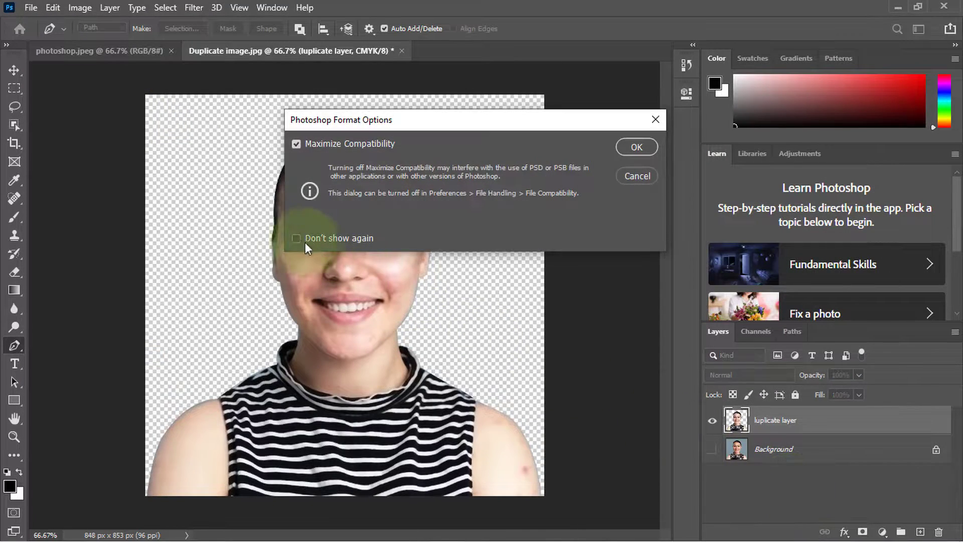
{"action": "left_click", "coordinate": [638, 146]}
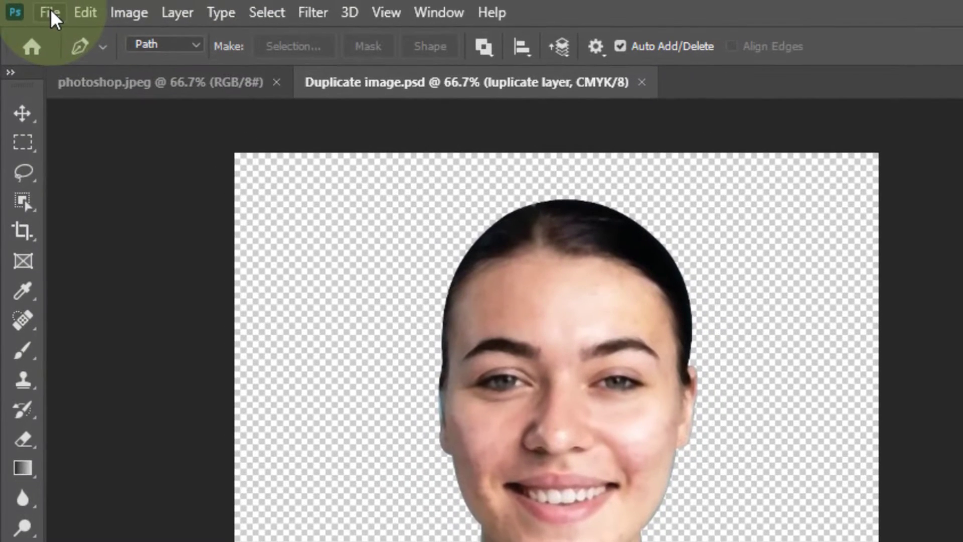
Export the cutout under the file name "Duplicate image" at 848 x 853 px, with Convert to sRGB on and no metadata.
{"action": "left_click", "coordinate": [51, 9]}
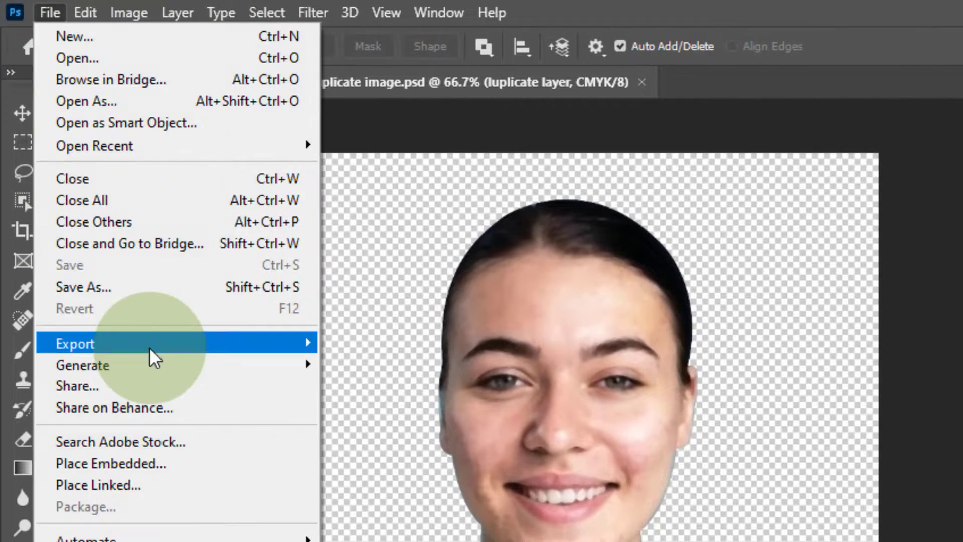
{"action": "mouse_move", "coordinate": [155, 354]}
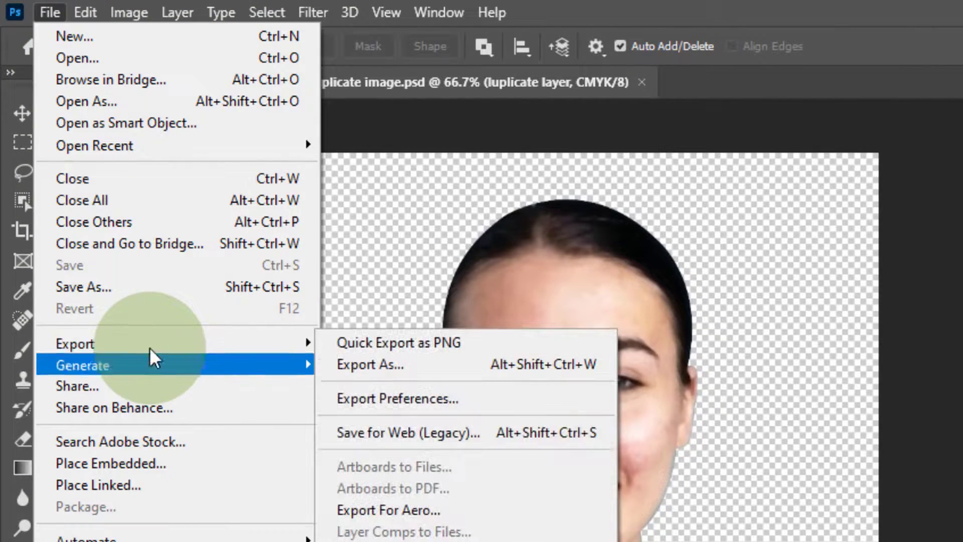
{"action": "left_click", "coordinate": [387, 364]}
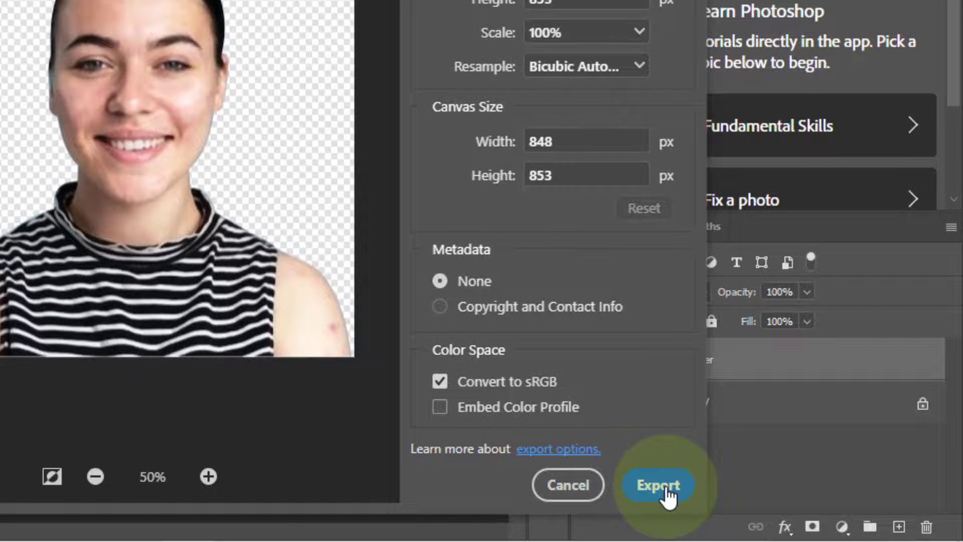
{"action": "left_click", "coordinate": [665, 486]}
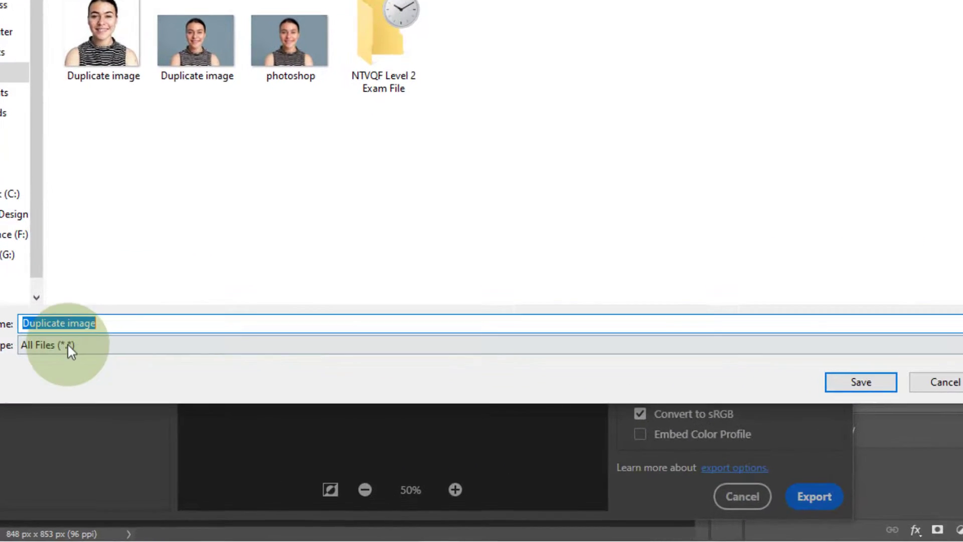
{"action": "left_click", "coordinate": [119, 371]}
{"action": "left_click", "coordinate": [118, 372]}
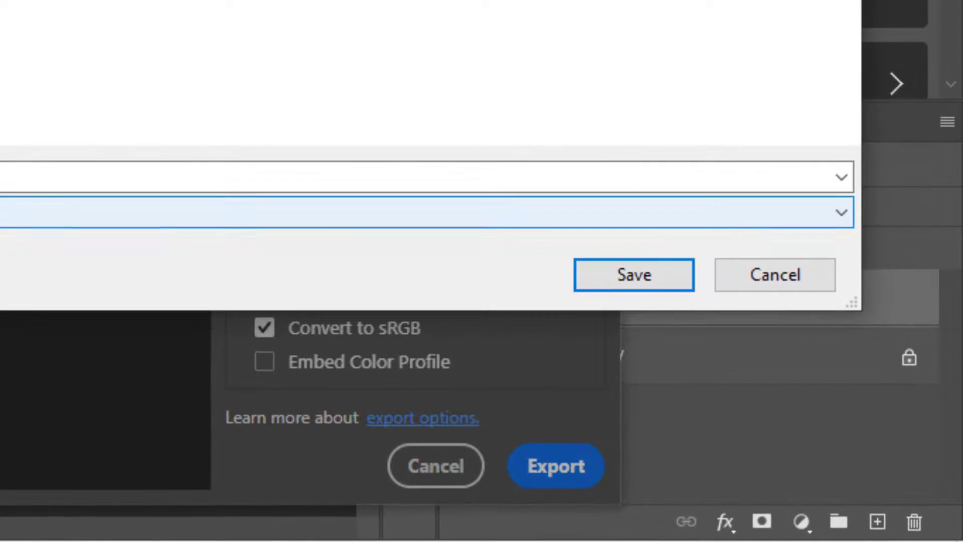
{"action": "left_click", "coordinate": [783, 275]}
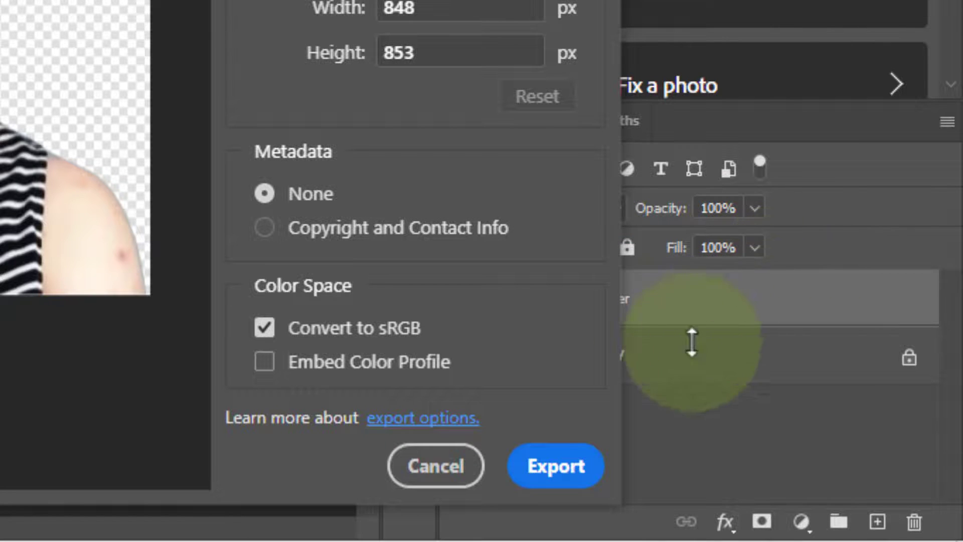
{"action": "left_click", "coordinate": [542, 460]}
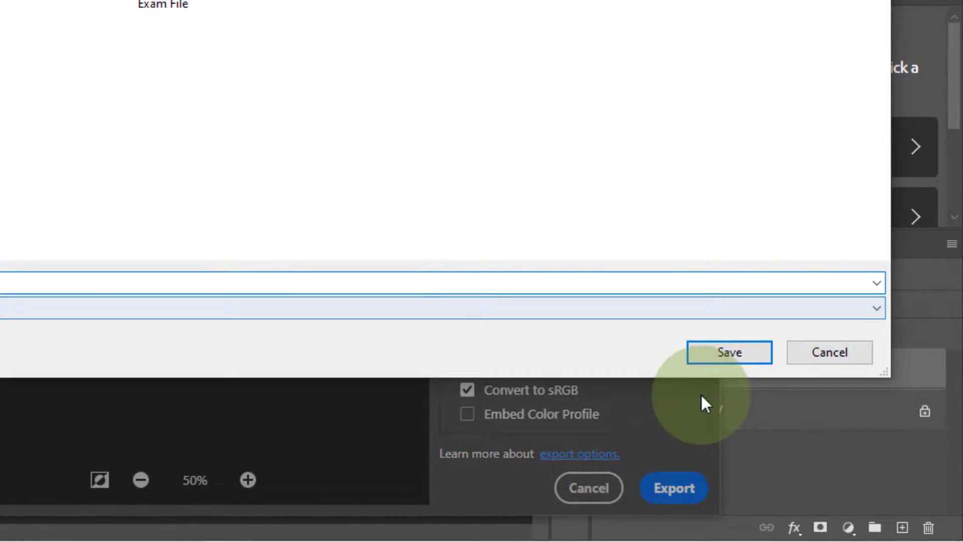
{"action": "left_click", "coordinate": [720, 357]}
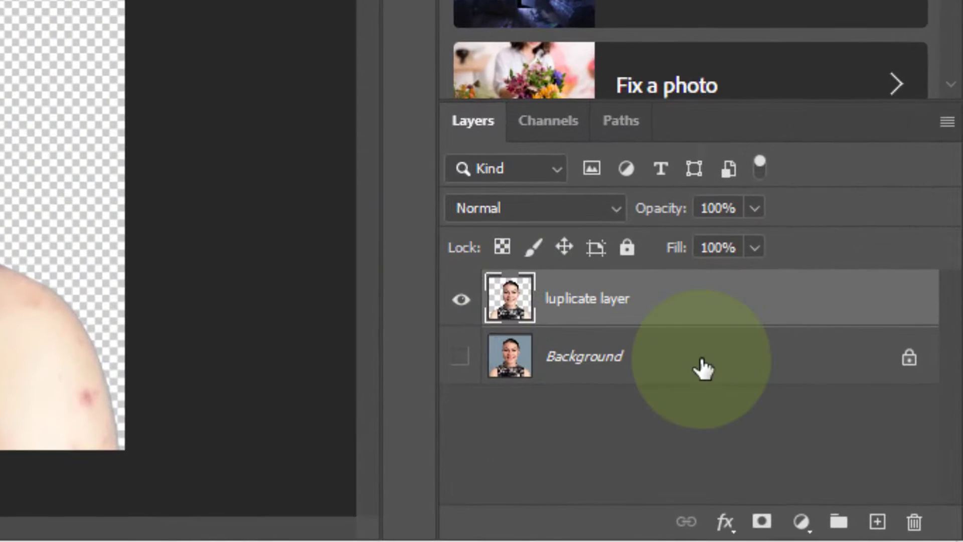
Look through the merge and flatten commands offered for the duplicate and Background layers together, leaving both layers unmerged and deselected.
{"action": "left_click", "coordinate": [832, 449]}
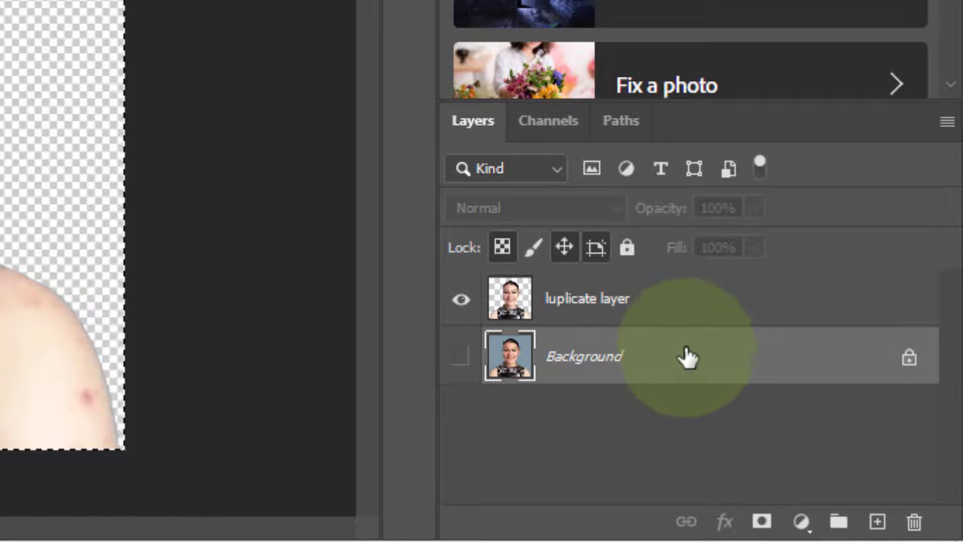
{"action": "left_click", "coordinate": [629, 317]}
{"action": "left_click", "coordinate": [637, 365], "text": "ctrl"}
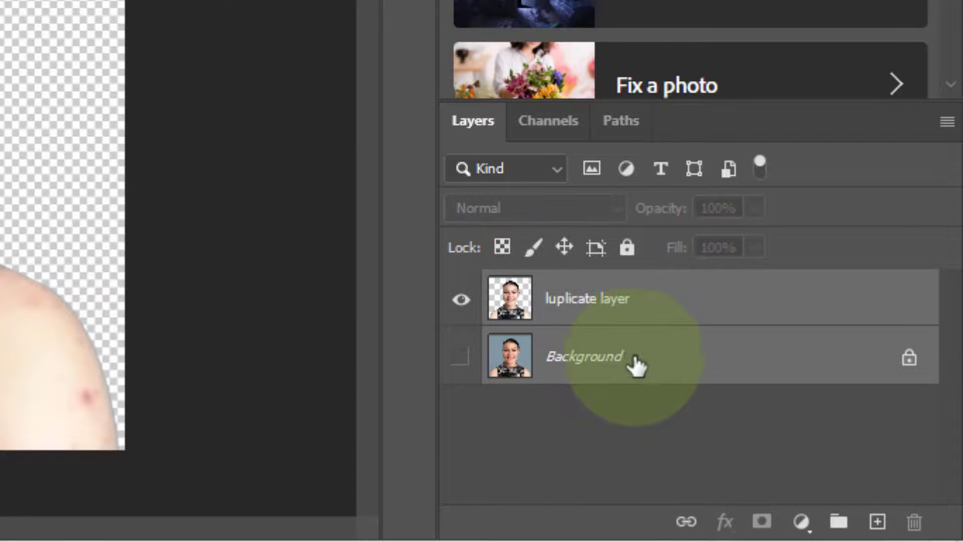
{"action": "right_click", "coordinate": [637, 354]}
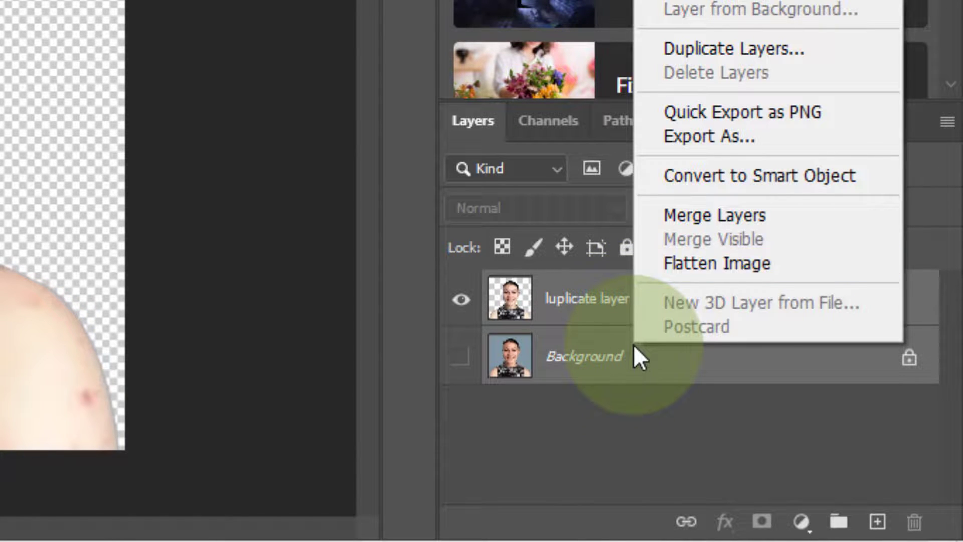
{"action": "left_click", "coordinate": [563, 447]}
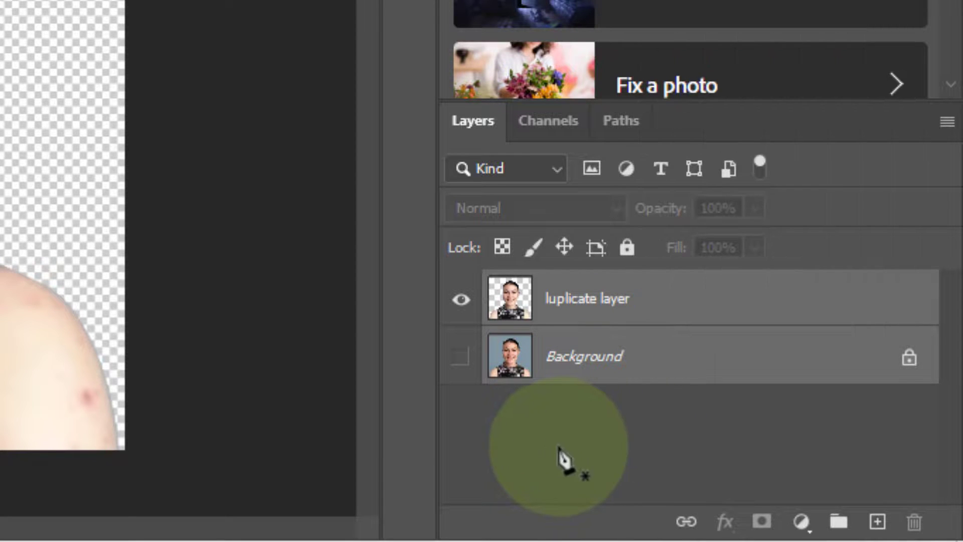
{"action": "left_click", "coordinate": [485, 441]}
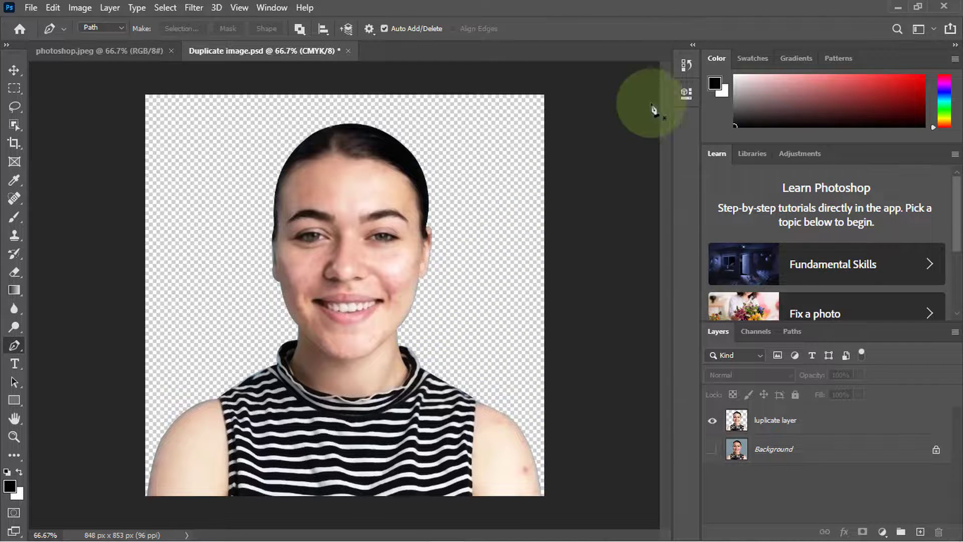
Review the document's recorded editing history up to its earliest states.
{"action": "left_click", "coordinate": [688, 67]}
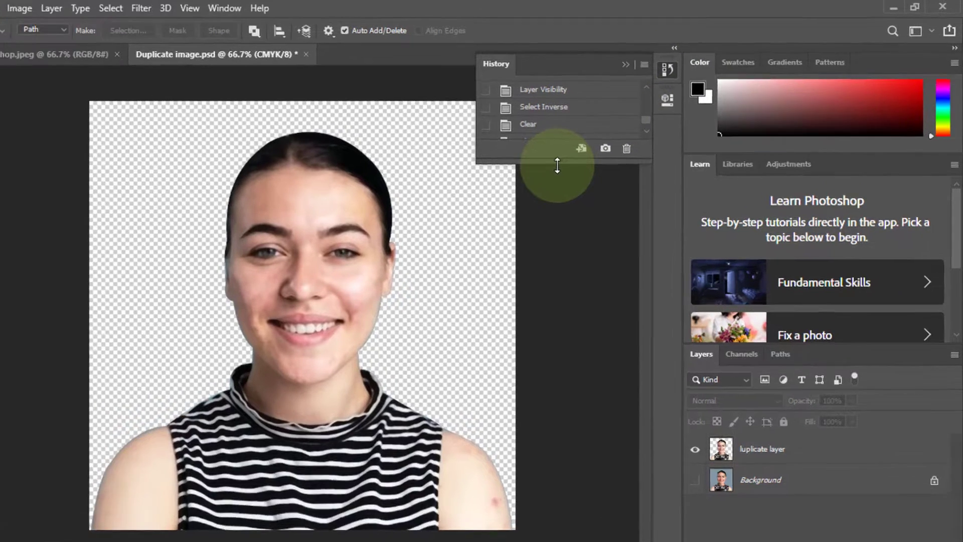
{"action": "left_click_drag", "start_coordinate": [583, 153], "coordinate": [617, 387]}
{"action": "scroll", "coordinate": [465, 366], "scroll_direction": "up", "scroll_amount": 15}
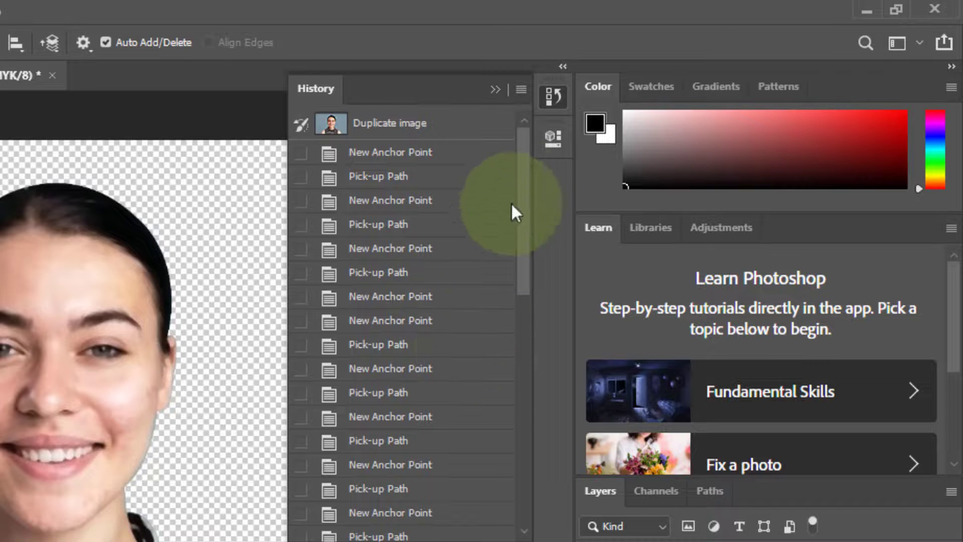
{"action": "left_click_drag", "start_coordinate": [523, 176], "coordinate": [534, 129]}
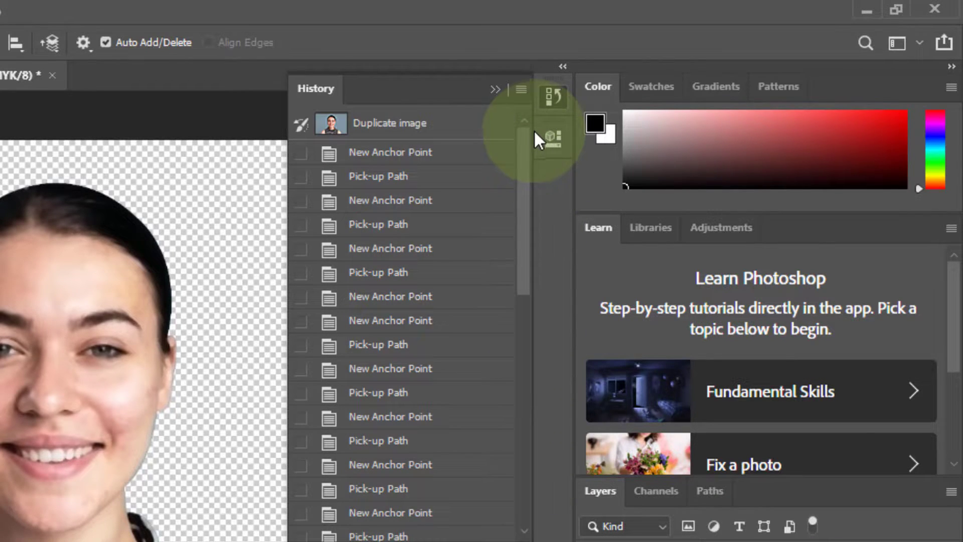
{"action": "left_click", "coordinate": [552, 93]}
Show the Work Path around the woman and look at its Save Path naming dialog without saving the path.
{"action": "left_click", "coordinate": [710, 490]}
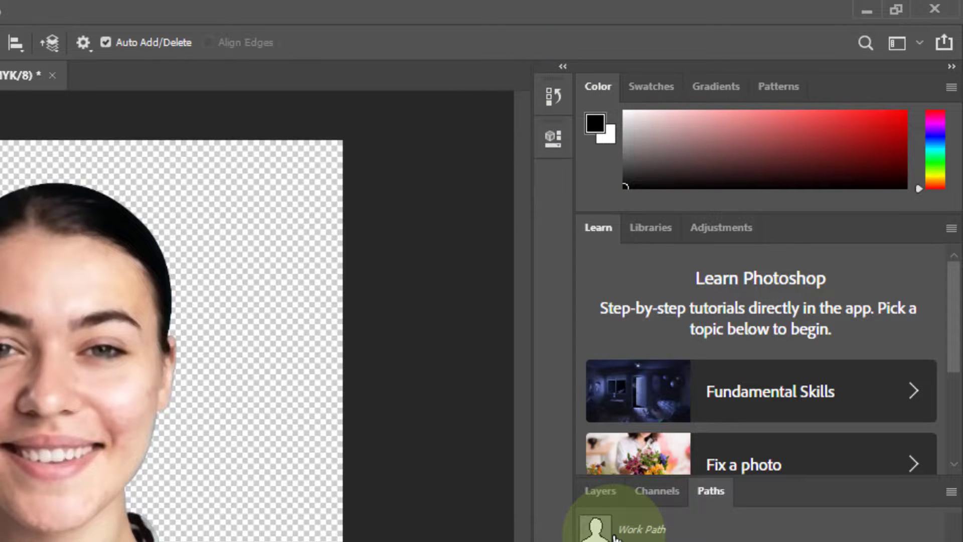
{"action": "double_click", "coordinate": [652, 531]}
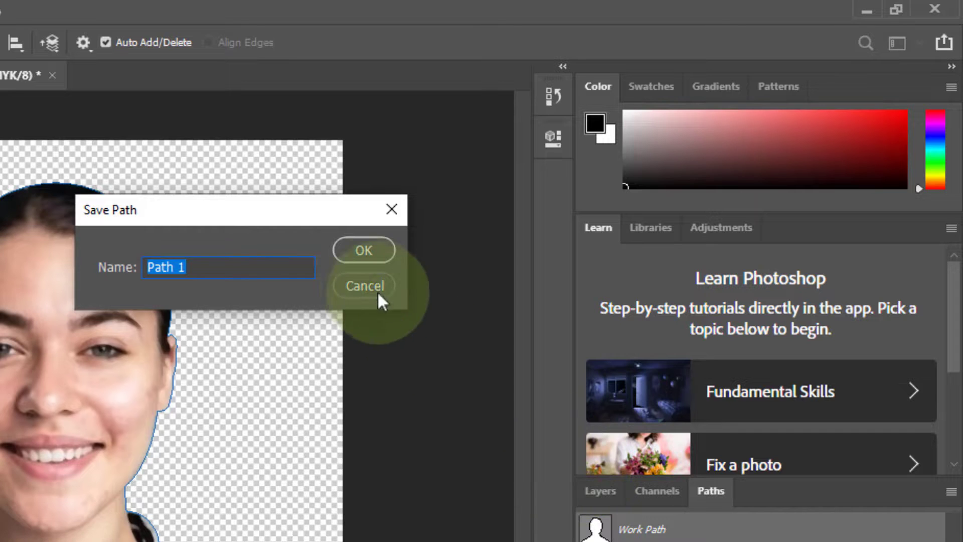
{"action": "left_click", "coordinate": [371, 285]}
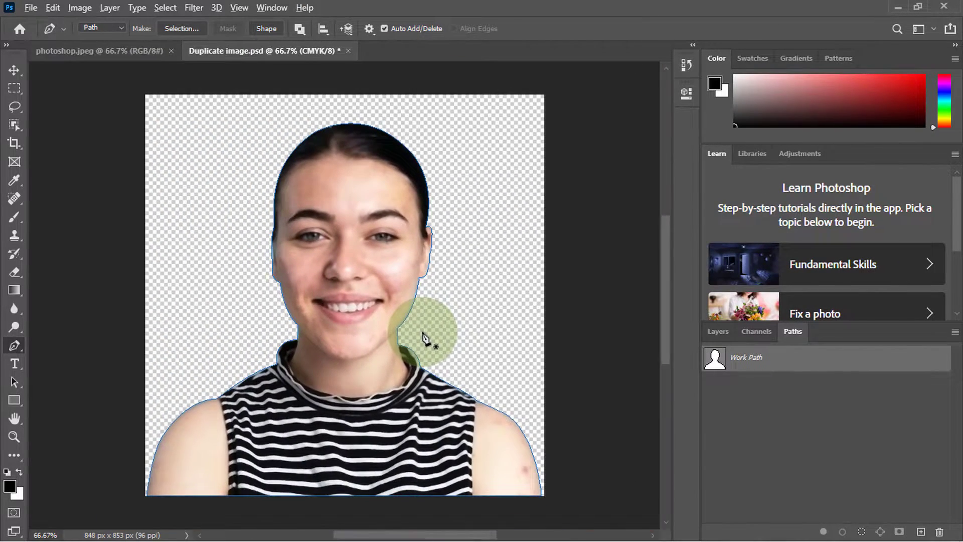
Examine the Work Path up close along the woman's face, collar, shoulders and arms, and check the whole cutout.
{"action": "key", "text": "ctrl+plus"}
{"action": "key", "text": "ctrl+plus"}
{"action": "key", "text": "ctrl+plus"}
{"action": "key", "text": "ctrl+minus"}
{"action": "scroll", "coordinate": [437, 346], "scroll_direction": "down", "scroll_amount": 8}
{"action": "key", "text": "ctrl+minus"}
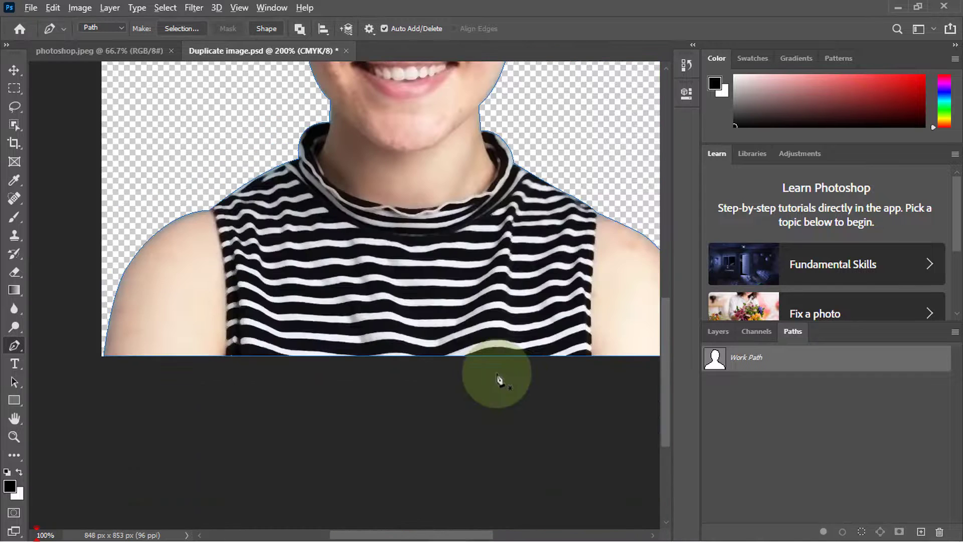
{"action": "scroll", "coordinate": [524, 389], "scroll_direction": "up", "scroll_amount": 1}
{"action": "scroll", "coordinate": [525, 391], "scroll_direction": "up", "scroll_amount": 3}
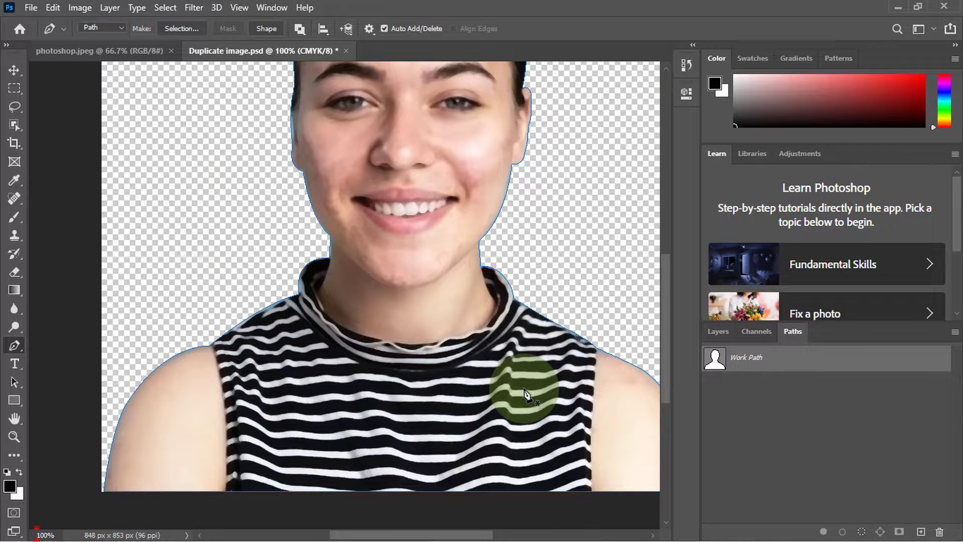
{"action": "key", "text": "ctrl+minus"}
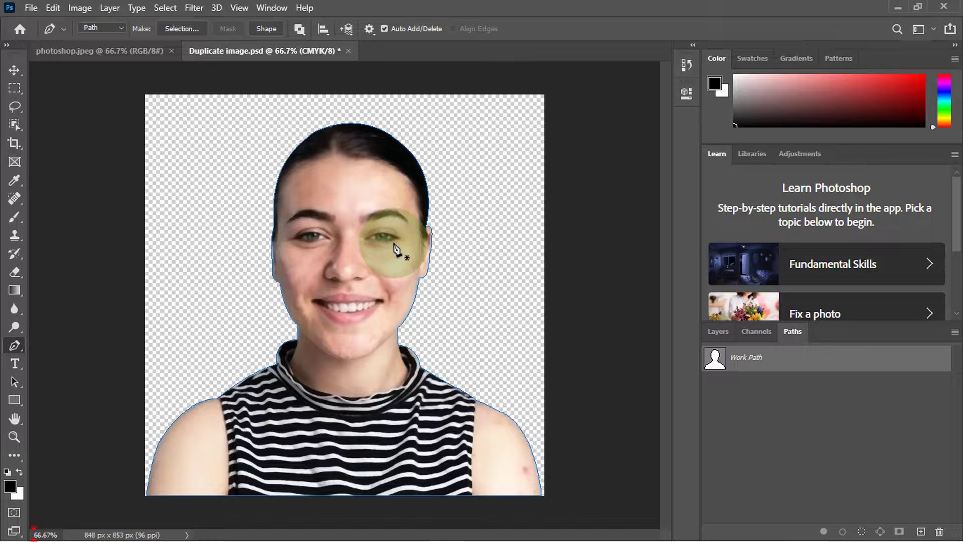
{"action": "key", "text": "ctrl+plus"}
{"action": "key", "text": "ctrl+plus"}
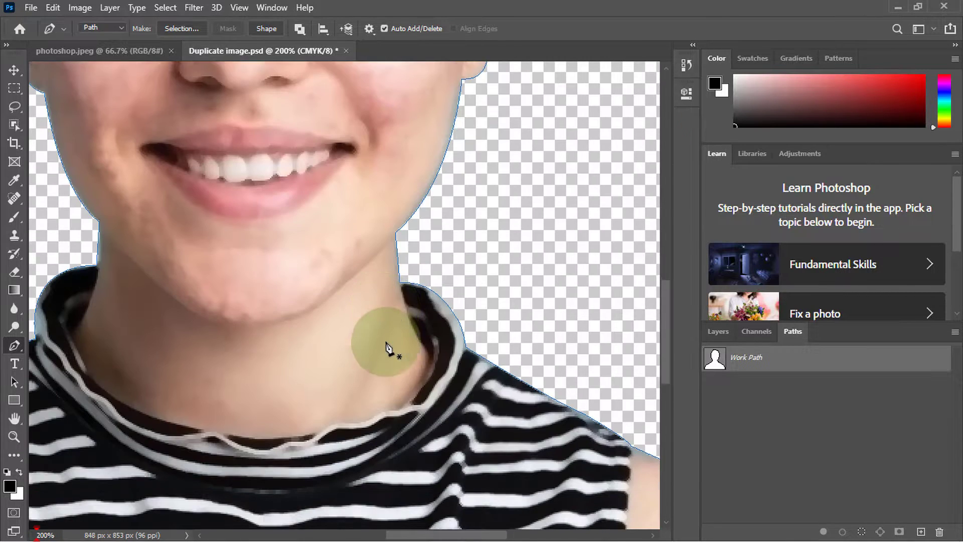
{"action": "scroll", "coordinate": [387, 343], "scroll_direction": "down", "scroll_amount": 2}
{"action": "scroll", "coordinate": [387, 342], "scroll_direction": "up", "scroll_amount": 4}
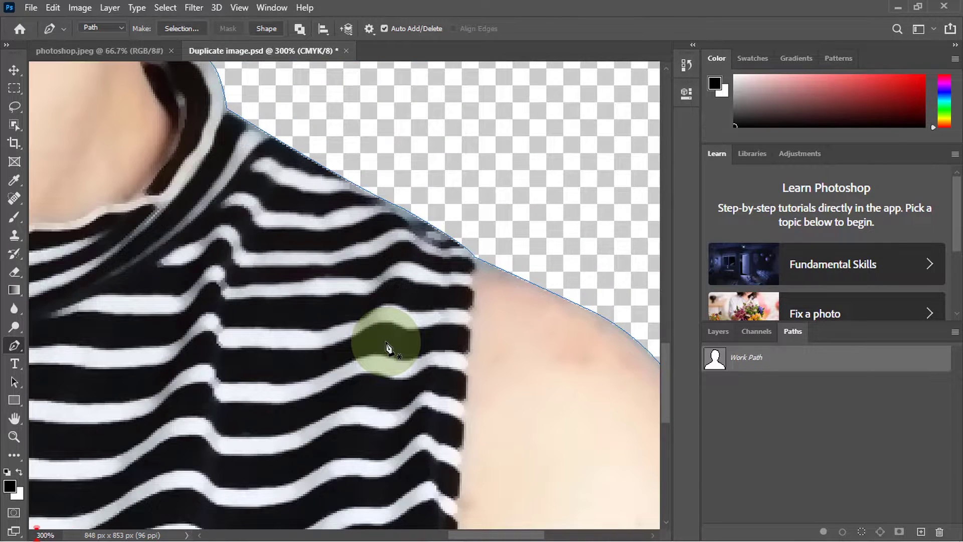
{"action": "scroll", "coordinate": [387, 343], "scroll_direction": "down", "scroll_amount": 2}
{"action": "scroll", "coordinate": [387, 343], "scroll_direction": "up", "scroll_amount": 2}
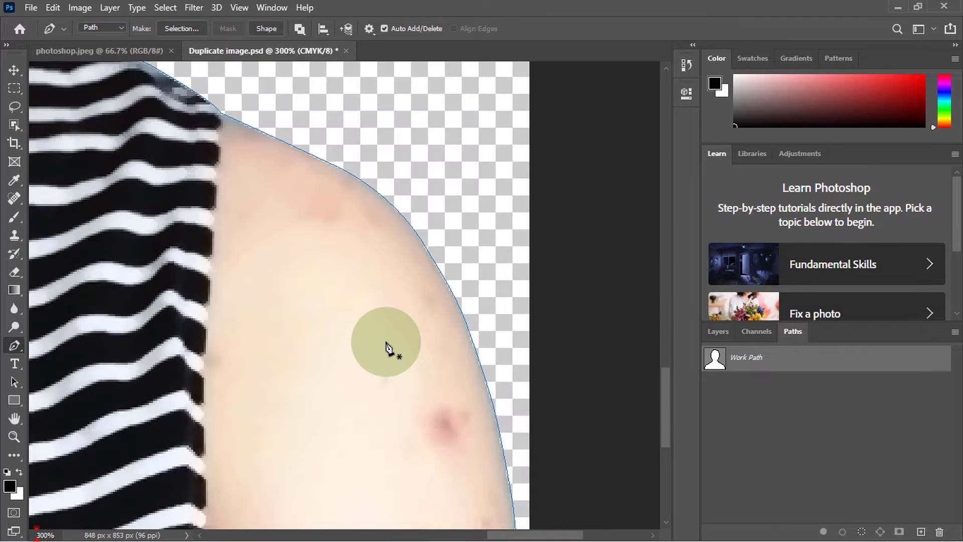
{"action": "scroll", "coordinate": [387, 342], "scroll_direction": "down", "scroll_amount": 1}
{"action": "scroll", "coordinate": [386, 343], "scroll_direction": "up", "scroll_amount": 1}
{"action": "scroll", "coordinate": [386, 343], "scroll_direction": "down", "scroll_amount": 3}
{"action": "scroll", "coordinate": [386, 342], "scroll_direction": "up", "scroll_amount": 3}
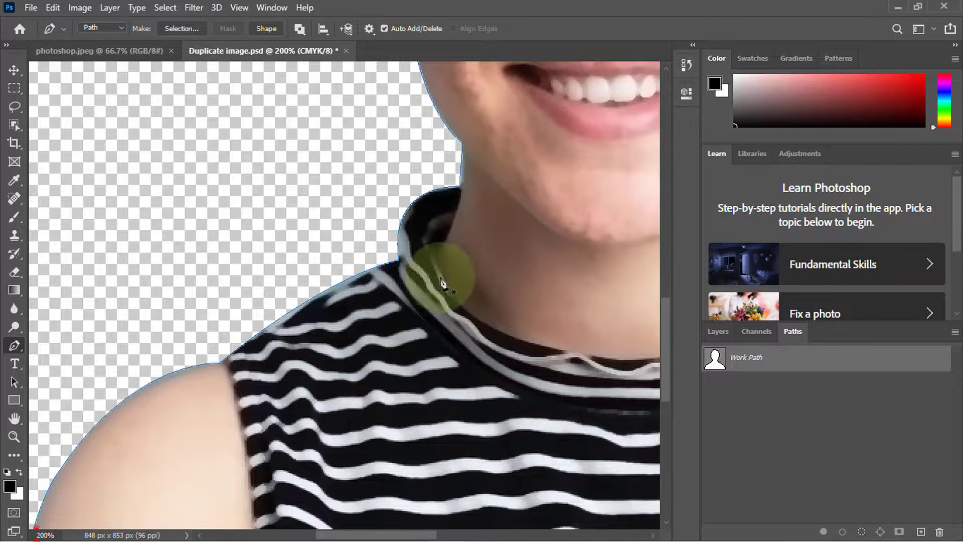
{"action": "scroll", "coordinate": [552, 151], "scroll_direction": "up", "scroll_amount": 1}
{"action": "left_click_drag", "start_coordinate": [556, 147], "coordinate": [394, 439]}
{"action": "scroll", "coordinate": [389, 416], "scroll_direction": "down", "scroll_amount": 2}
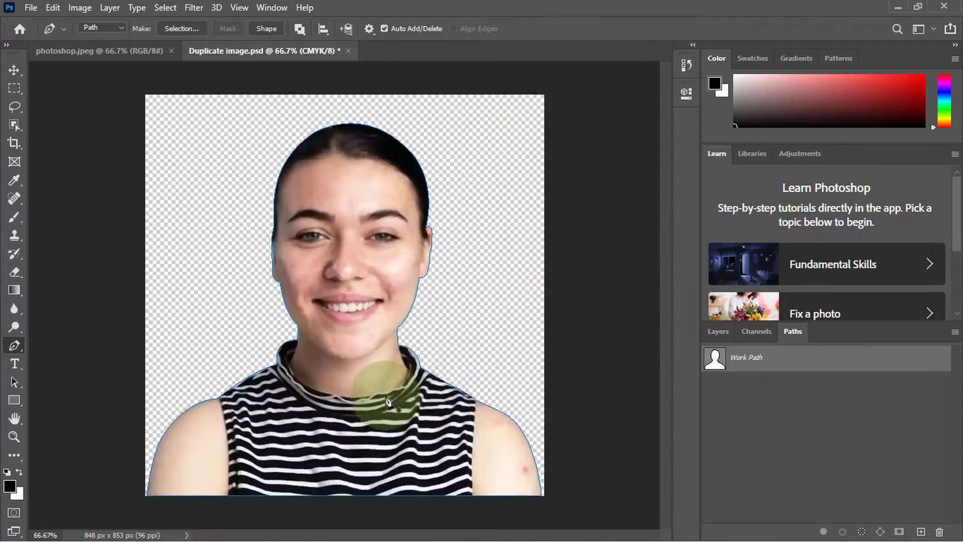
{"action": "scroll", "coordinate": [345, 201], "scroll_direction": "up", "scroll_amount": 1}
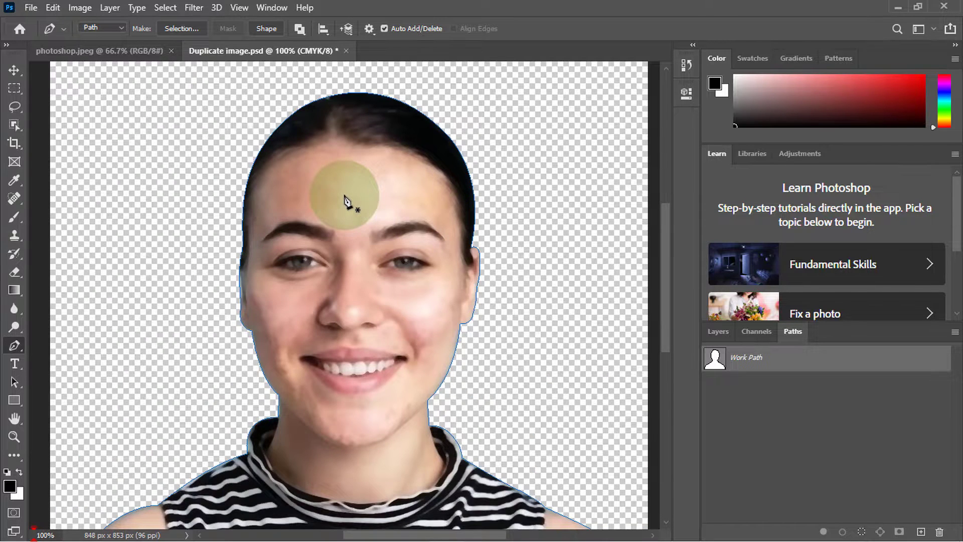
{"action": "scroll", "coordinate": [345, 201], "scroll_direction": "down", "scroll_amount": 3}
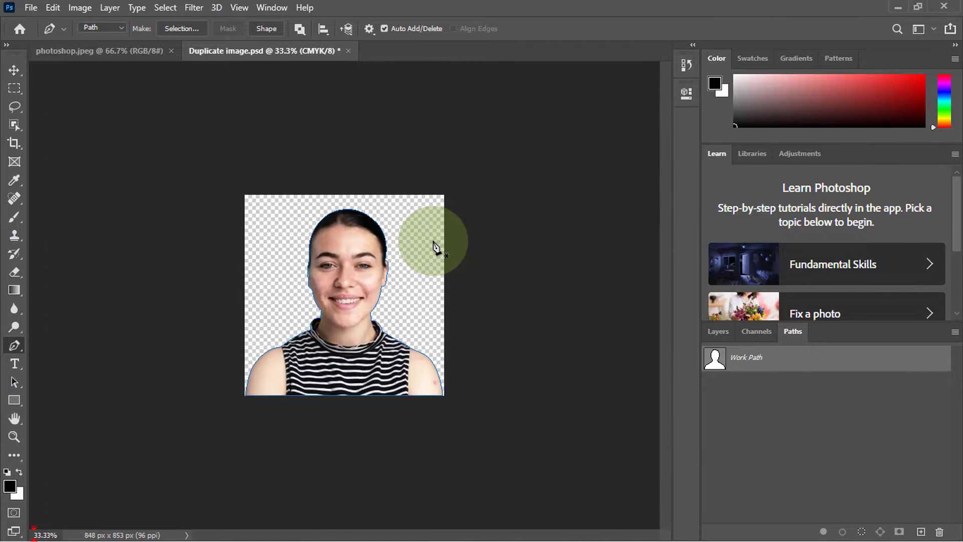
{"action": "scroll", "coordinate": [436, 247], "scroll_direction": "up", "scroll_amount": 2}
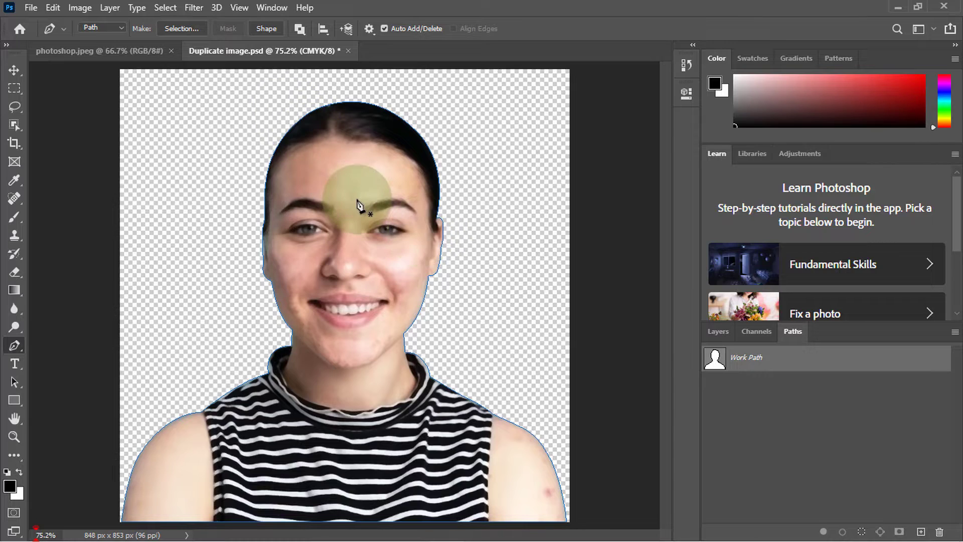